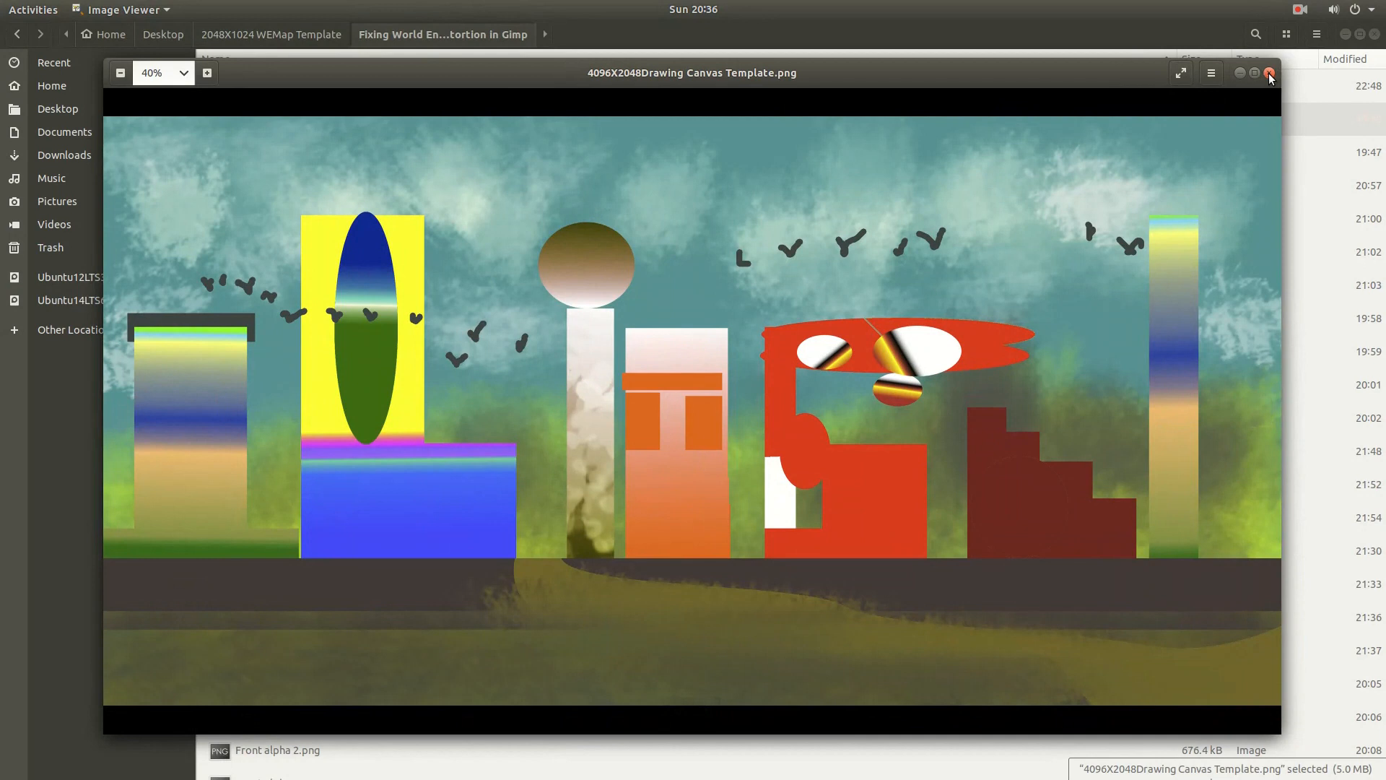
Step: Close the image preview and open 4096X2048Drawing Canvas Template.png in GNU Image Manipulation Program
left_click(1270, 73)
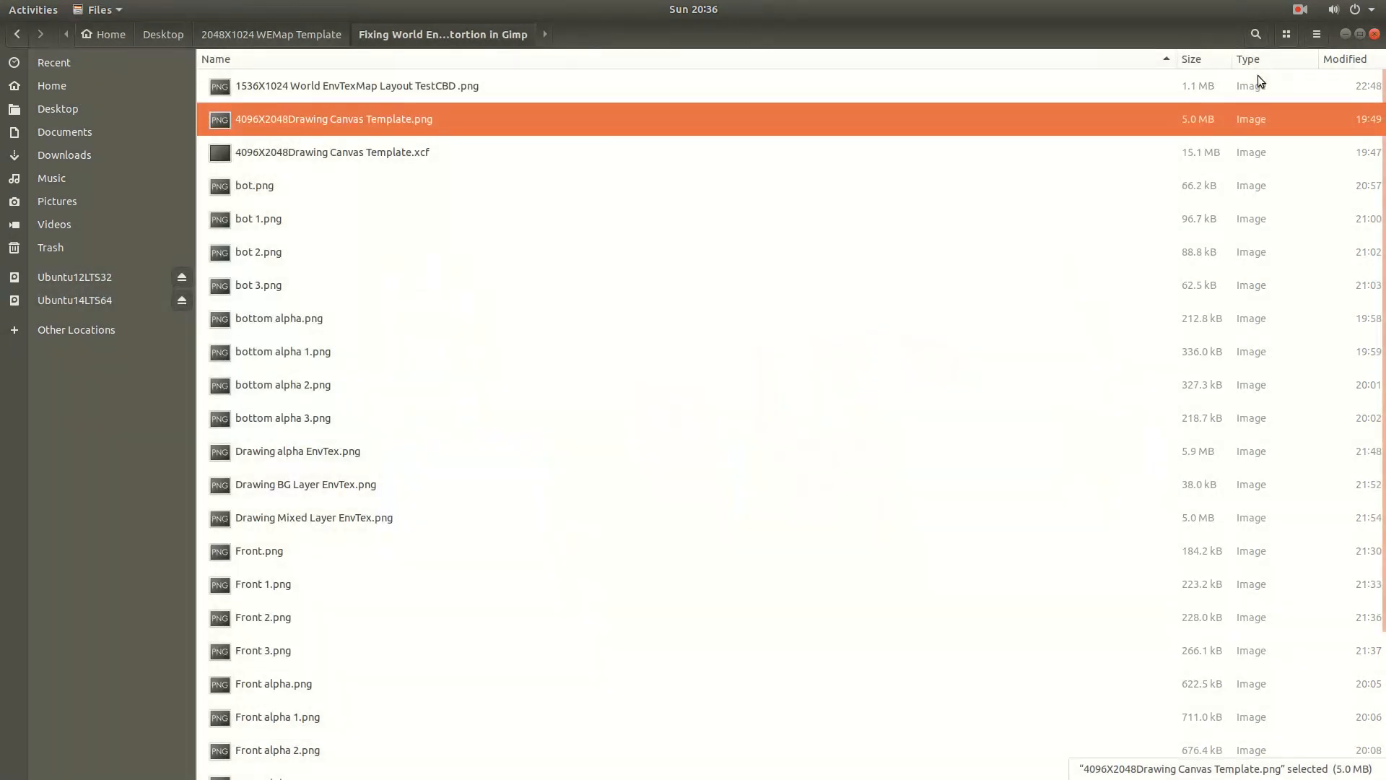
right_click(359, 119)
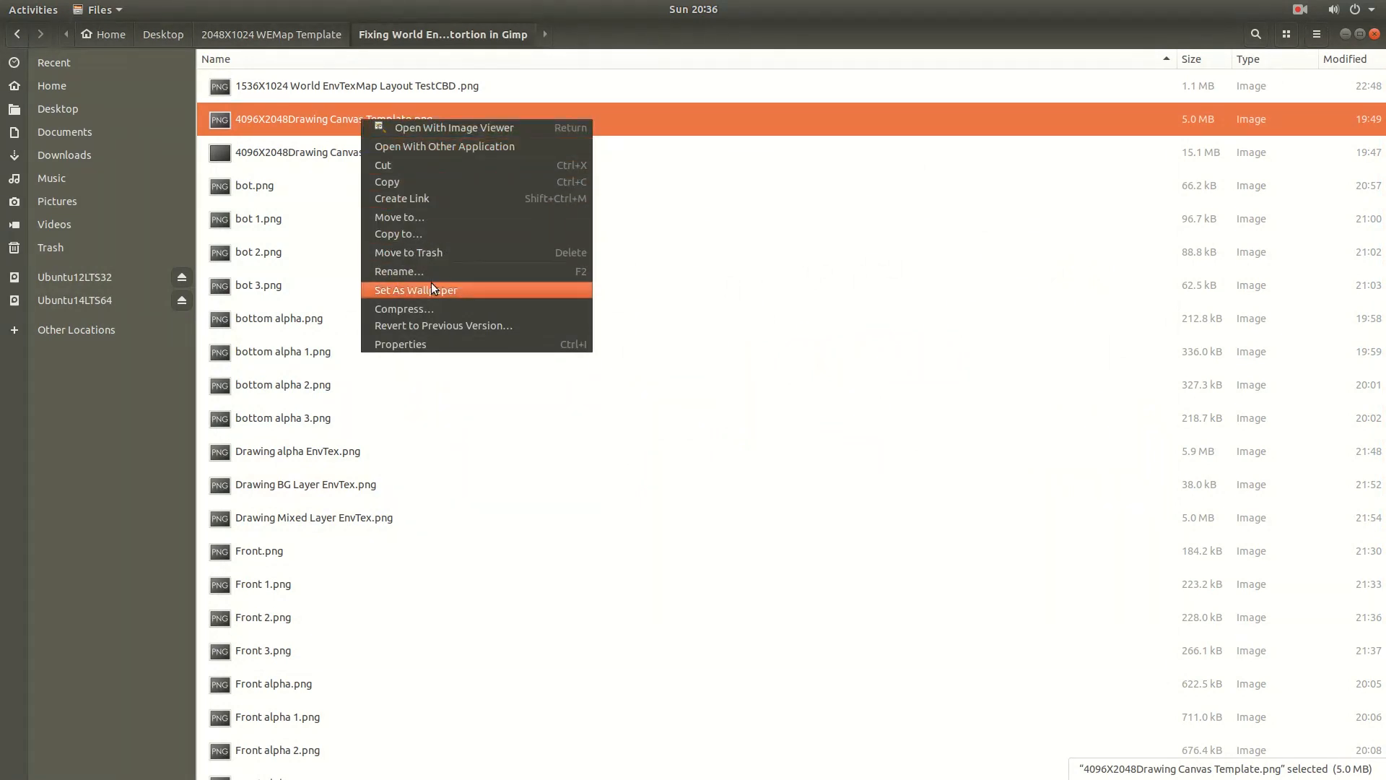
left_click(465, 145)
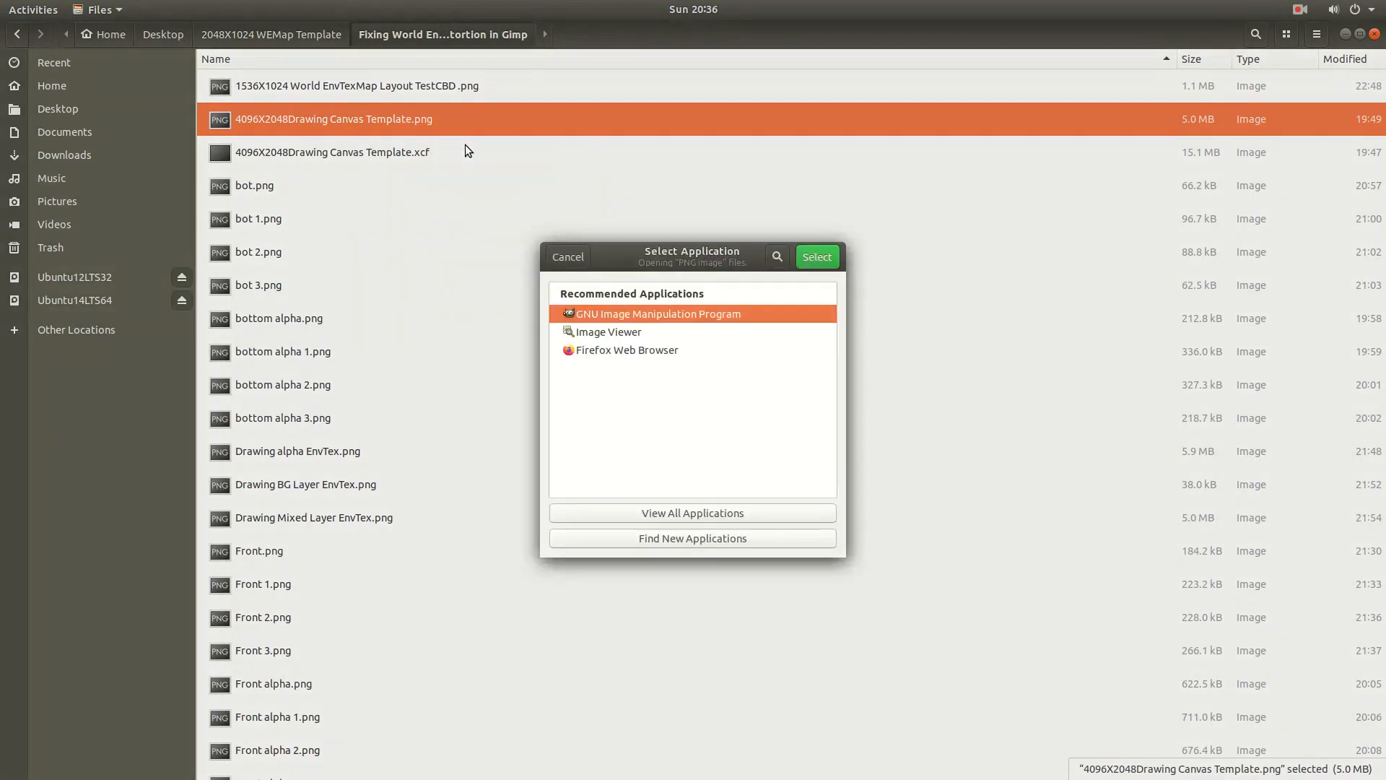
double_click(657, 315)
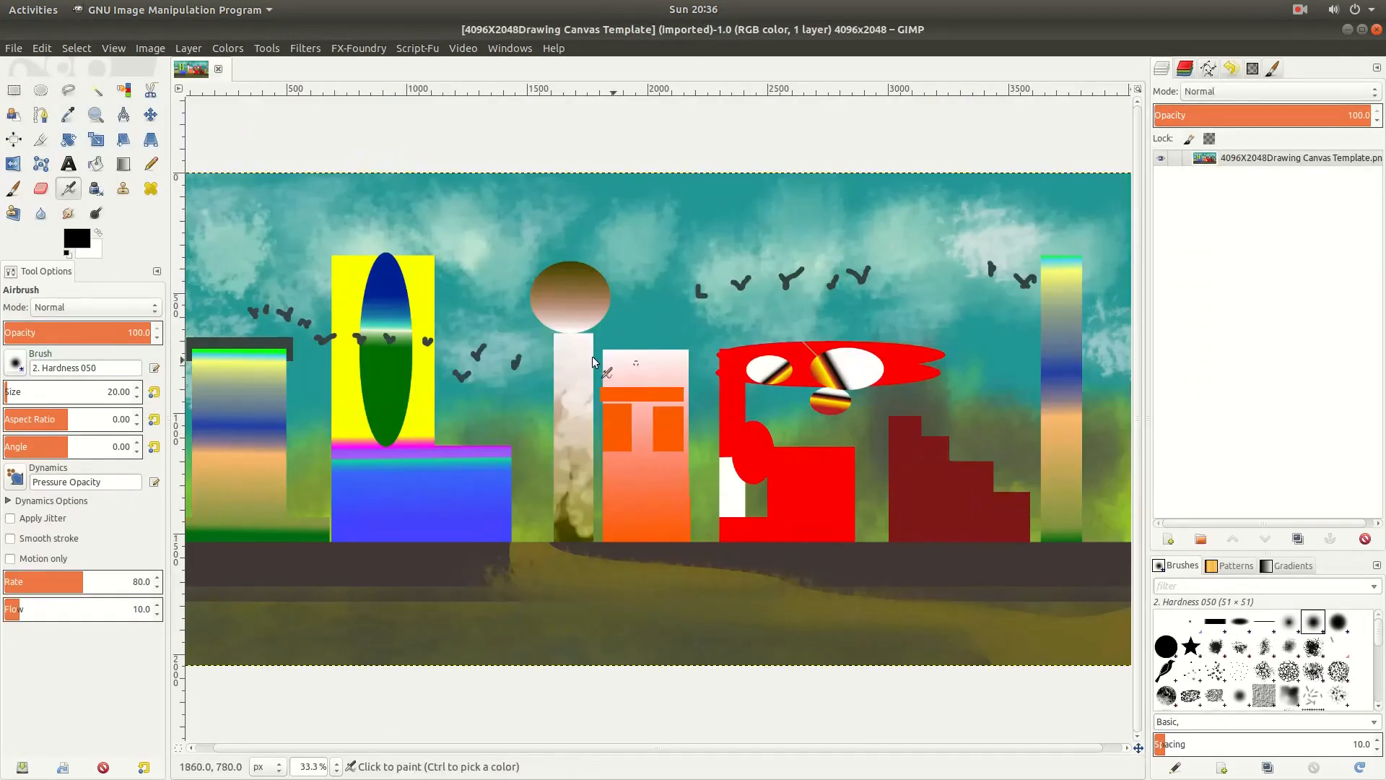
left_click(14, 49)
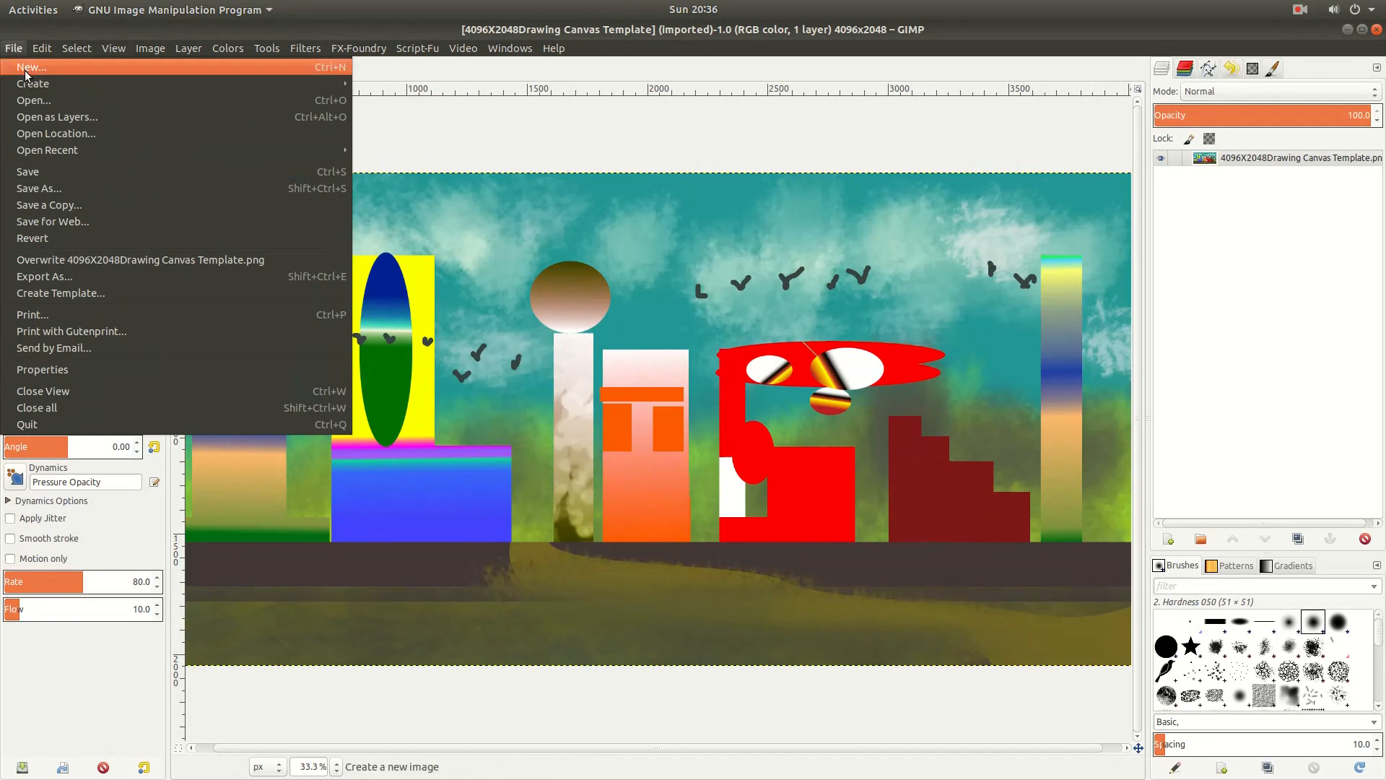
left_click(18, 67)
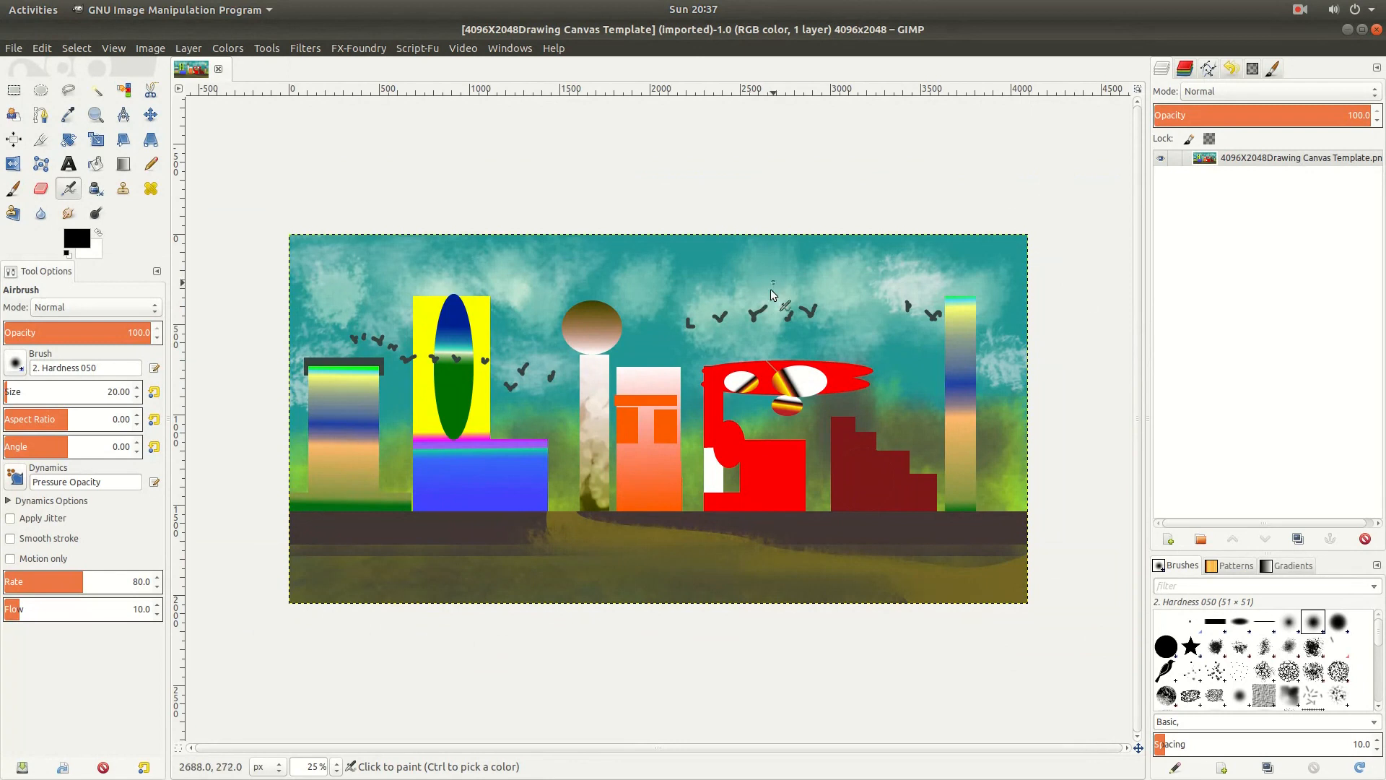
Step: Make a rectangular selection of about 748 × 1224 px tightly around the yellow and blue building with the oval
left_click(14, 91)
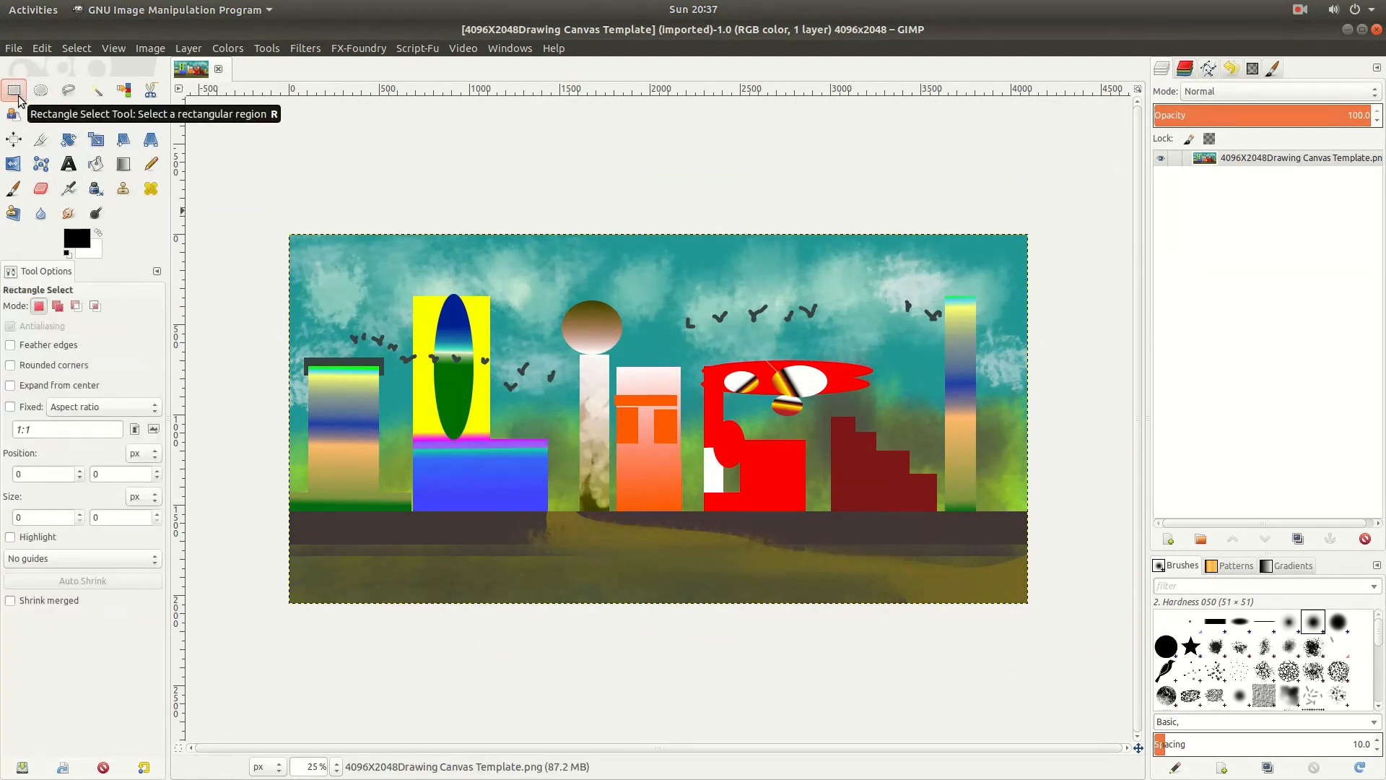
left_click_drag(413, 287, 559, 566)
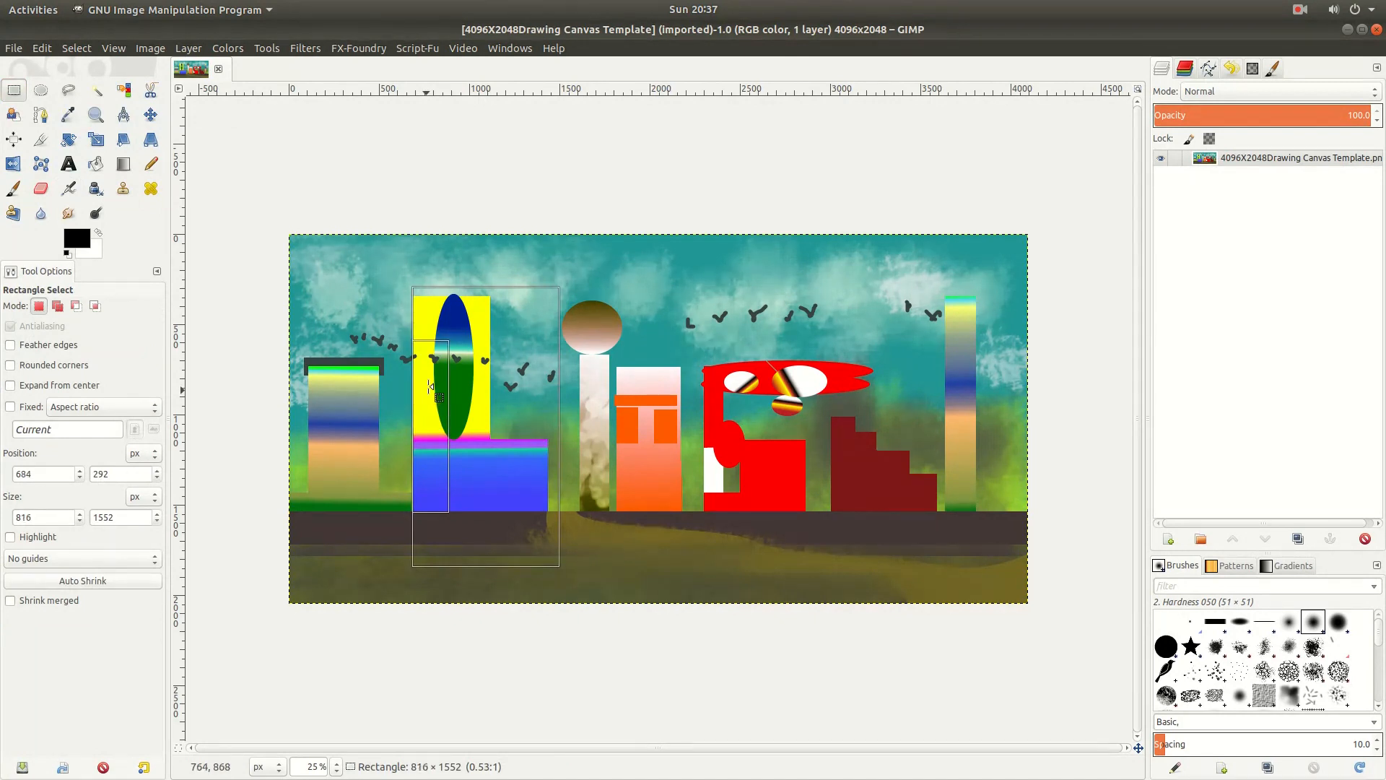
left_click_drag(492, 304, 493, 309)
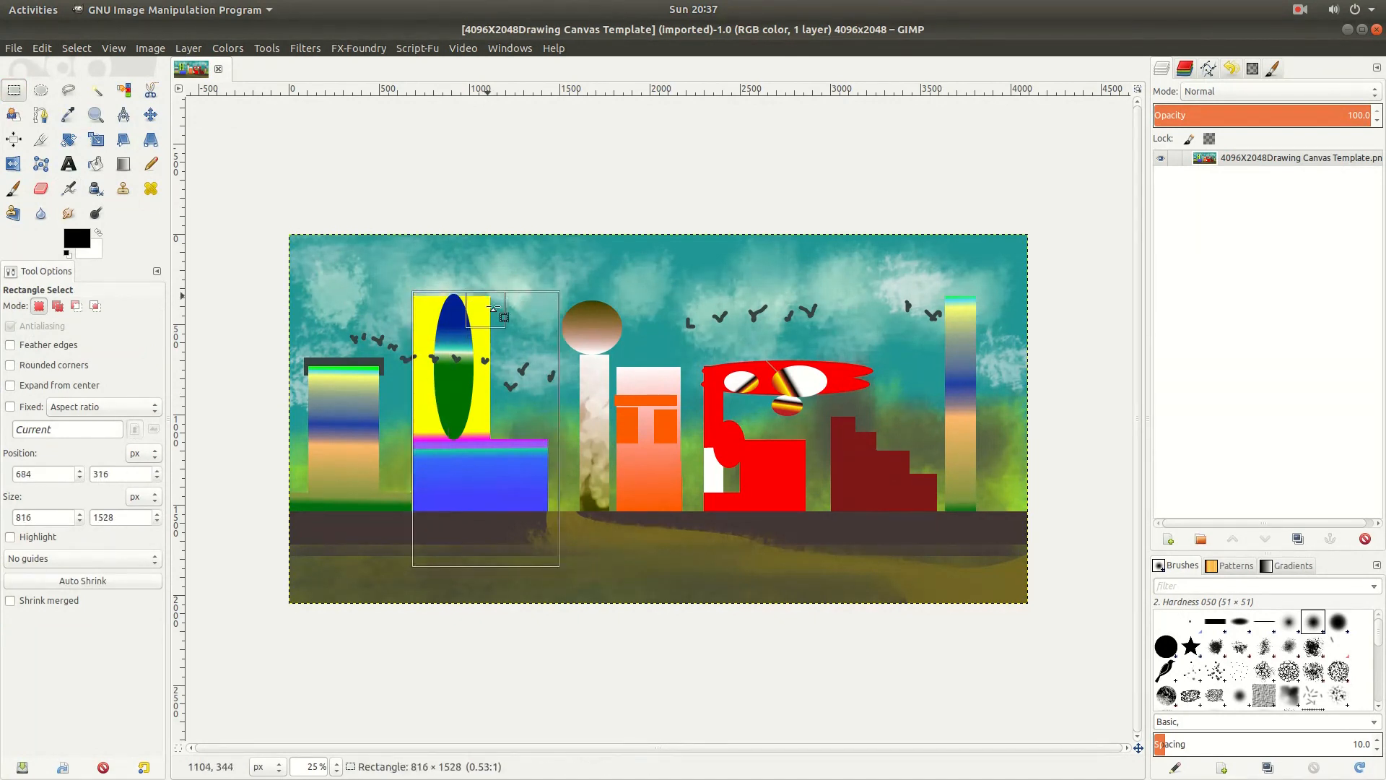
left_click_drag(551, 381, 539, 381)
left_click_drag(483, 533, 483, 512)
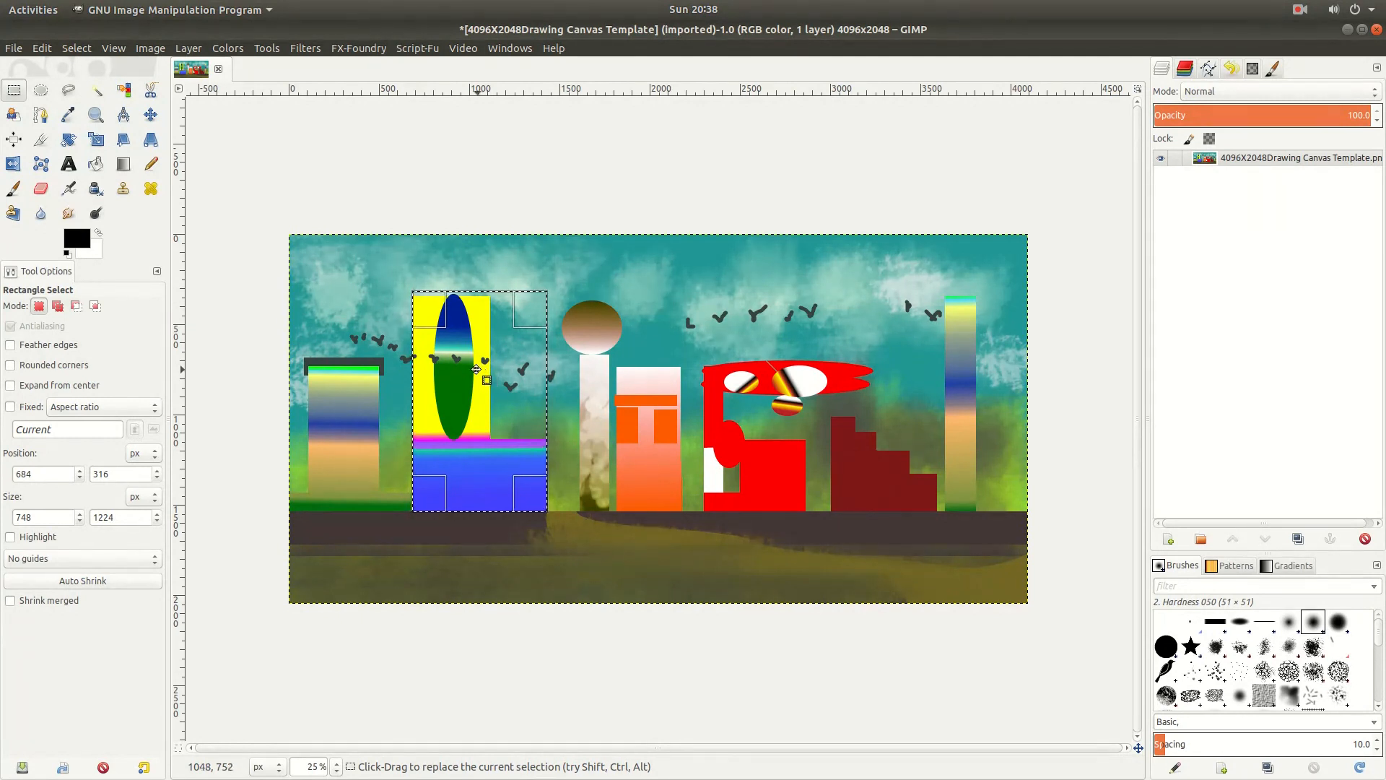
Step: Copy the selected yellow and blue building and paste it as a new layer
right_click(477, 373)
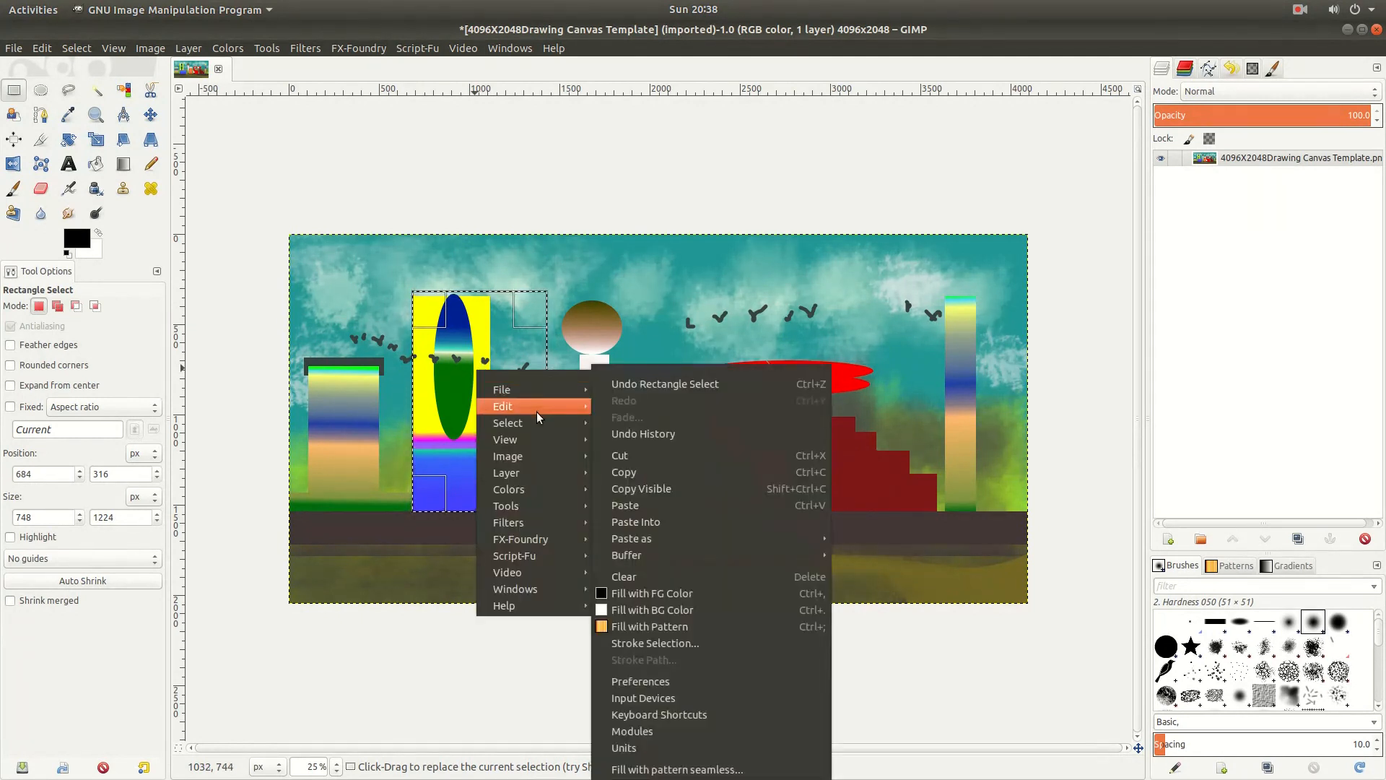
mouse_move(526, 393)
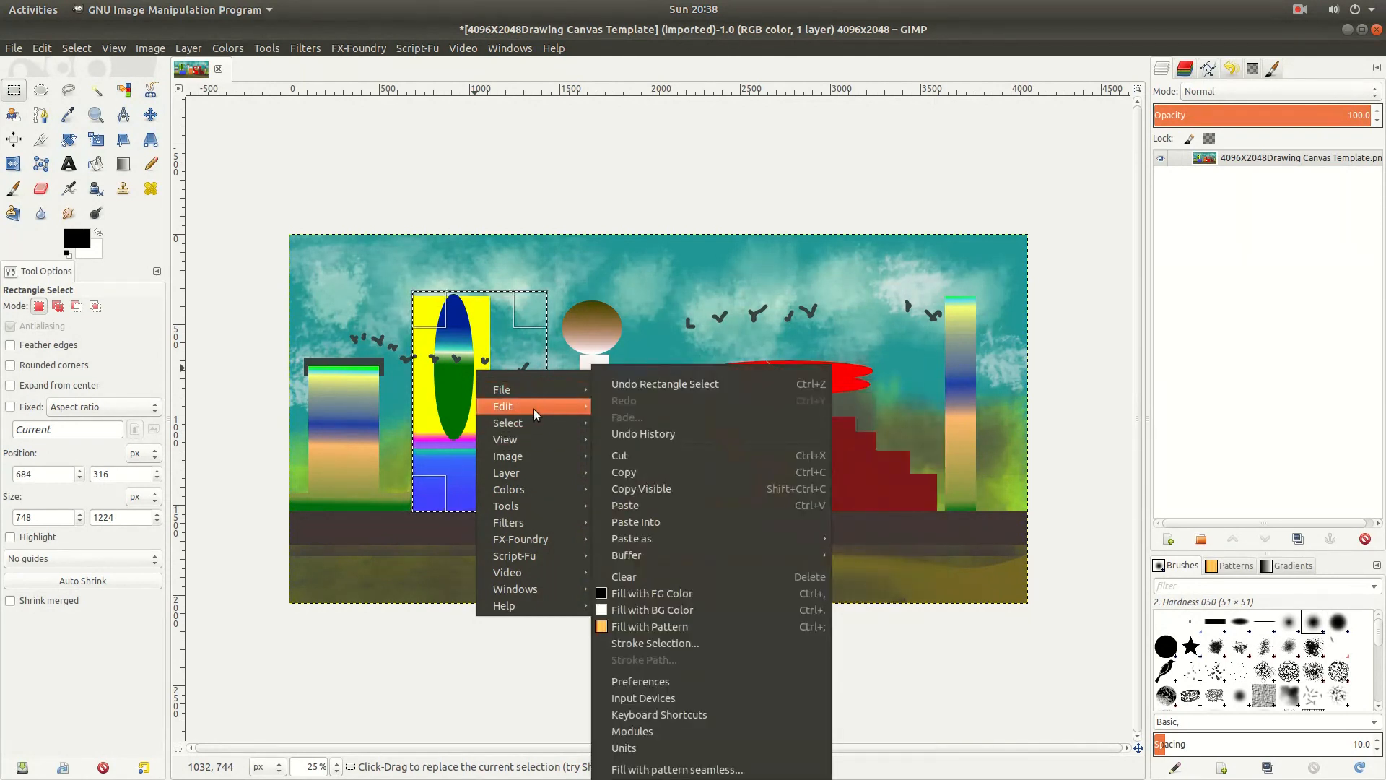
left_click(656, 474)
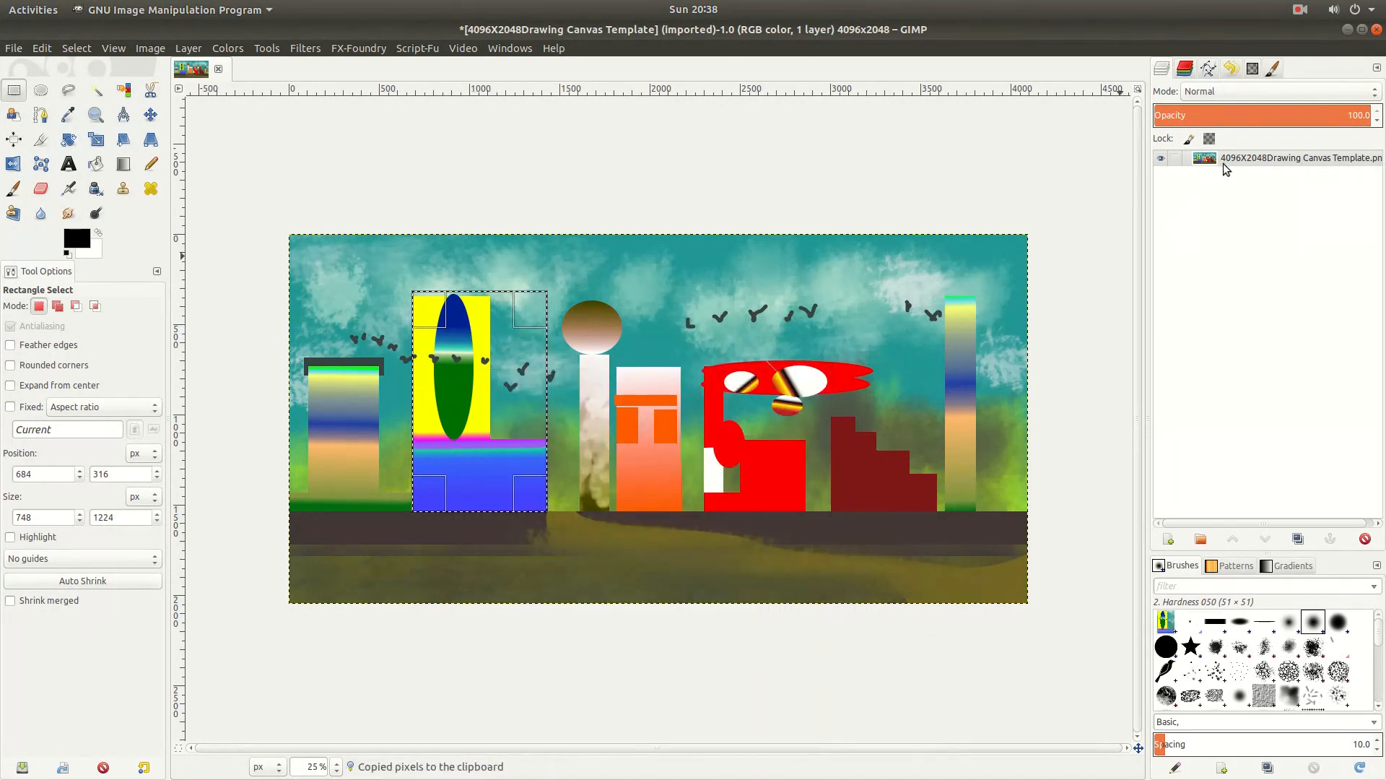
right_click(498, 352)
mouse_move(547, 392)
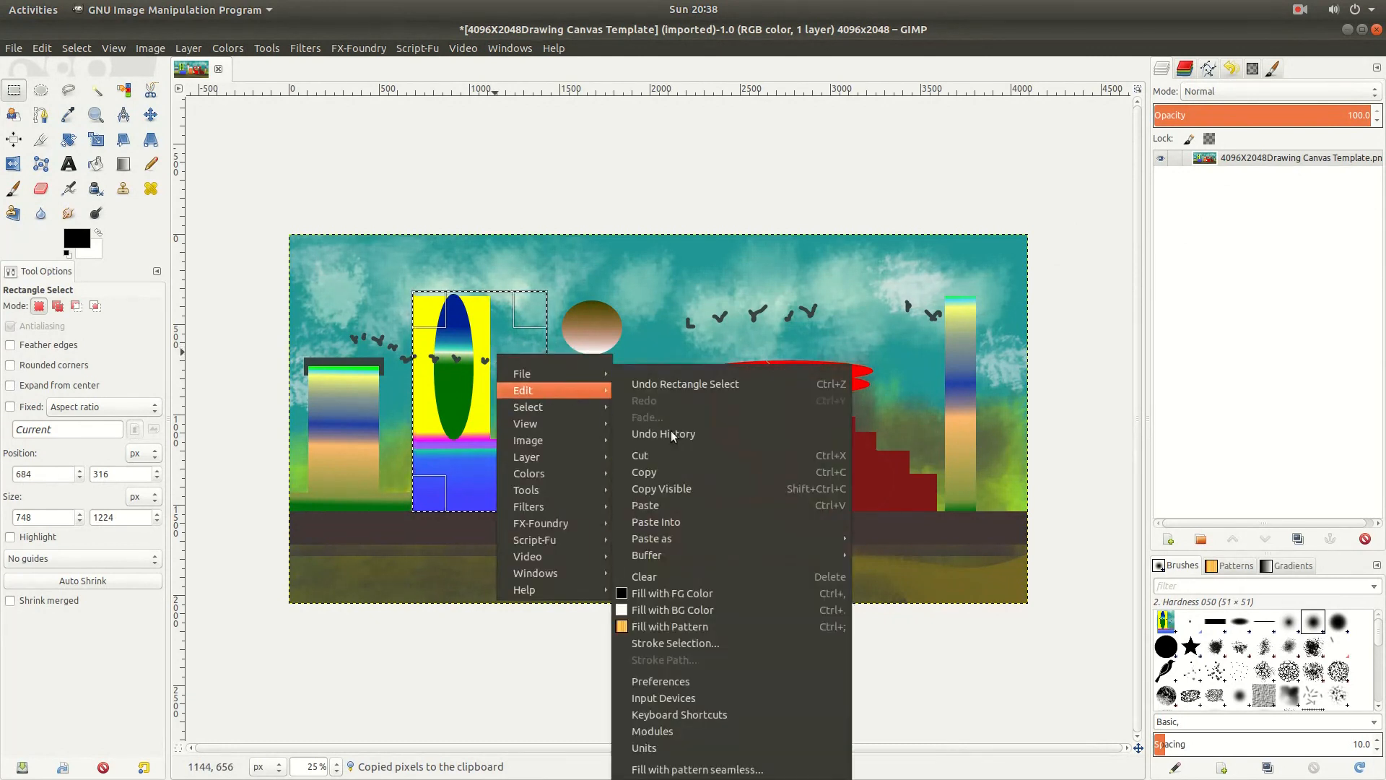
mouse_move(679, 540)
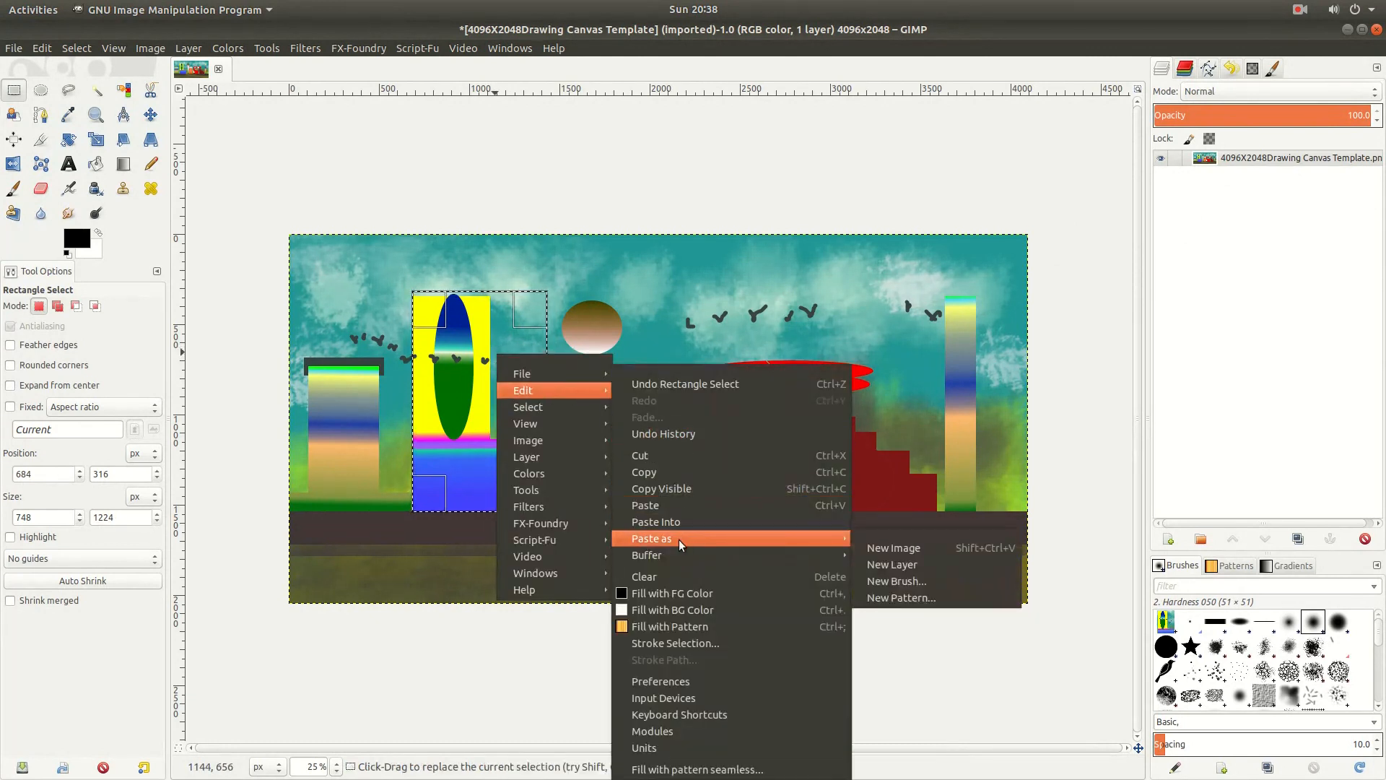
left_click(921, 571)
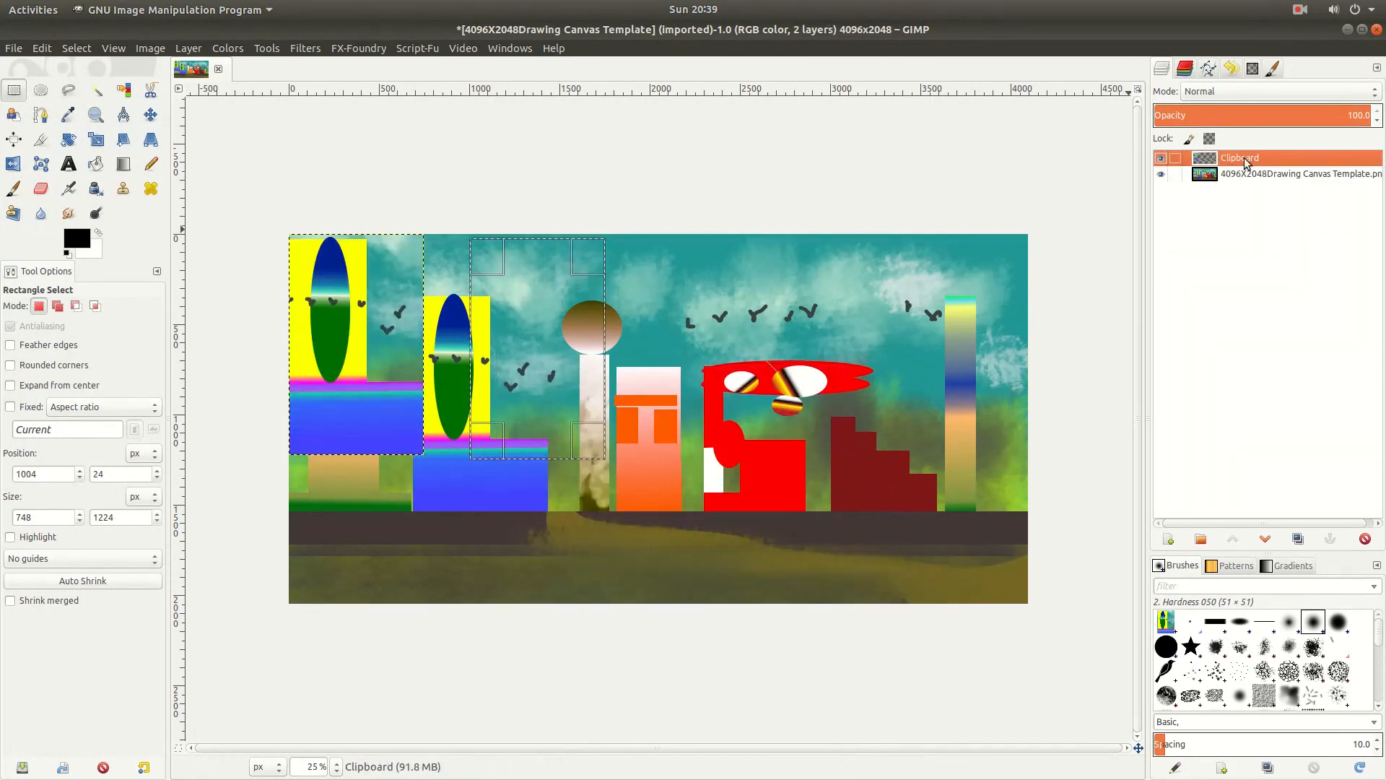
Step: Paste the copied building once more as a second new layer
right_click(539, 323)
mouse_move(556, 362)
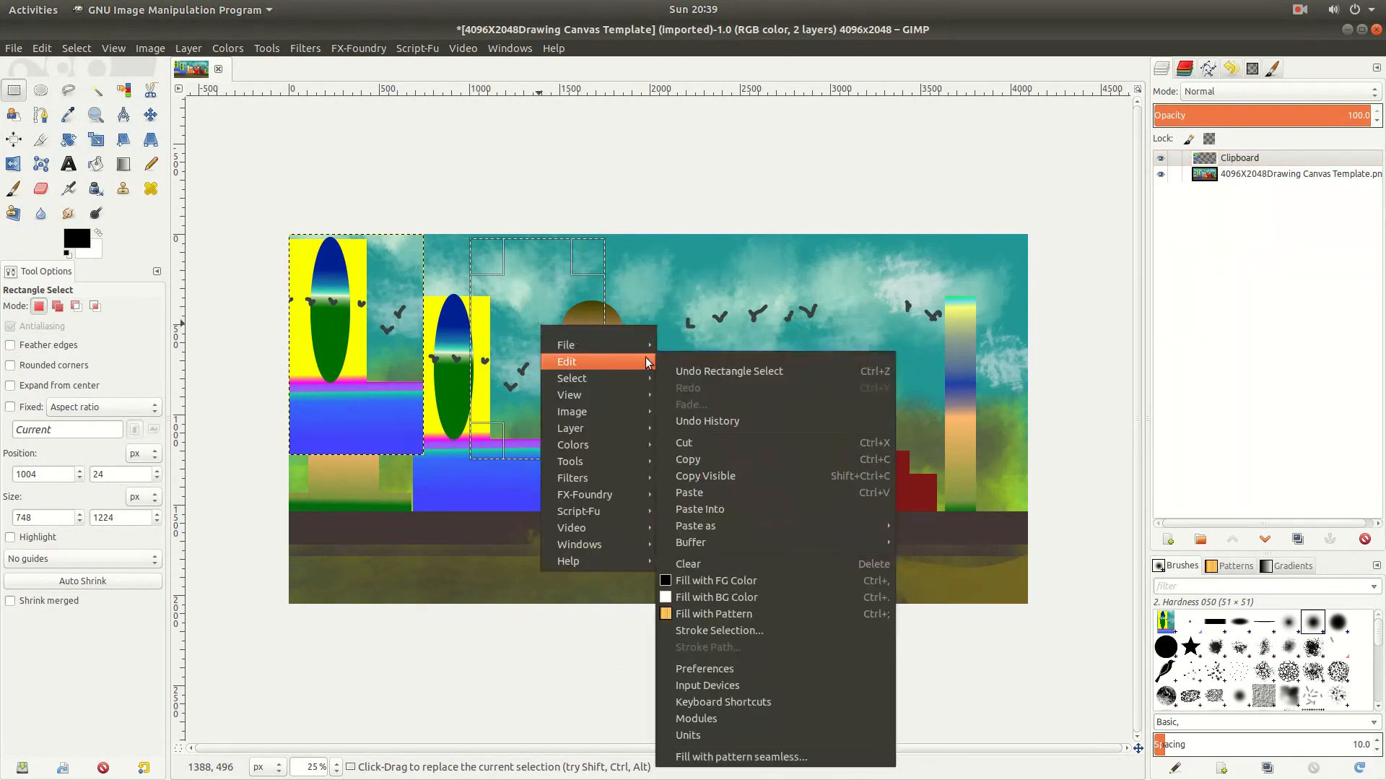
mouse_move(724, 544)
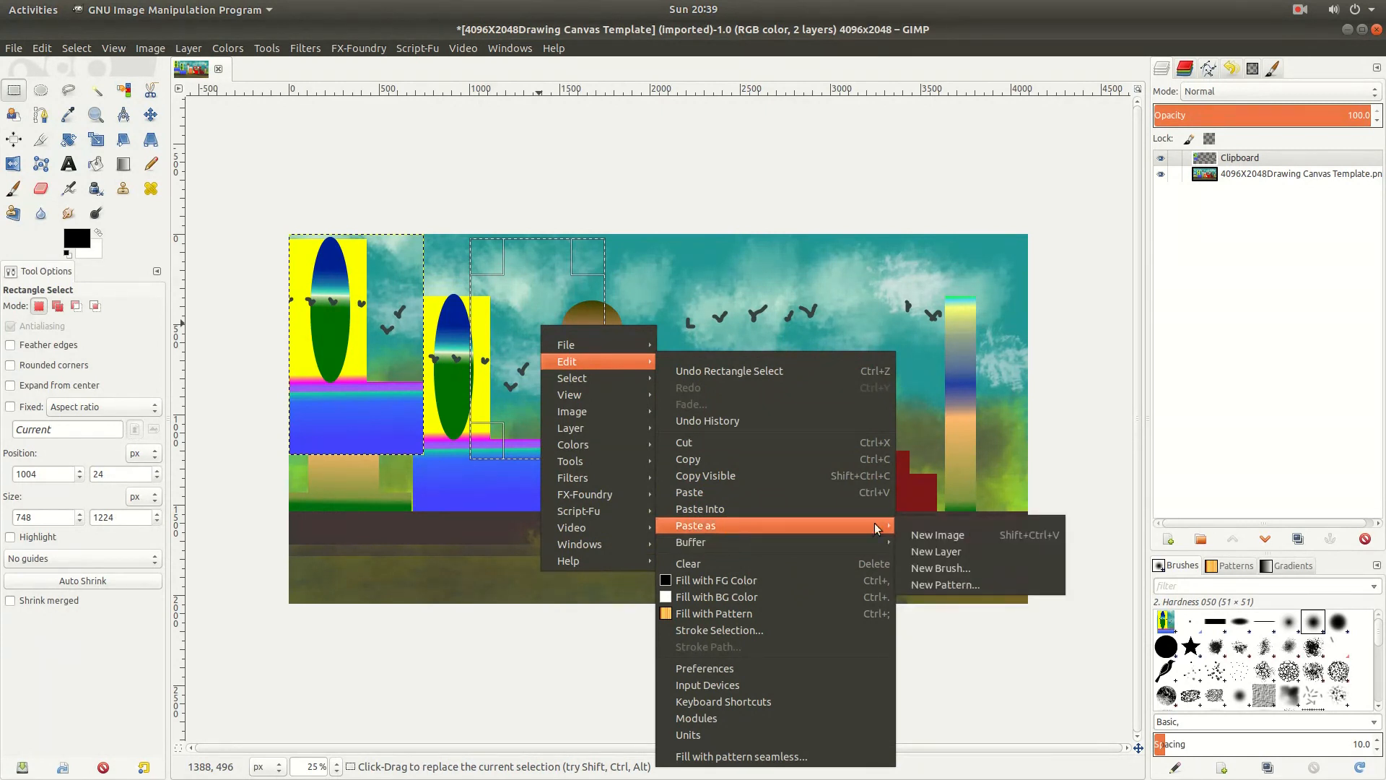
left_click(972, 552)
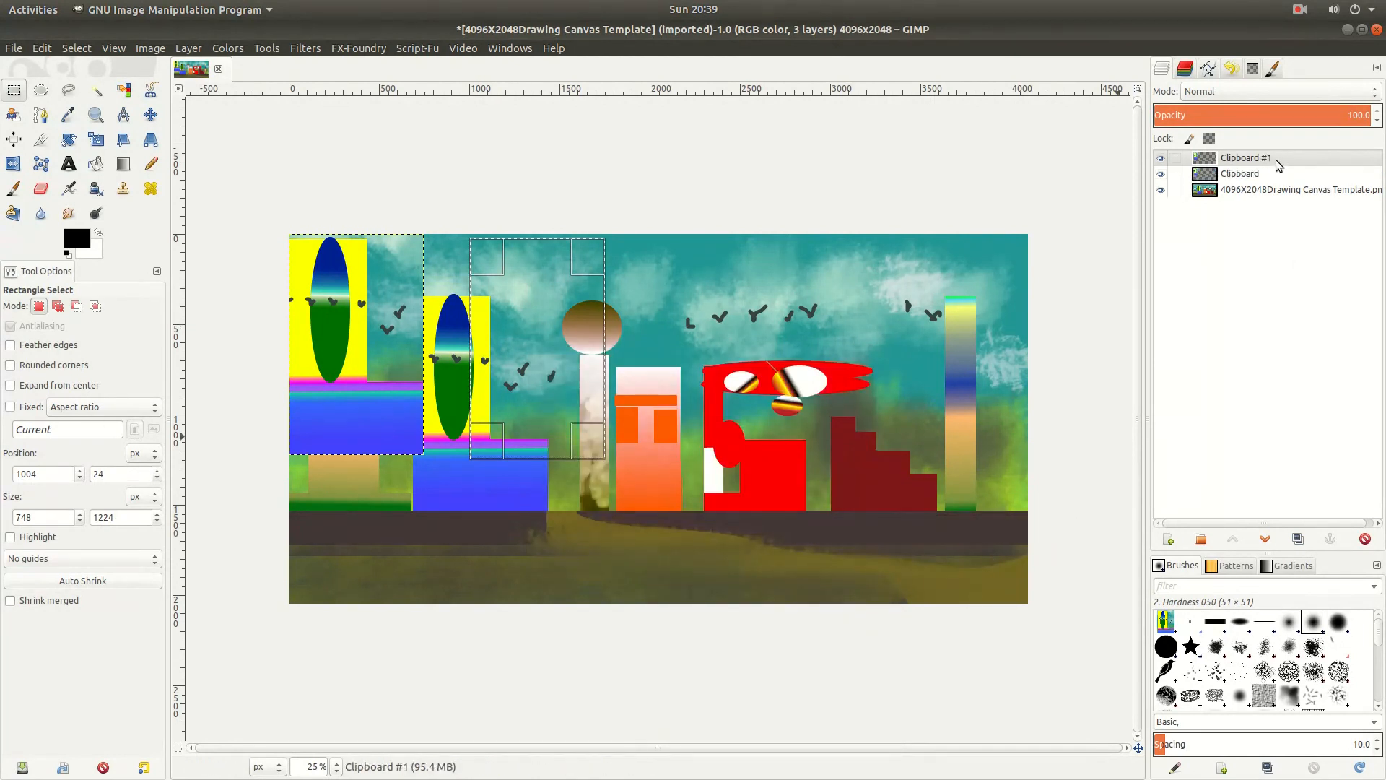
Step: Hide the canvas template layer and move the Clipboard #1 building copy to the right part of the canvas
left_click(1160, 191)
key("m")
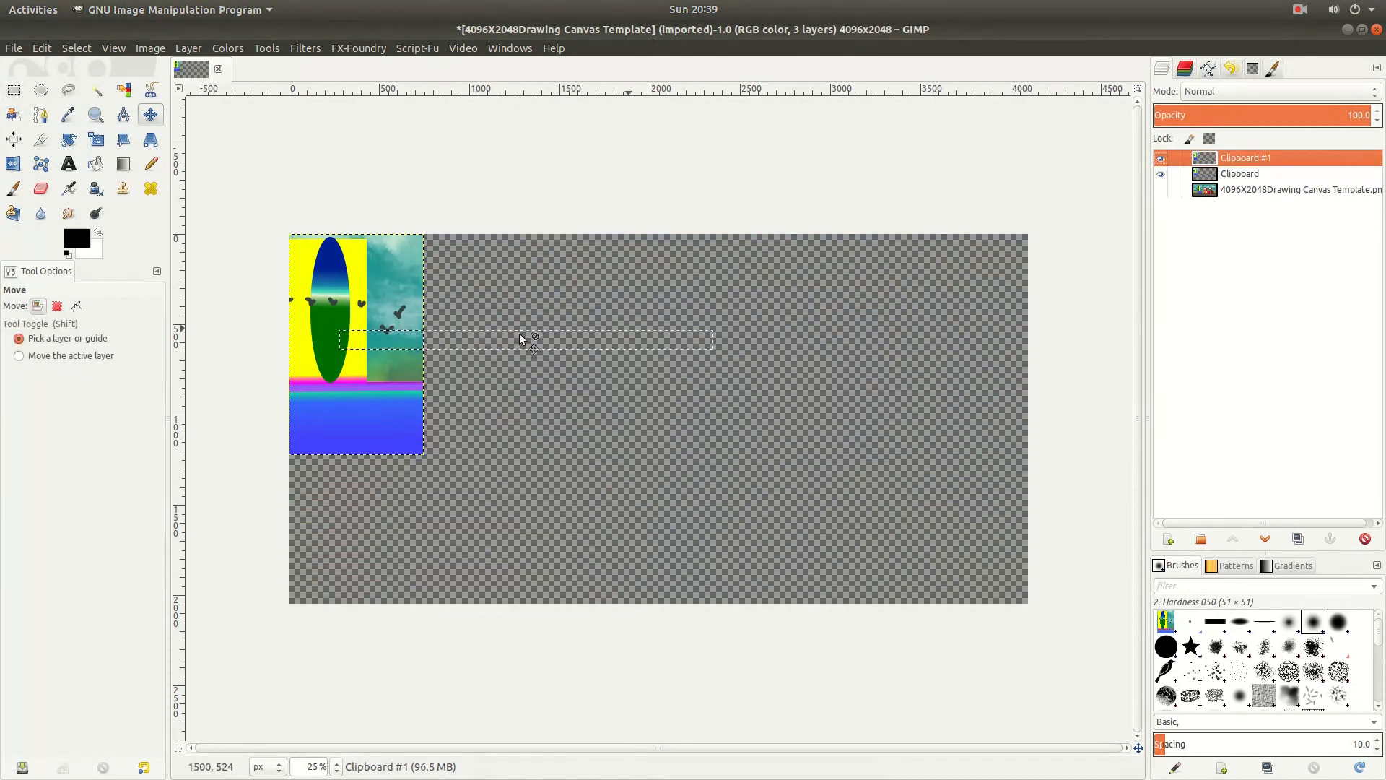
left_click_drag(370, 283, 880, 329)
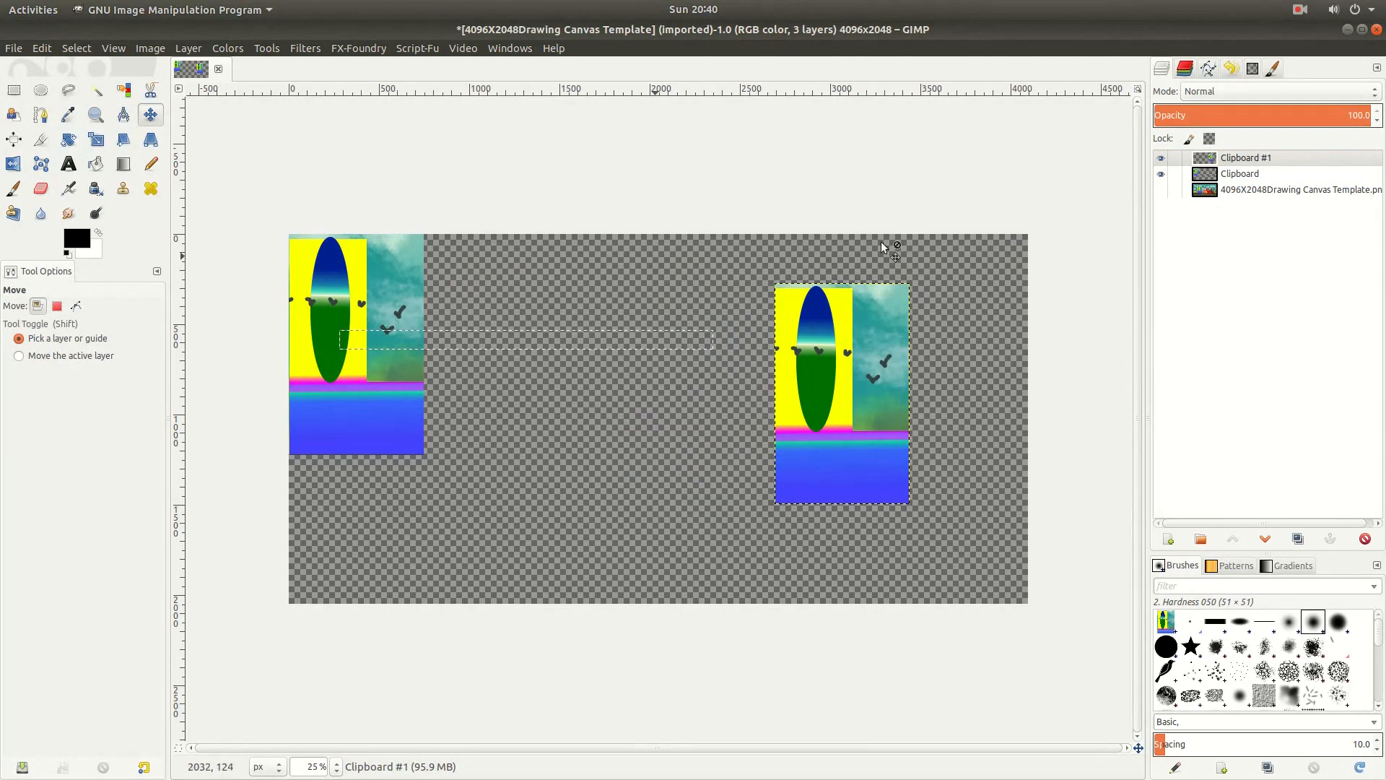
Step: Move the Clipboard building copy toward the canvas center, shift the other copy slightly left and down, and show the template layer again
left_click(1242, 178)
left_click_drag(388, 285, 576, 328)
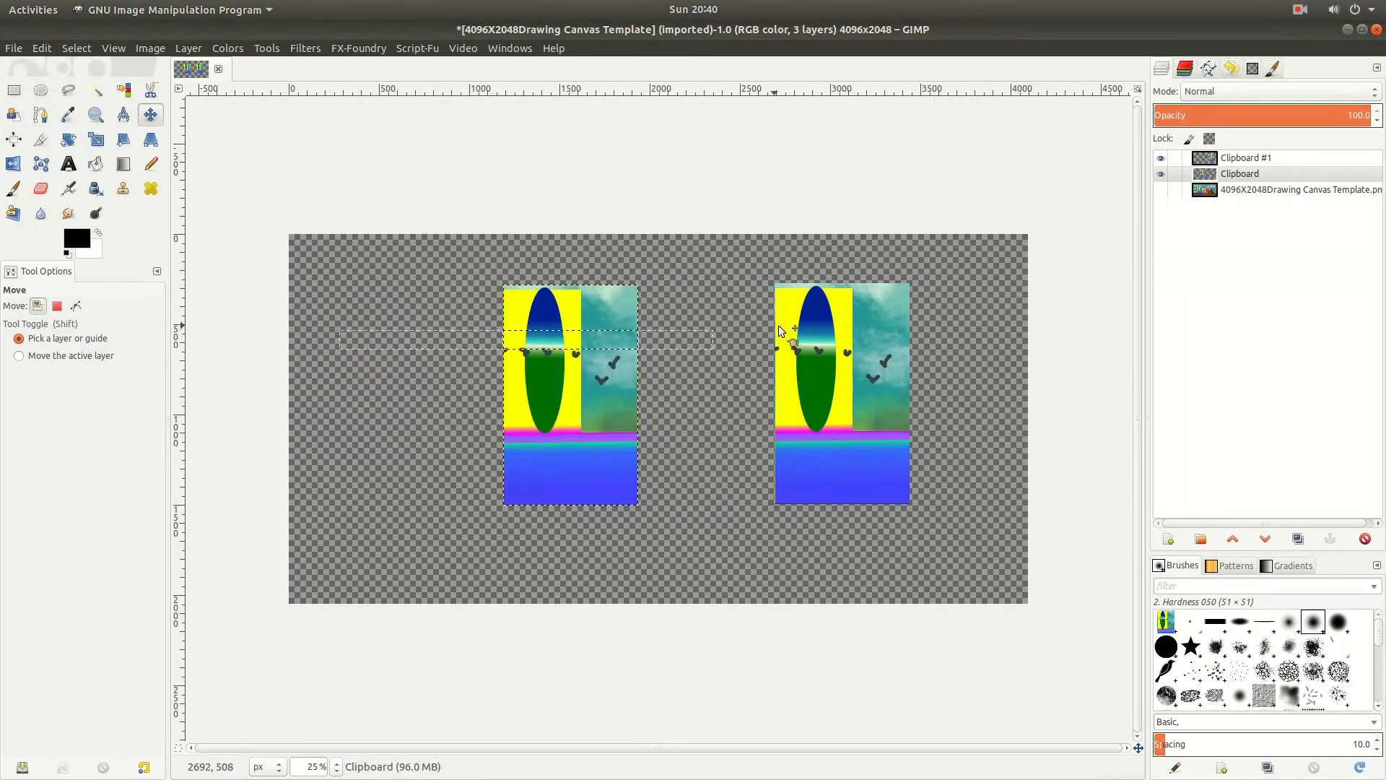
mouse_move(843, 328)
left_mouse_down()
mouse_move(841, 425)
mouse_move(825, 327)
left_mouse_up()
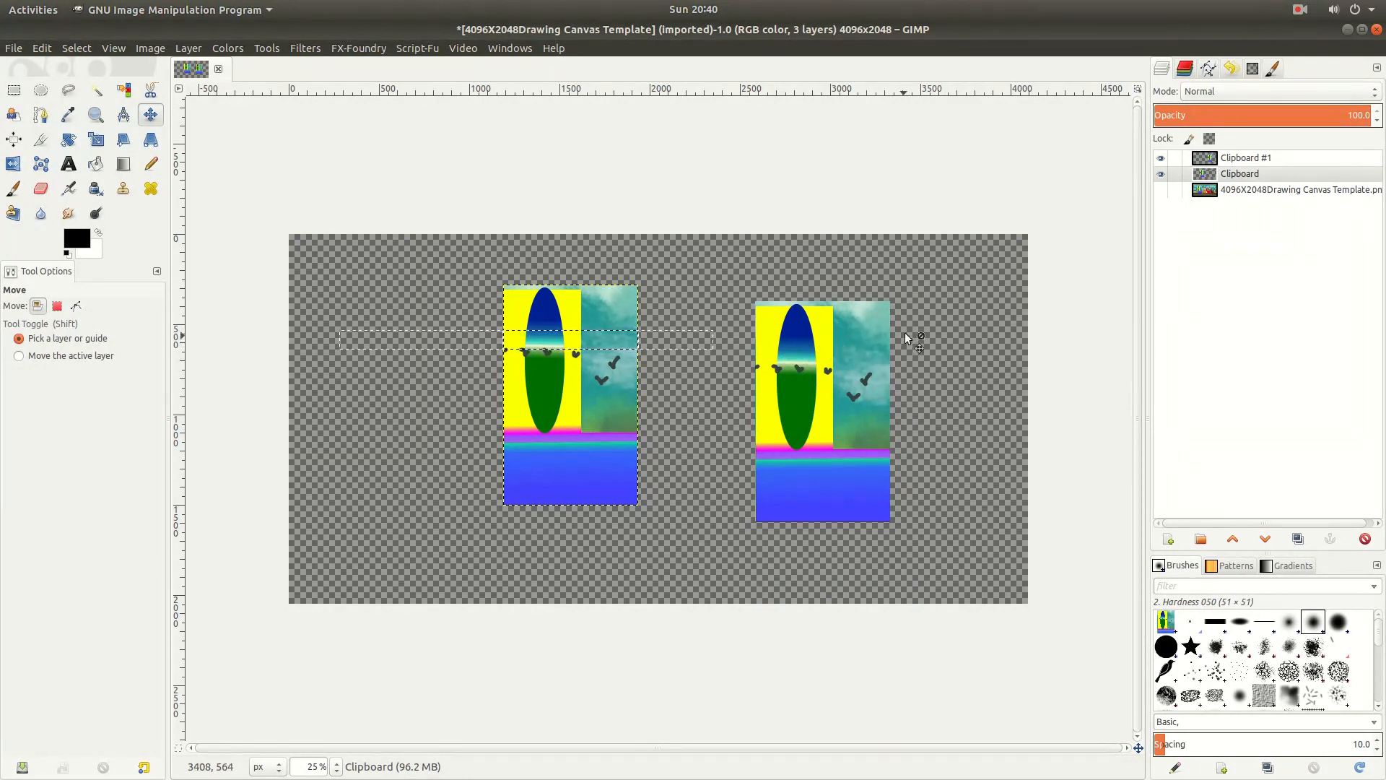
left_click(1161, 192)
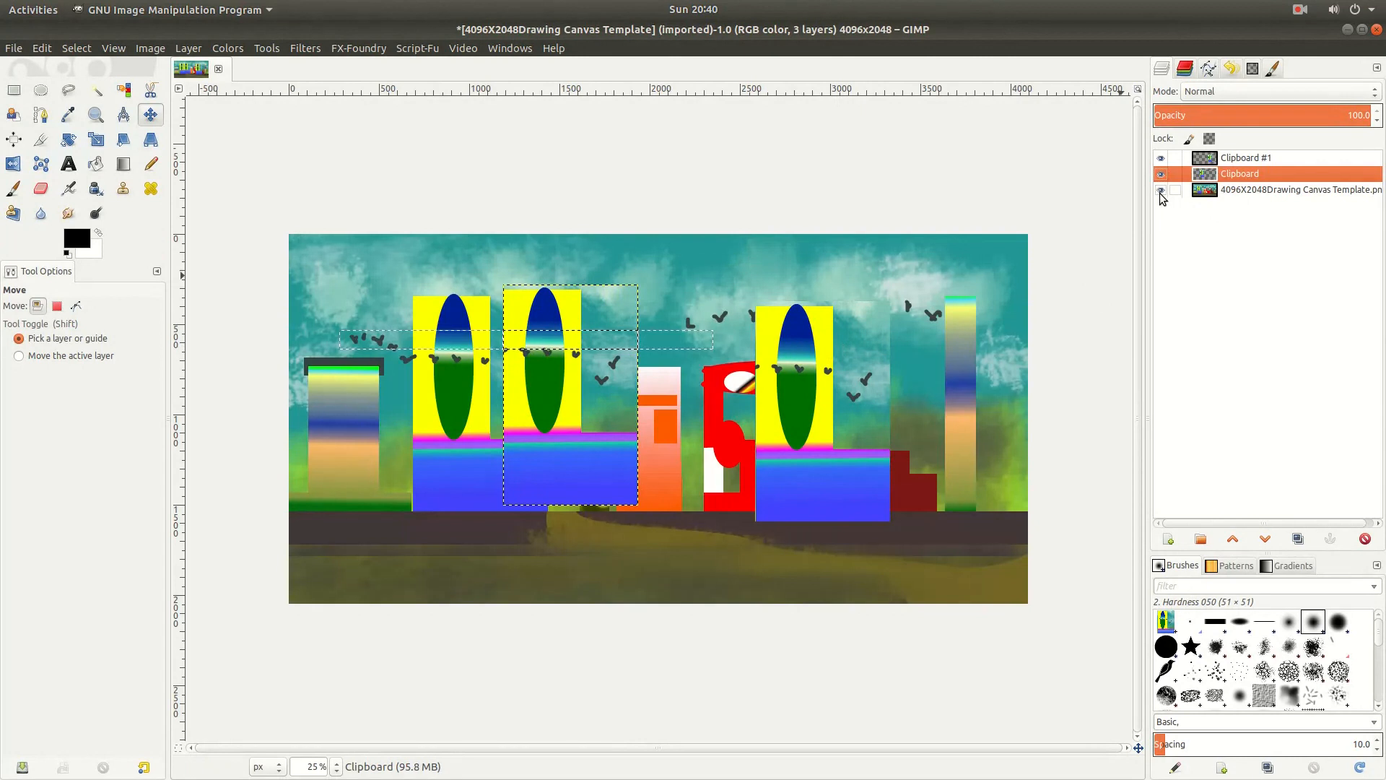
Step: Copy the selected tall gradient pillar near the right end of the drawing from the canvas template layer
left_click(1263, 190)
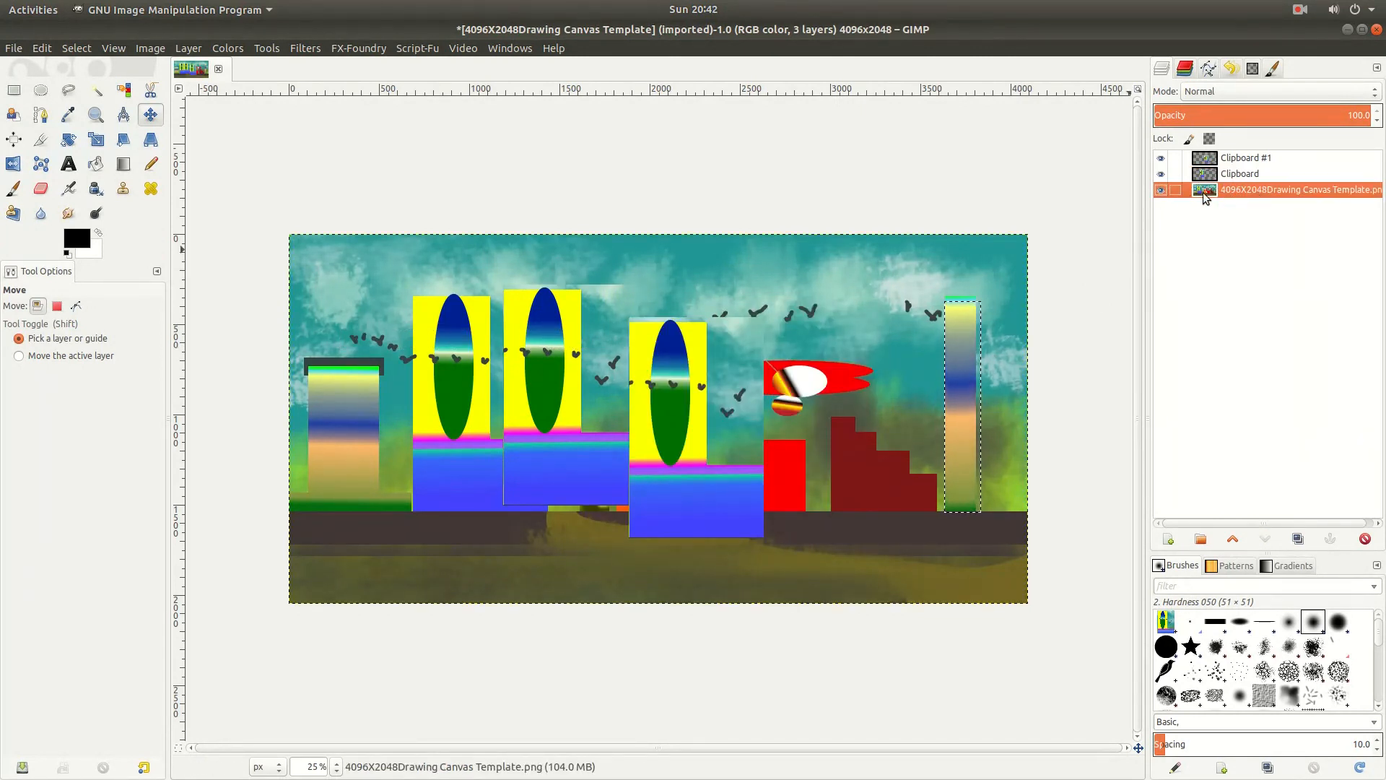
right_click(956, 372)
mouse_move(991, 416)
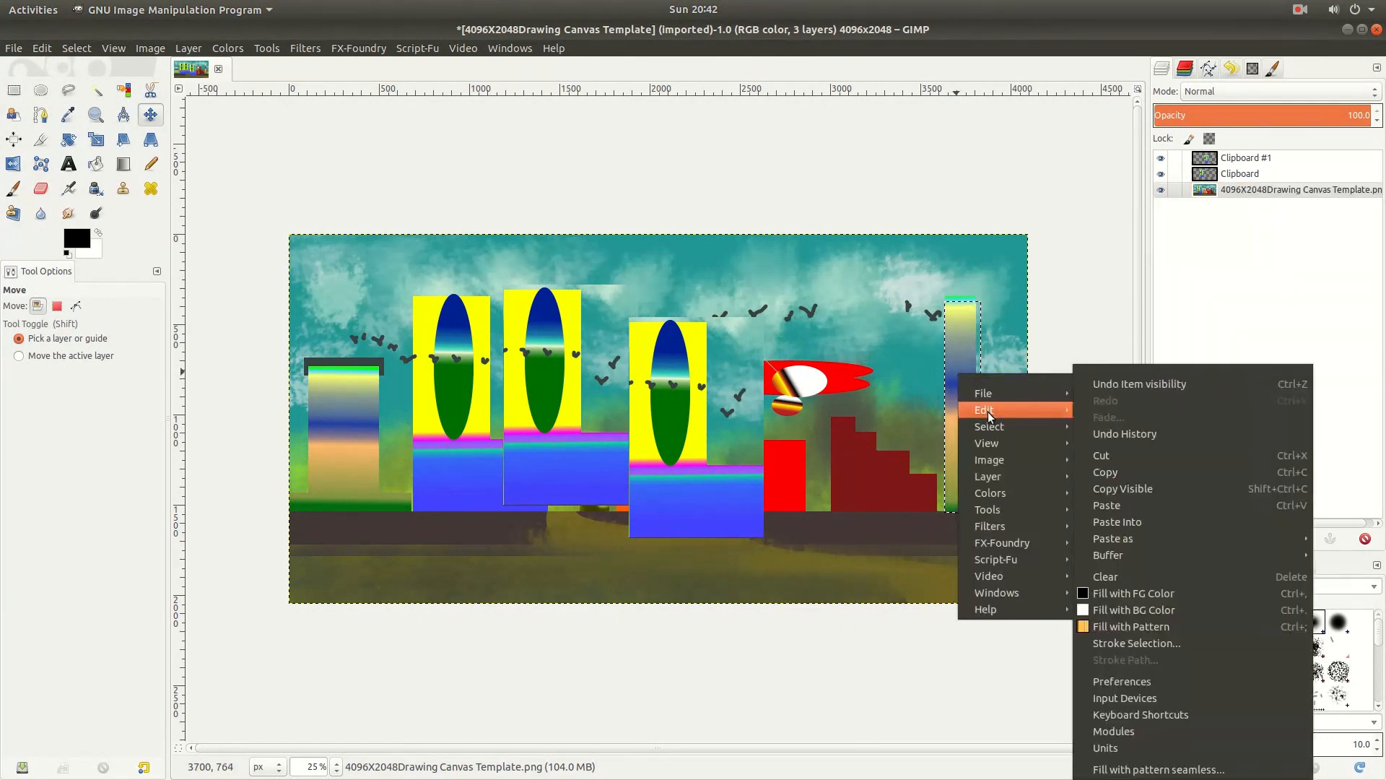
left_click(1133, 475)
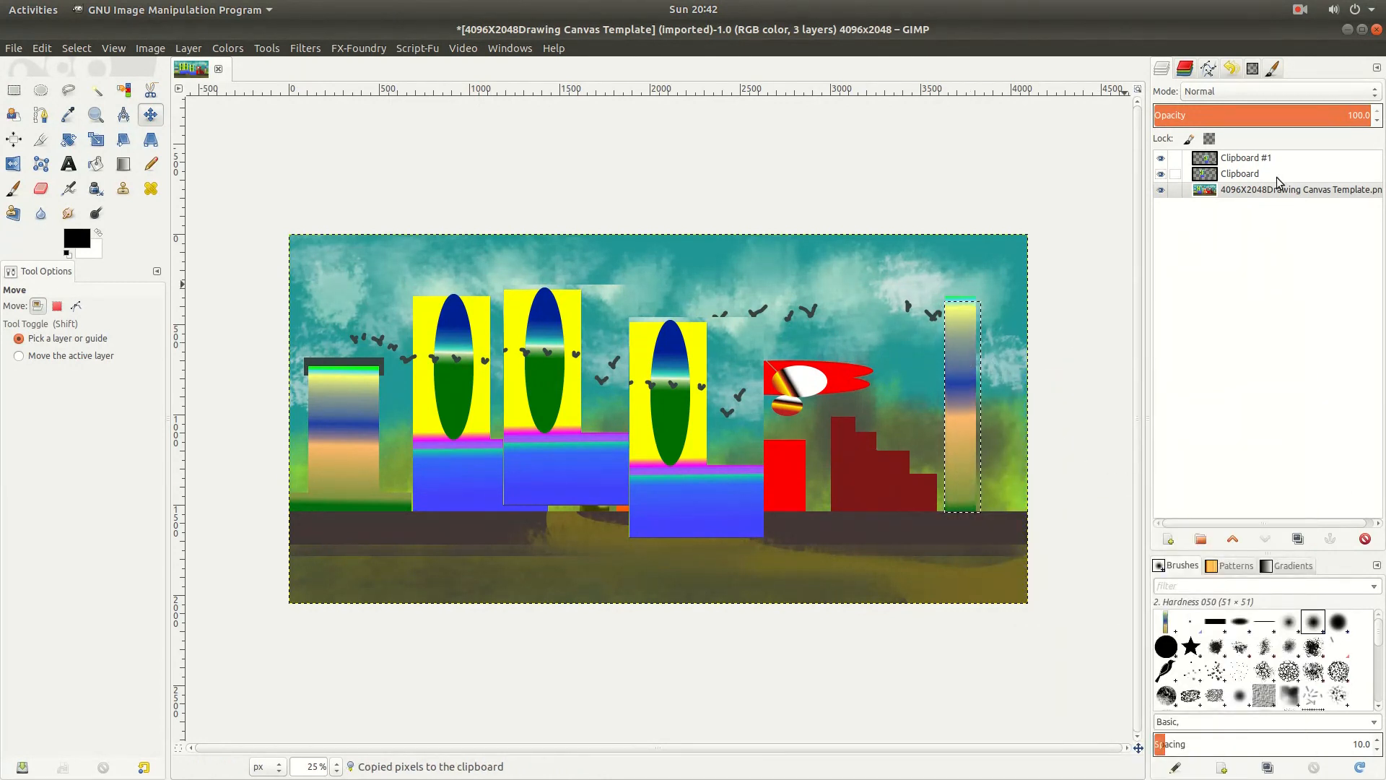
Step: Paste the copied pillar as a new layer and move it over the dark red stairs, left of the original pillar
right_click(795, 273)
mouse_move(813, 313)
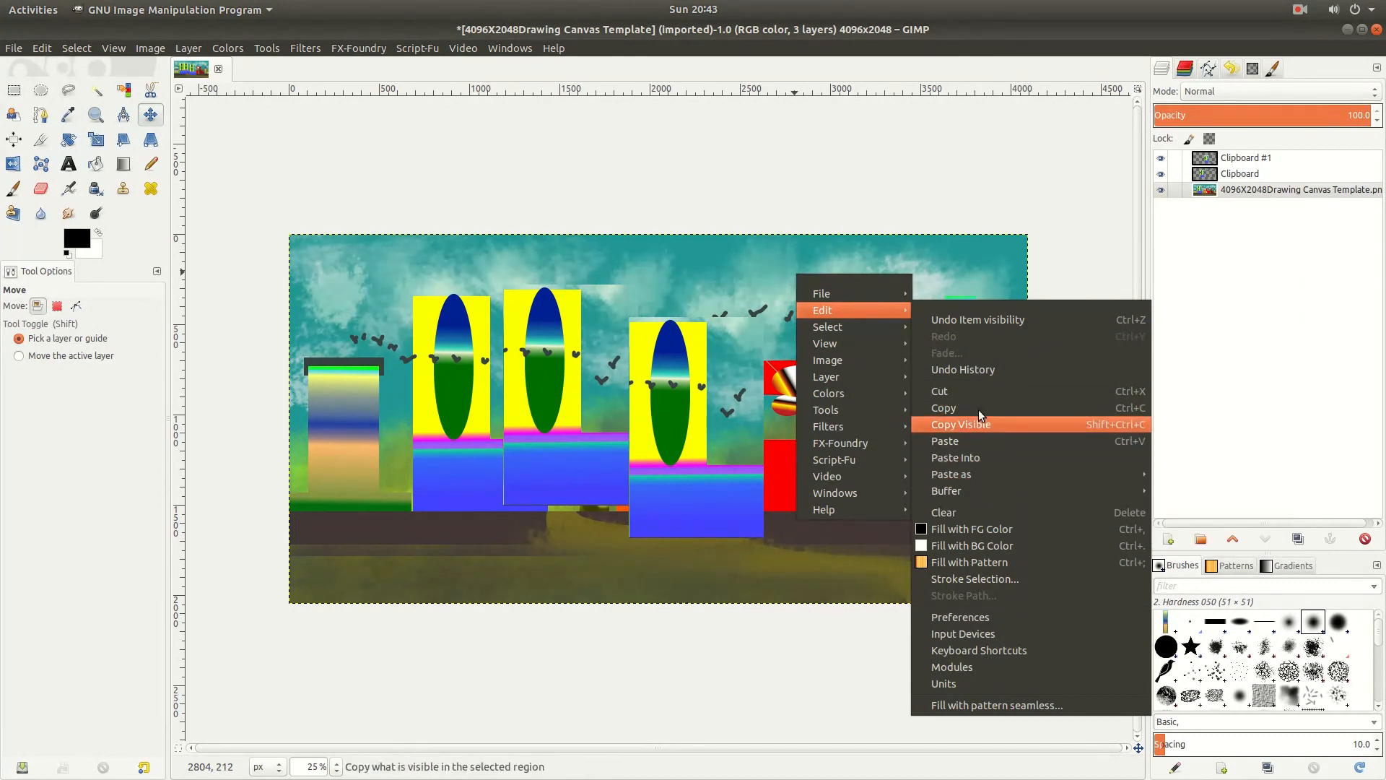
mouse_move(992, 476)
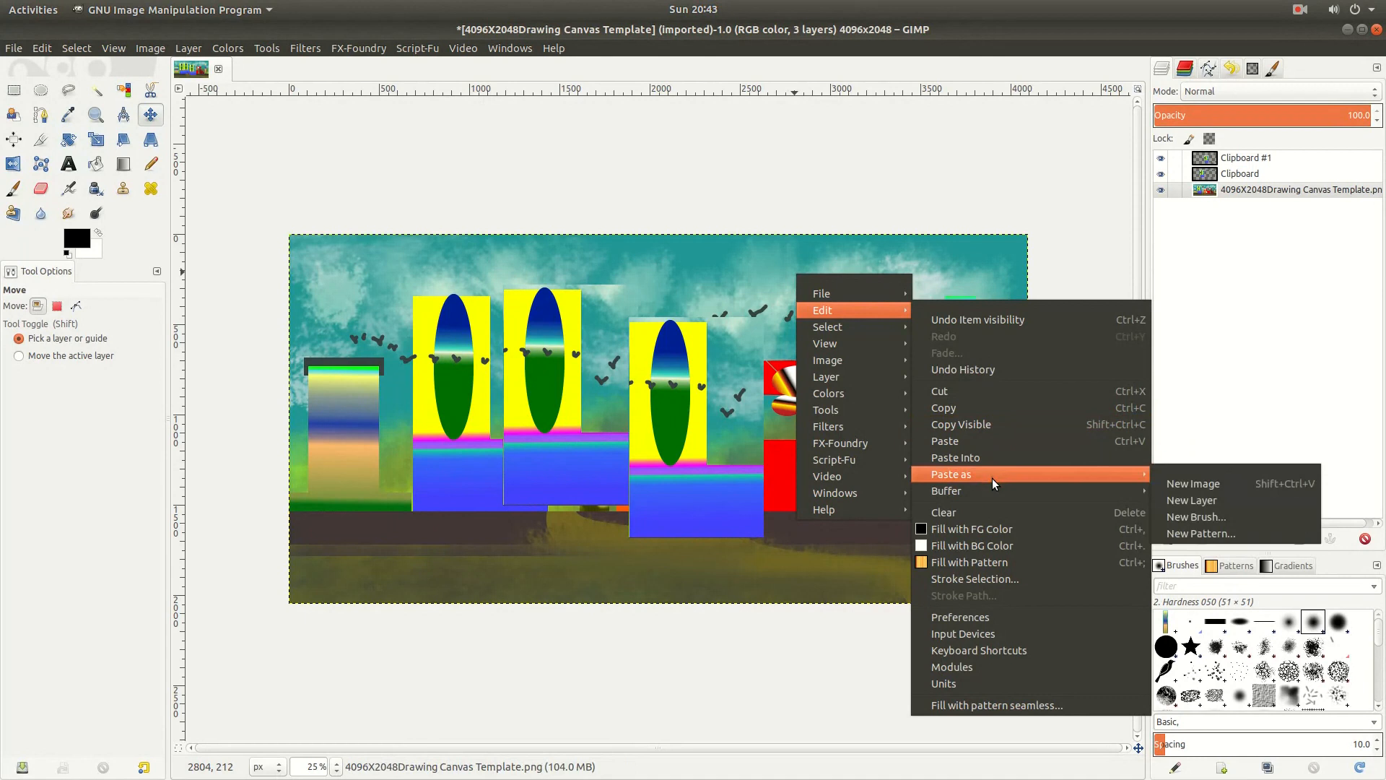
left_click(1215, 506)
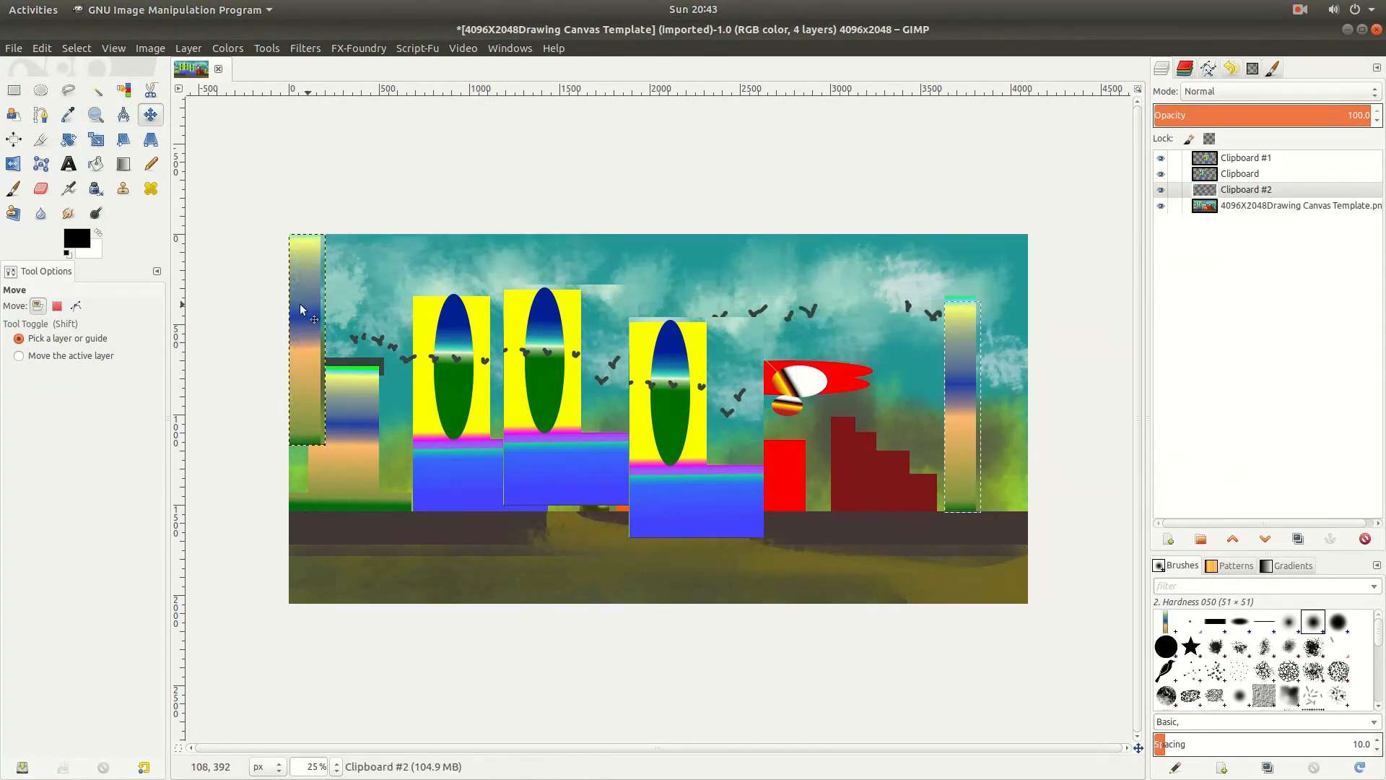
left_click_drag(304, 307, 901, 318)
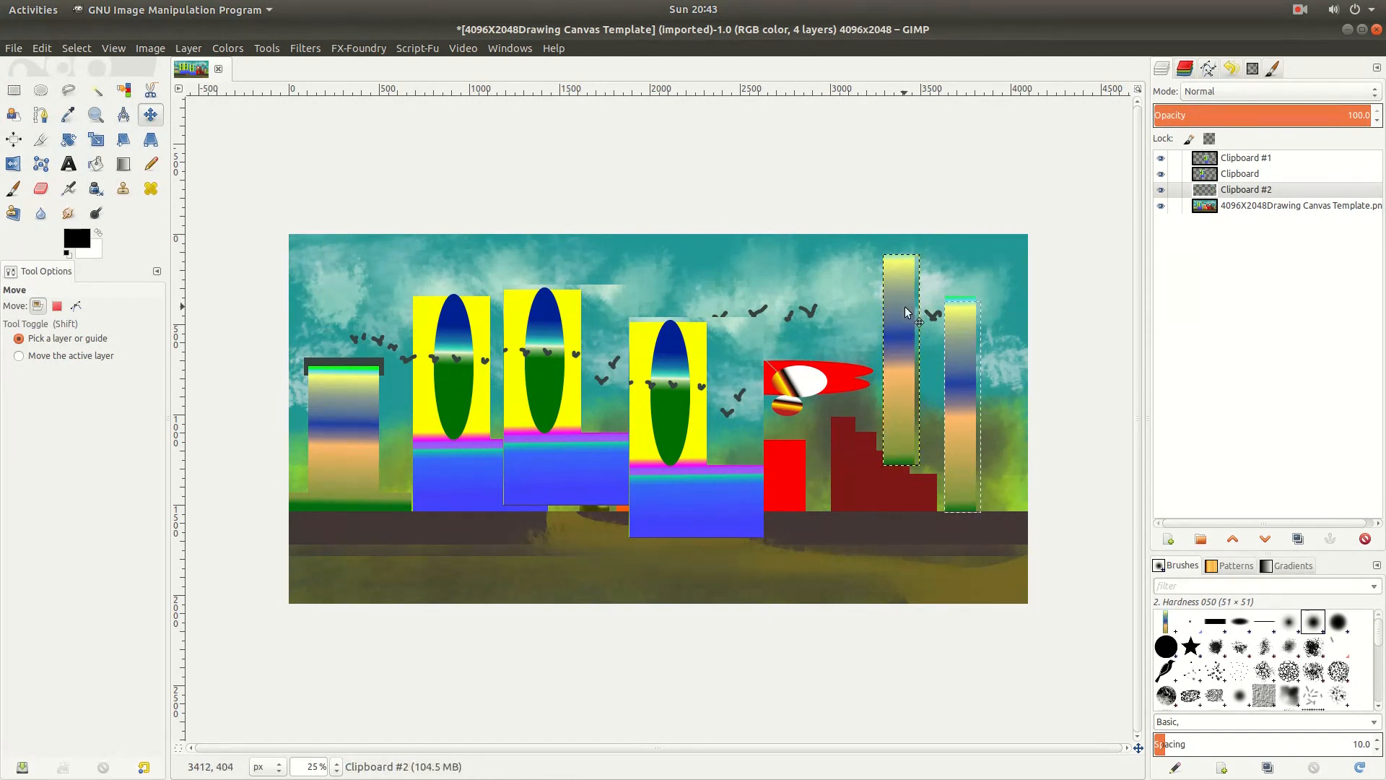
Step: Toggle the Clipboard #1 and Clipboard #2 layers off and on to check their contents, and select the Clipboard and template layers in turn
left_click(1162, 158)
left_click(1161, 159)
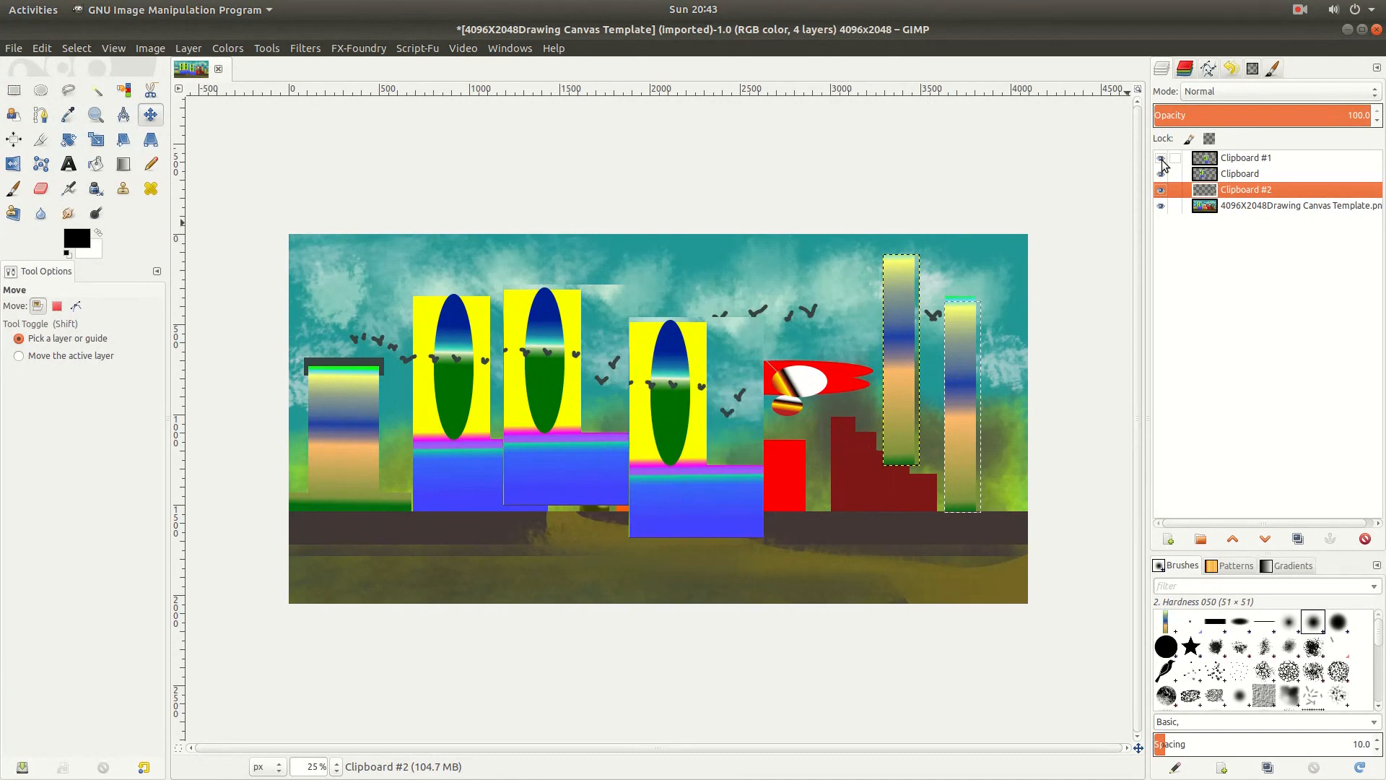
left_click(1162, 191)
left_click(1164, 192)
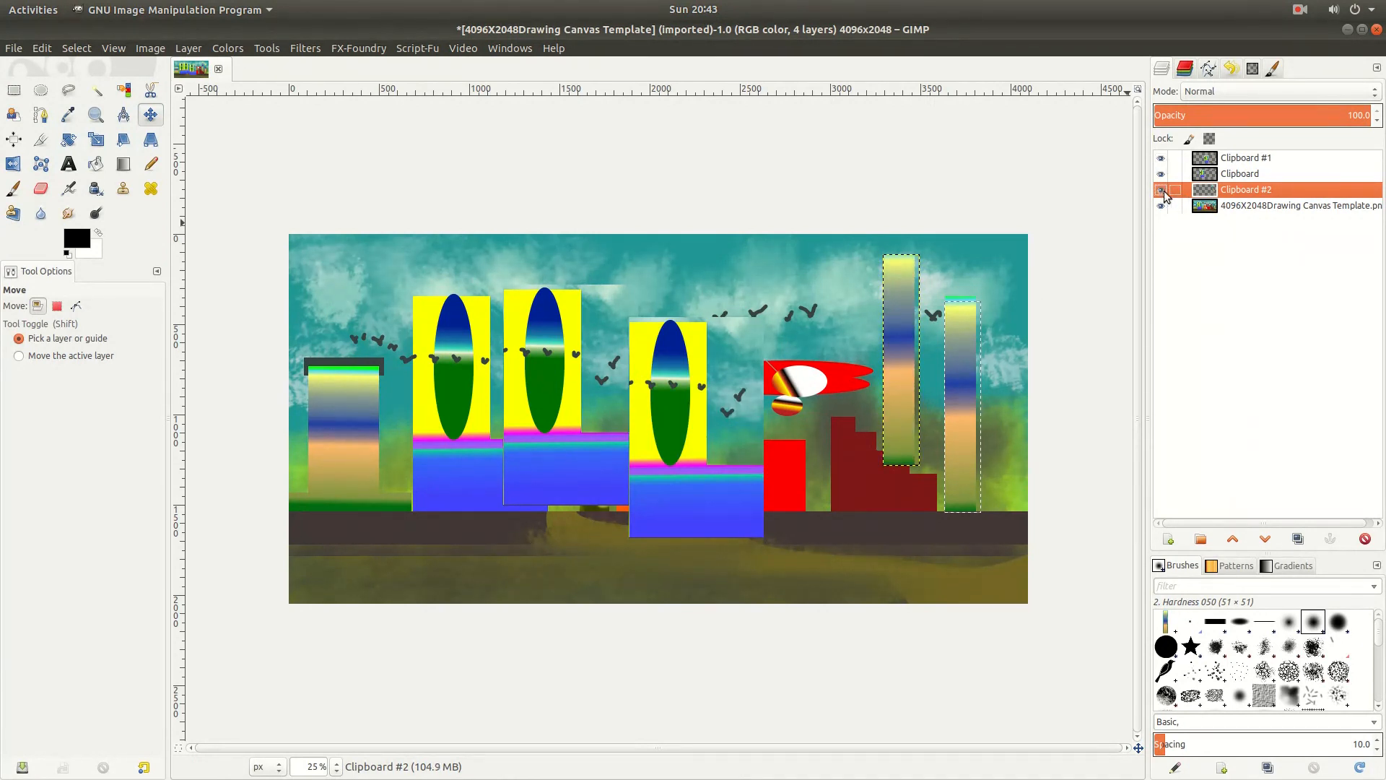
left_click(1242, 176)
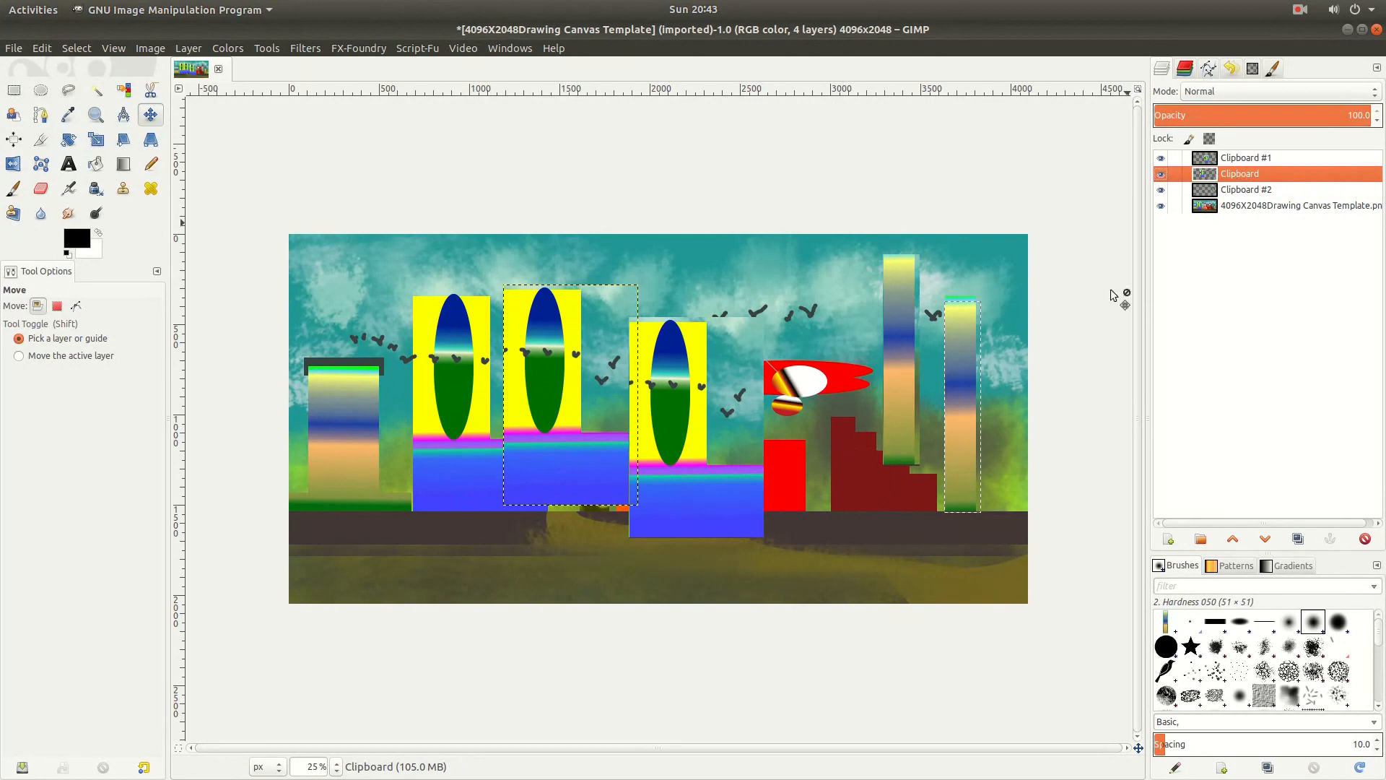
left_click(964, 379)
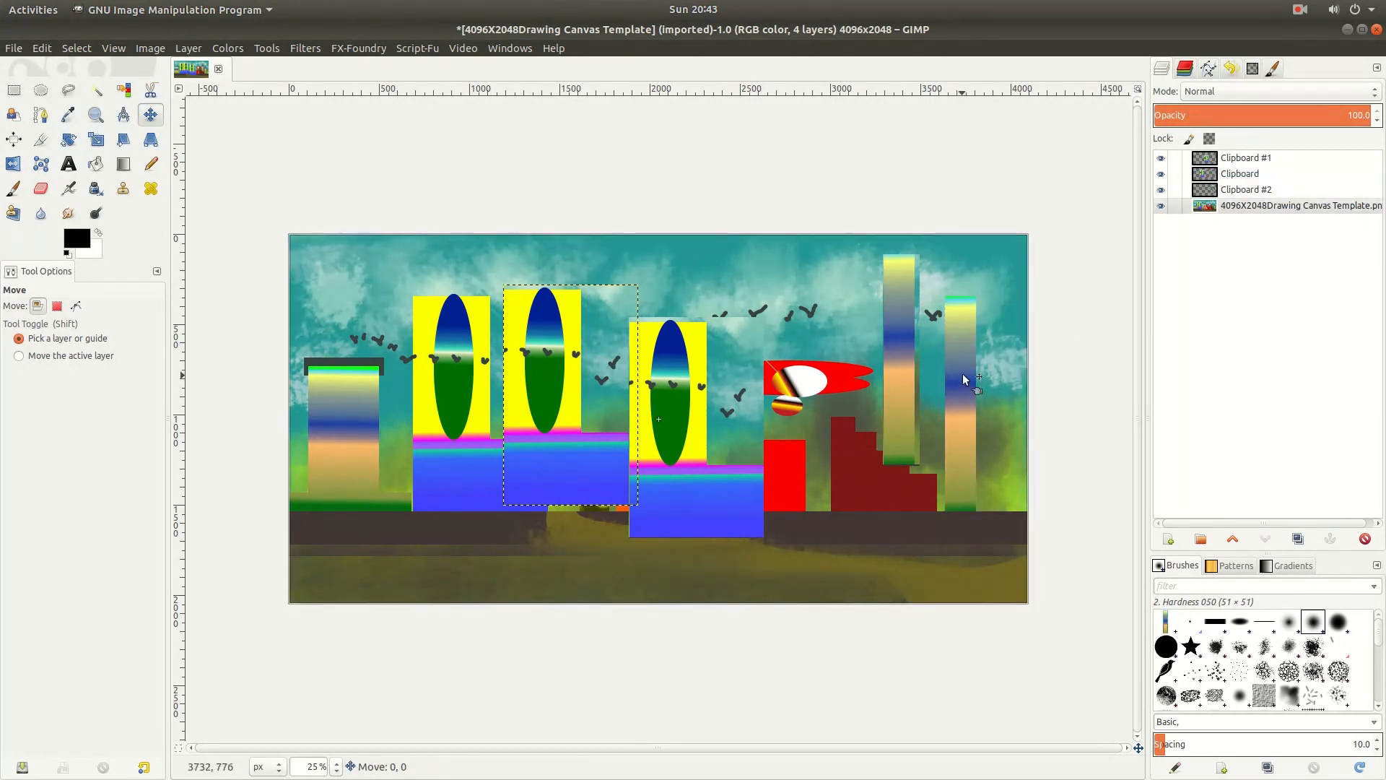
Step: Move the Clipboard building copy up toward the canvas's upper edge and the Clipboard #1 building copy up and right over the red shapes
left_click(965, 379)
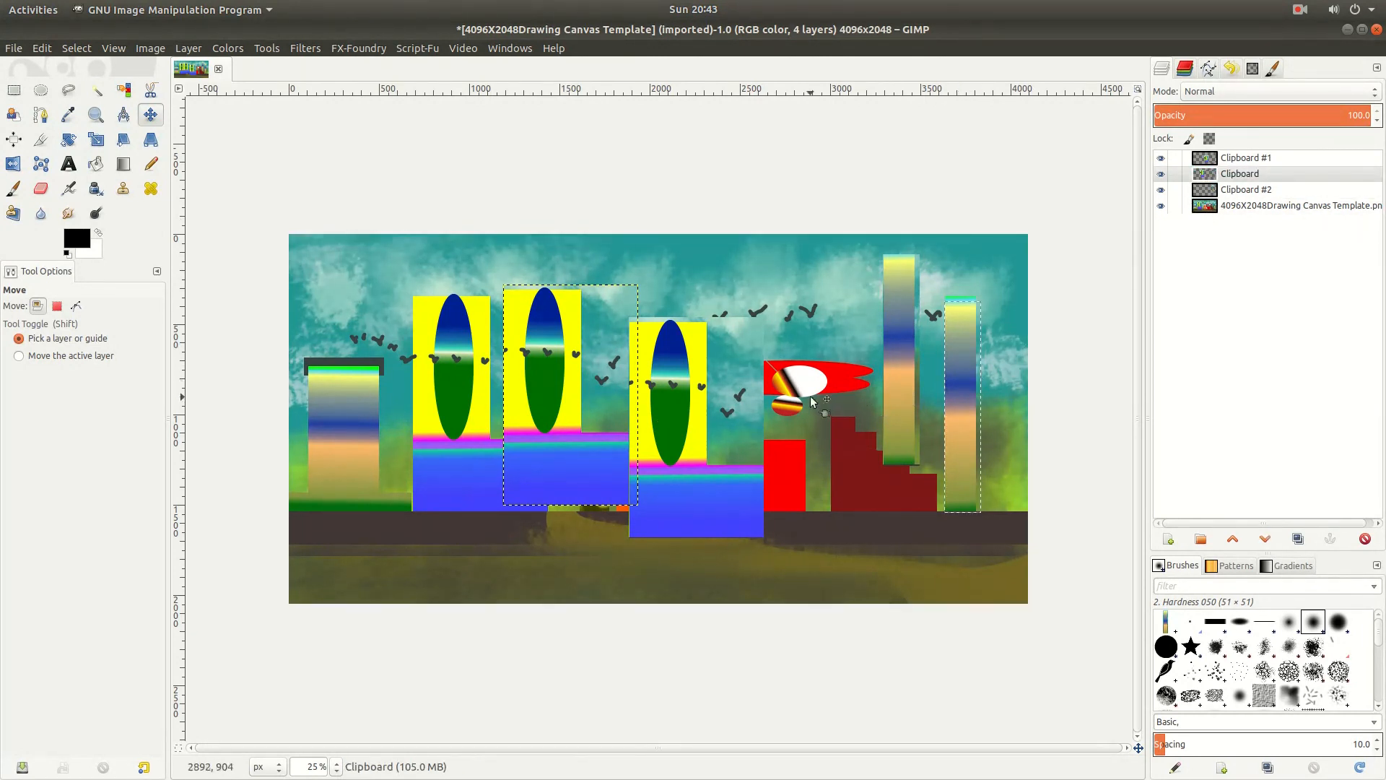
left_click_drag(570, 323, 570, 323)
left_click(570, 317)
left_click_drag(570, 317, 586, 286)
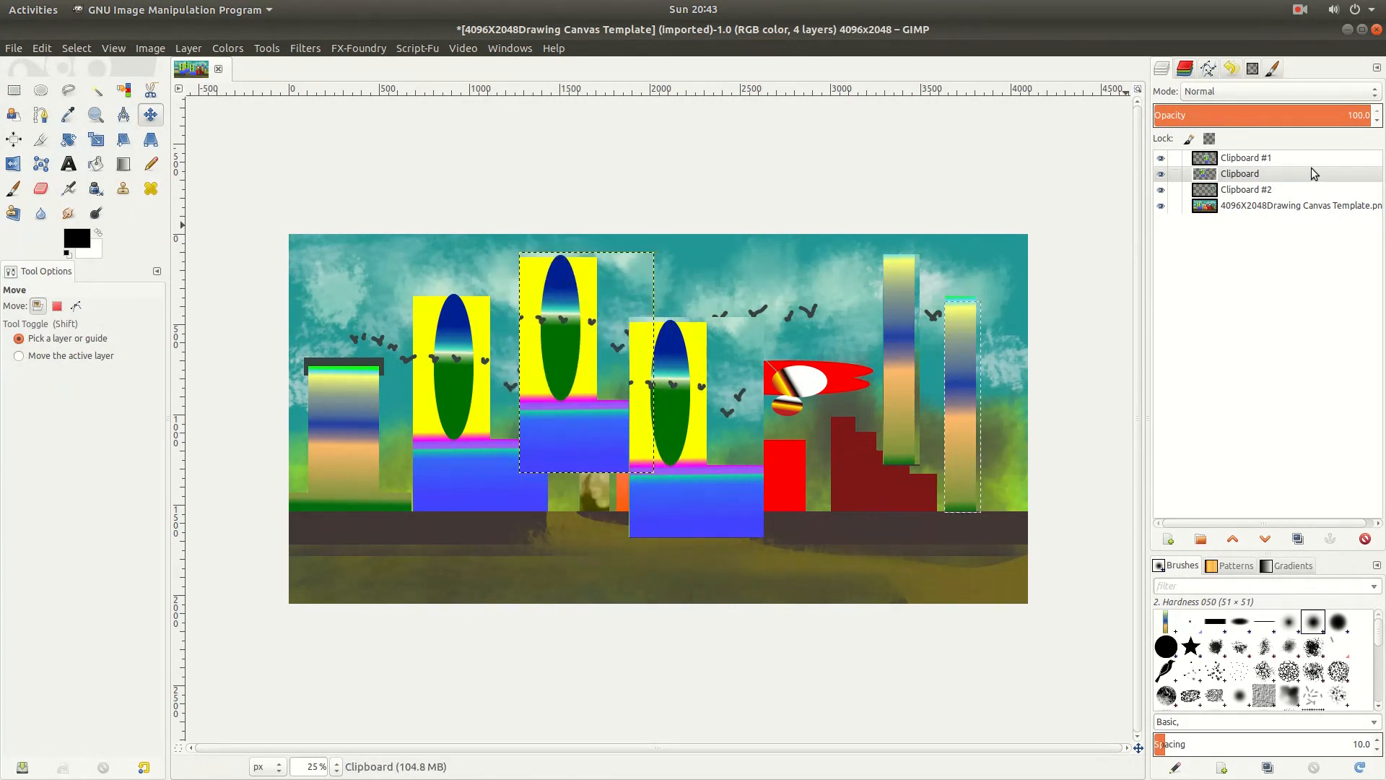
left_click(698, 354)
left_click_drag(698, 354, 777, 310)
left_click_drag(756, 309, 755, 309)
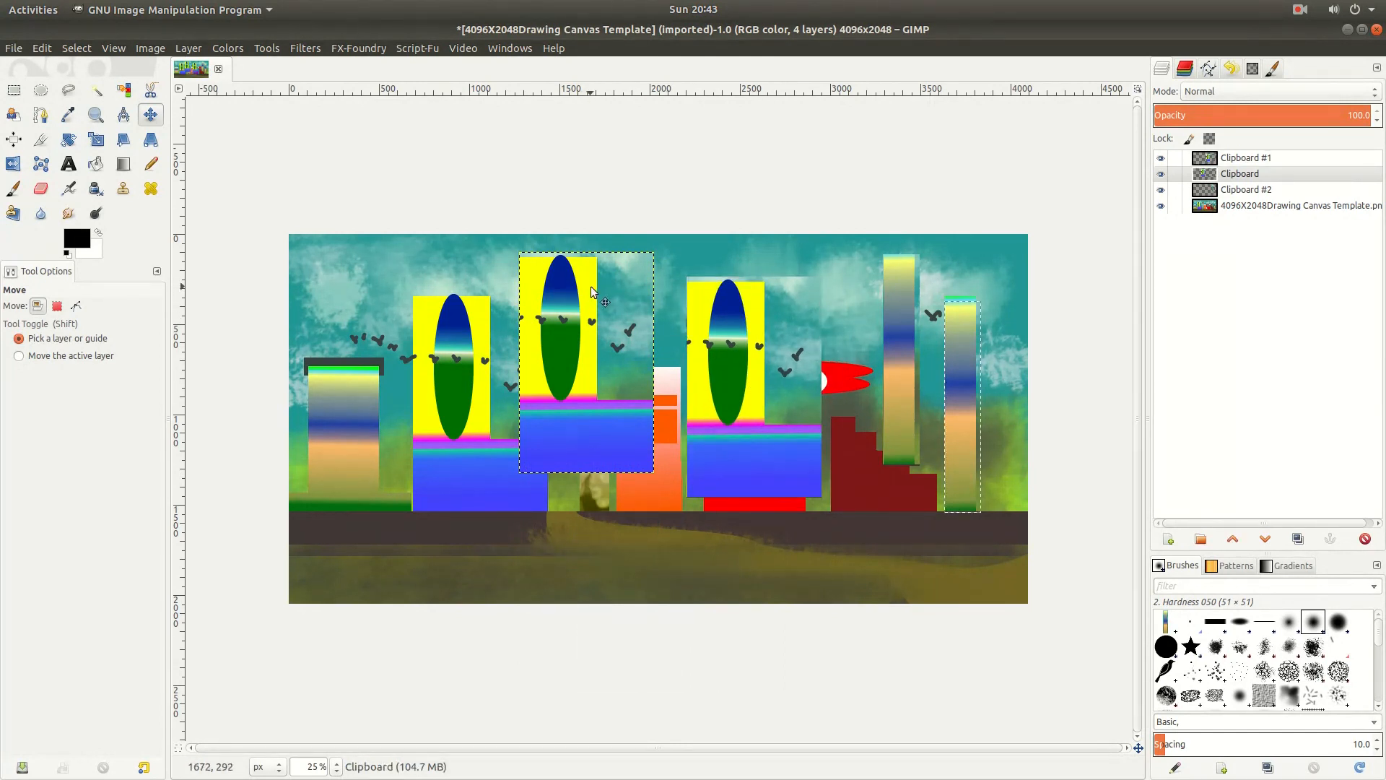
Step: Hide the canvas template layer and reposition the copies: the Clipboard building lower and farther left, the tall pillar slightly left
left_click_drag(586, 292, 612, 353)
left_click_drag(896, 305, 856, 313)
left_click(1161, 206)
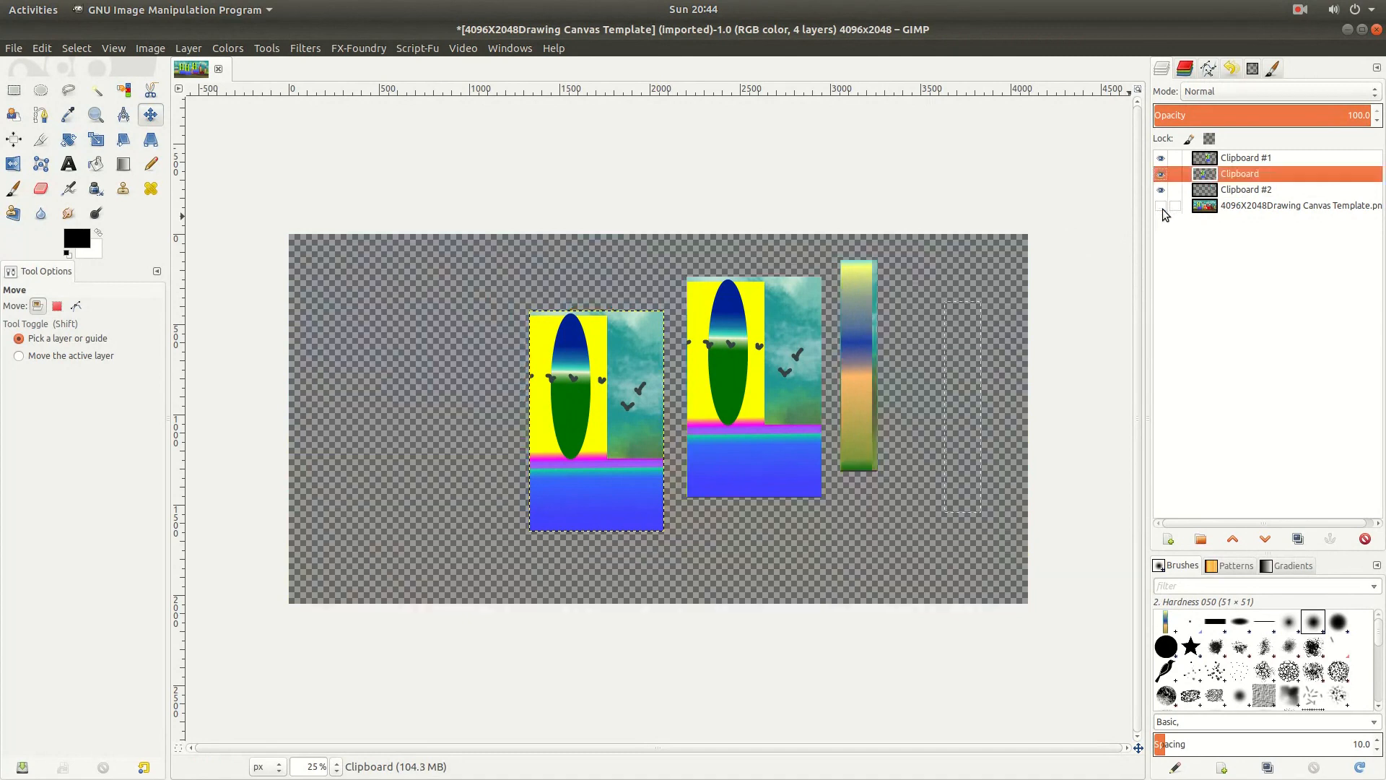
left_click_drag(605, 380, 549, 376)
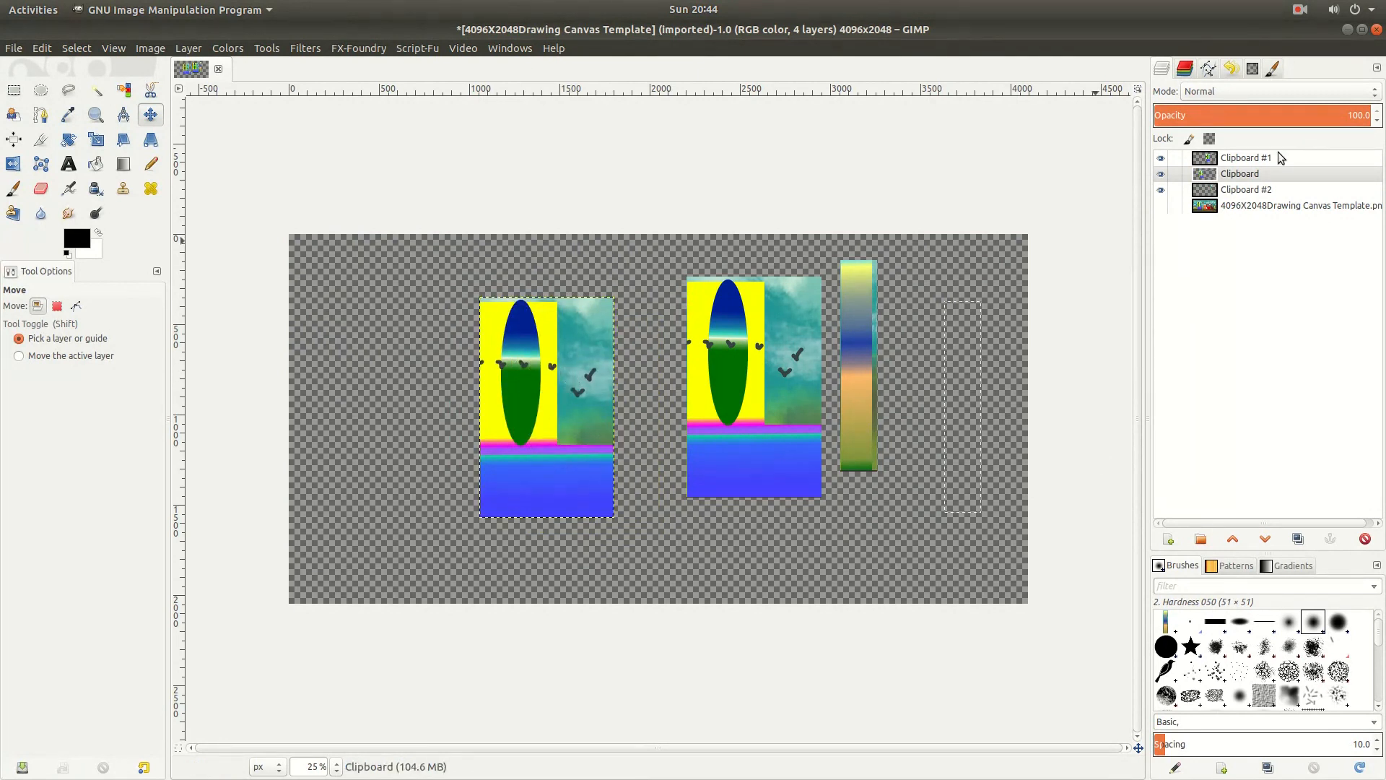
Step: Crop the Clipboard #1 layer to a 312 x 832 px rectangle around its teal sky area with birds, and clear the selection
left_click(1258, 160)
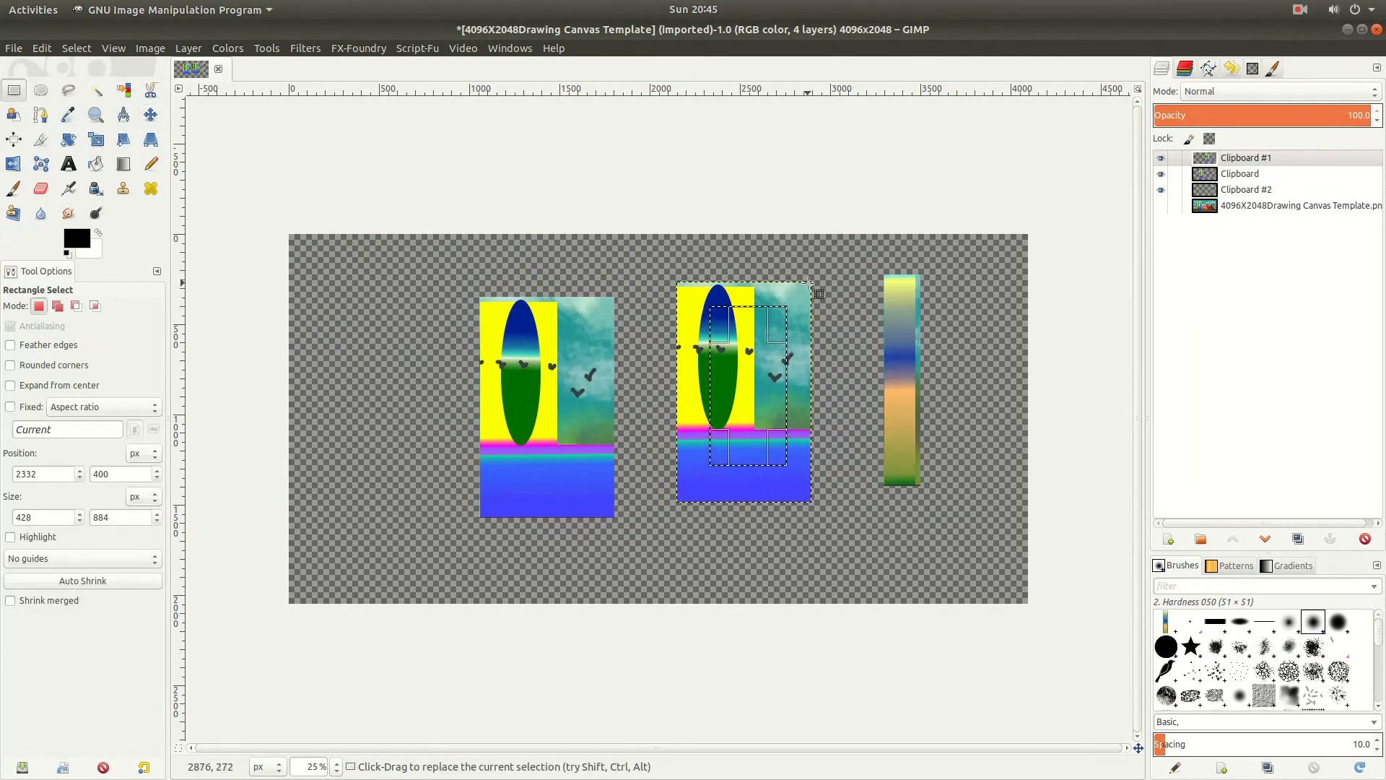
left_click_drag(813, 279, 755, 431)
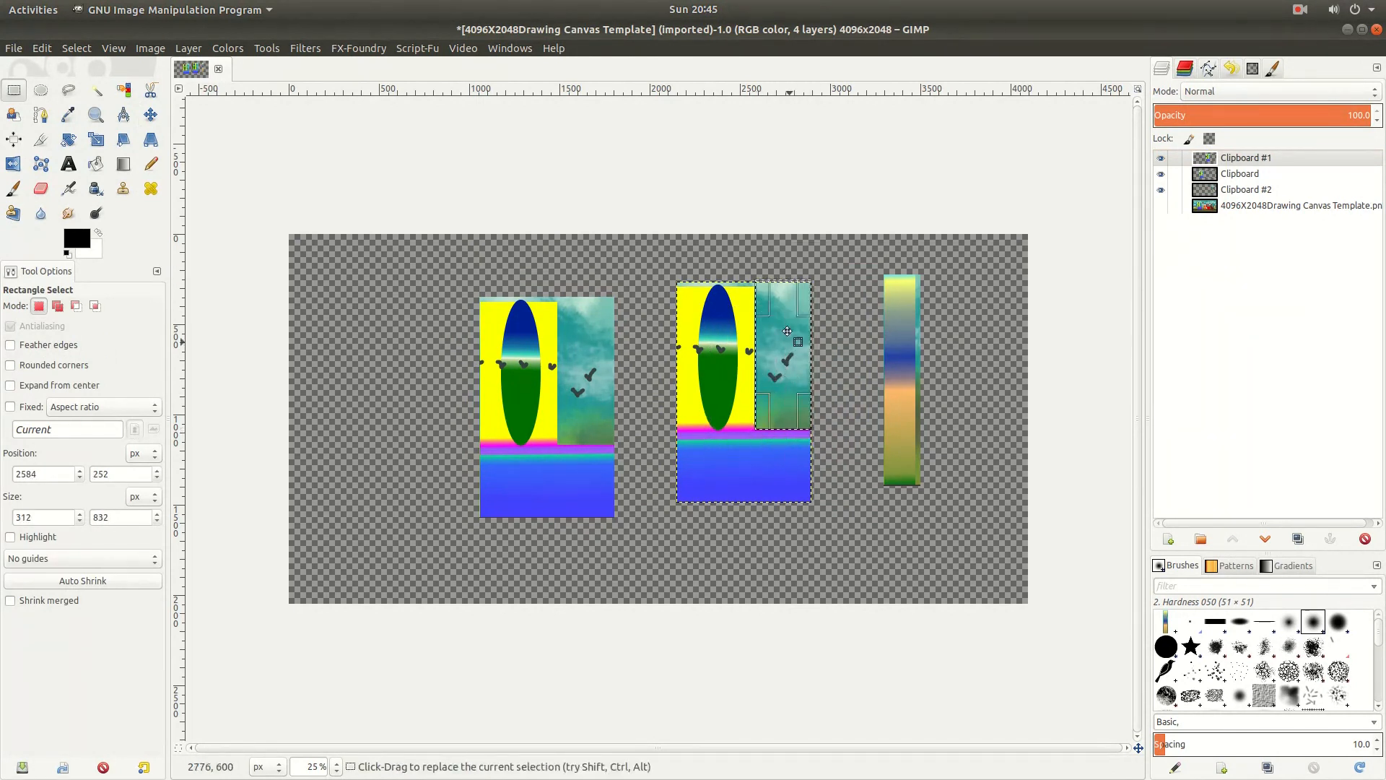
right_click(775, 323)
mouse_move(830, 344)
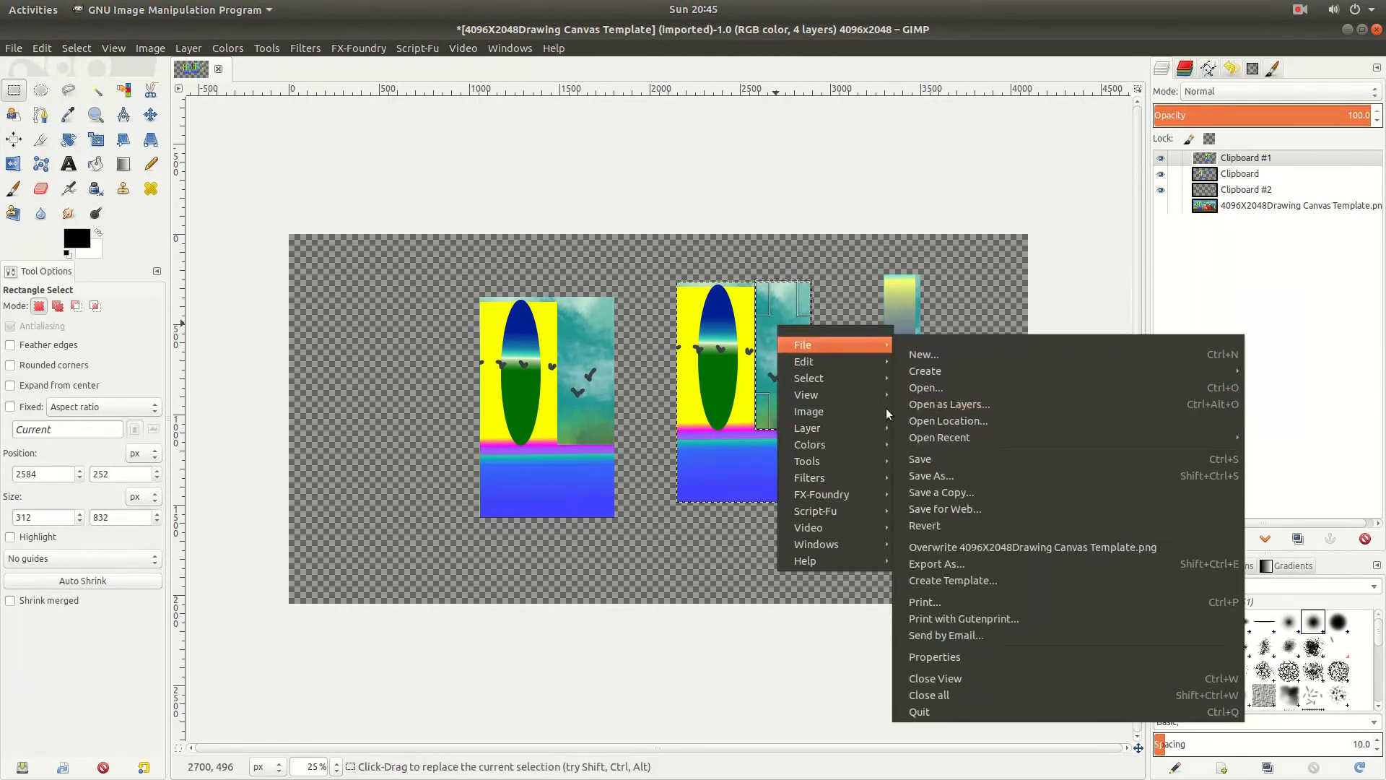
mouse_move(847, 431)
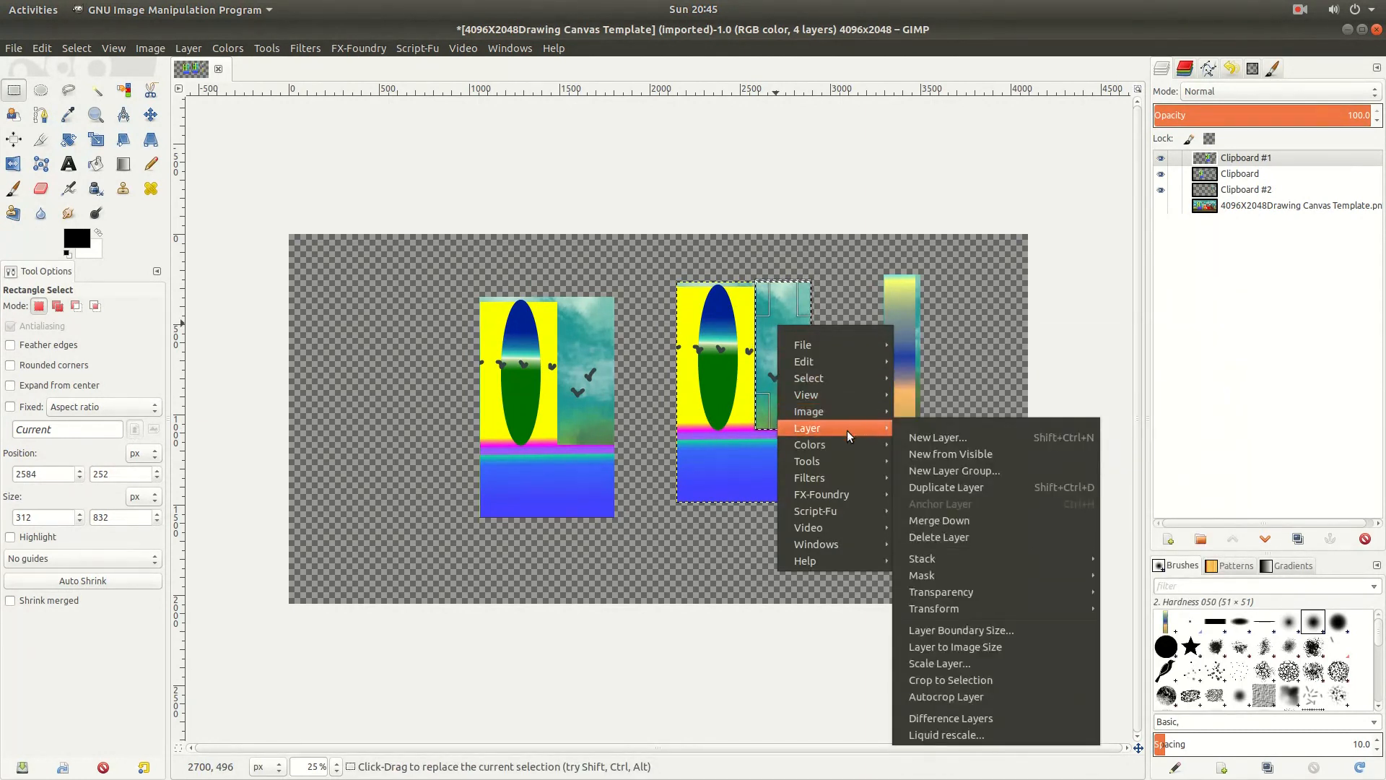
left_click(968, 683)
left_click(586, 321)
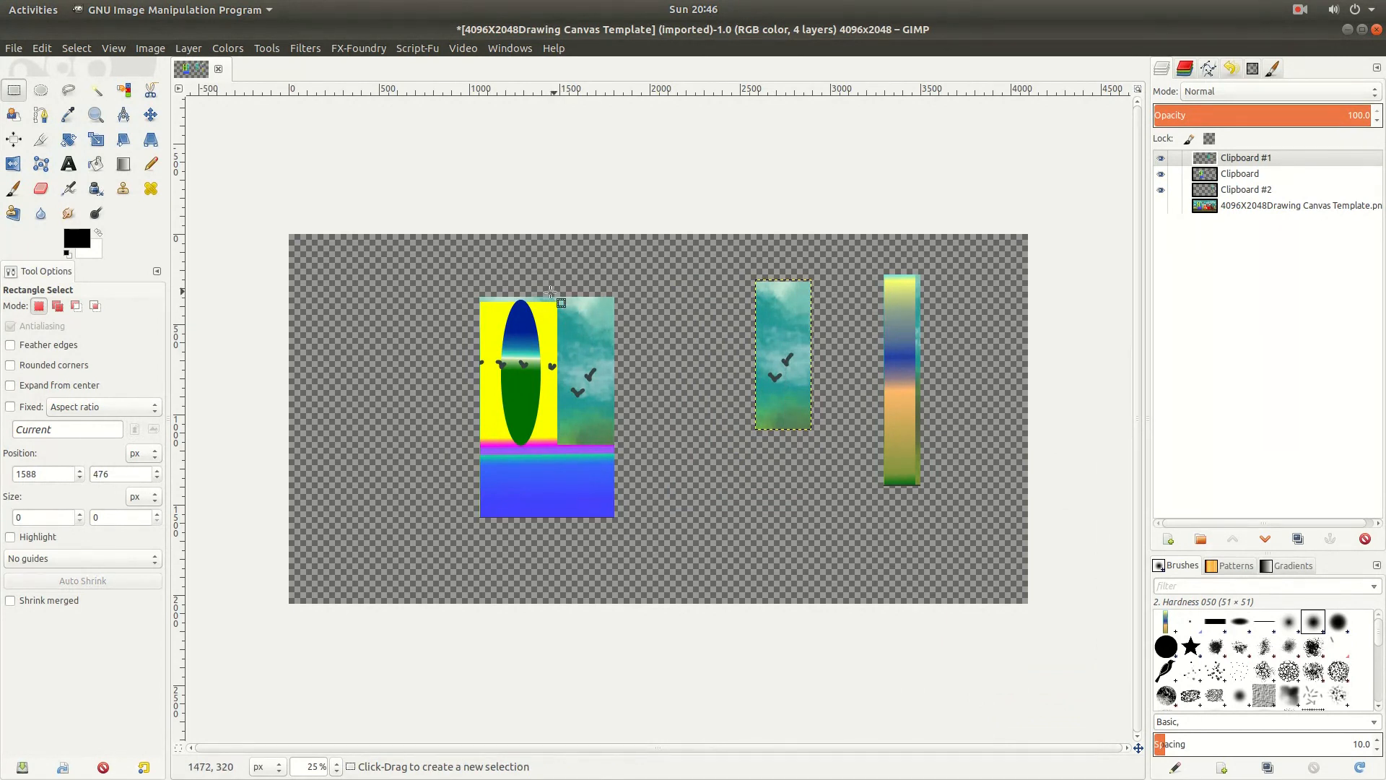
Step: Outline the yellow panel of the remaining building copy with a 448 x 1060 px rectangular selection and make the Clipboard layer active
left_click_drag(470, 298, 550, 489)
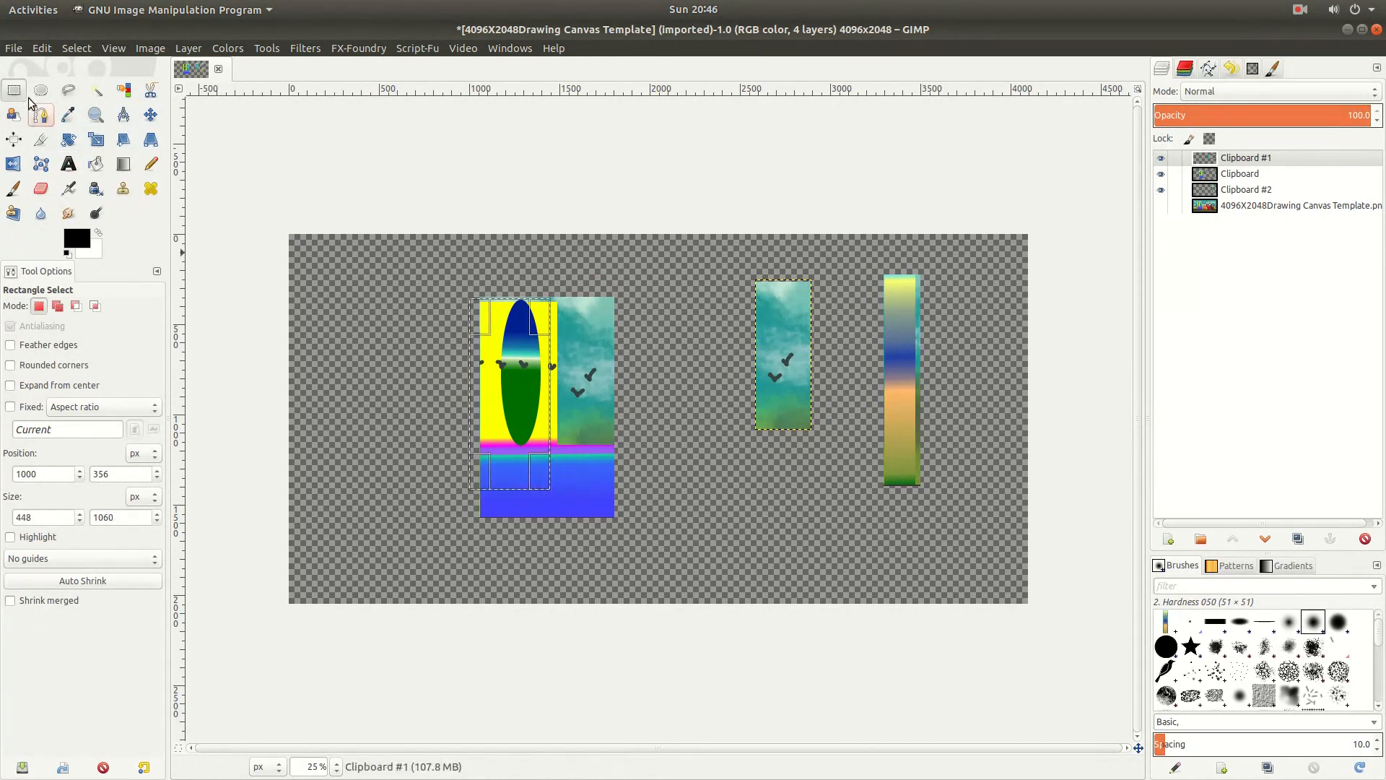
left_click(150, 114)
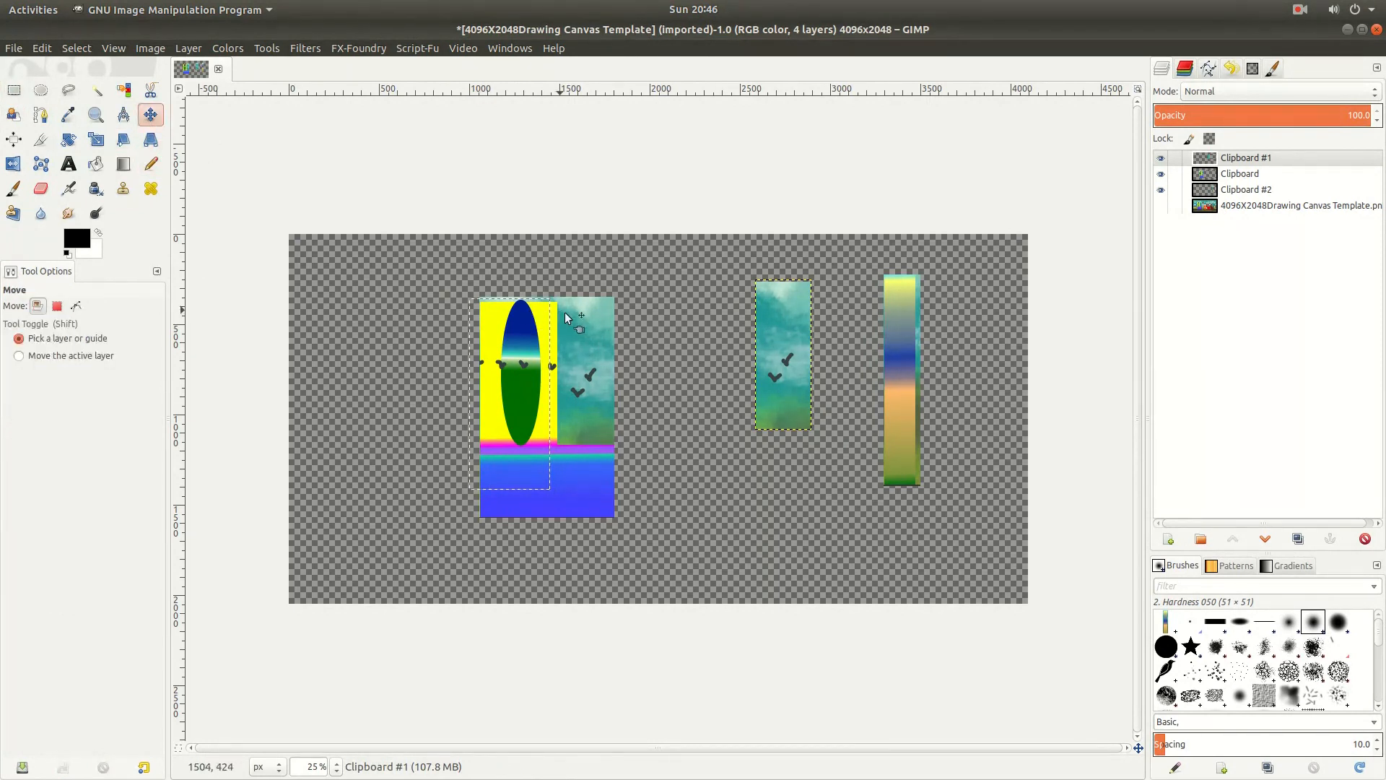
left_click(570, 323)
left_click(570, 325)
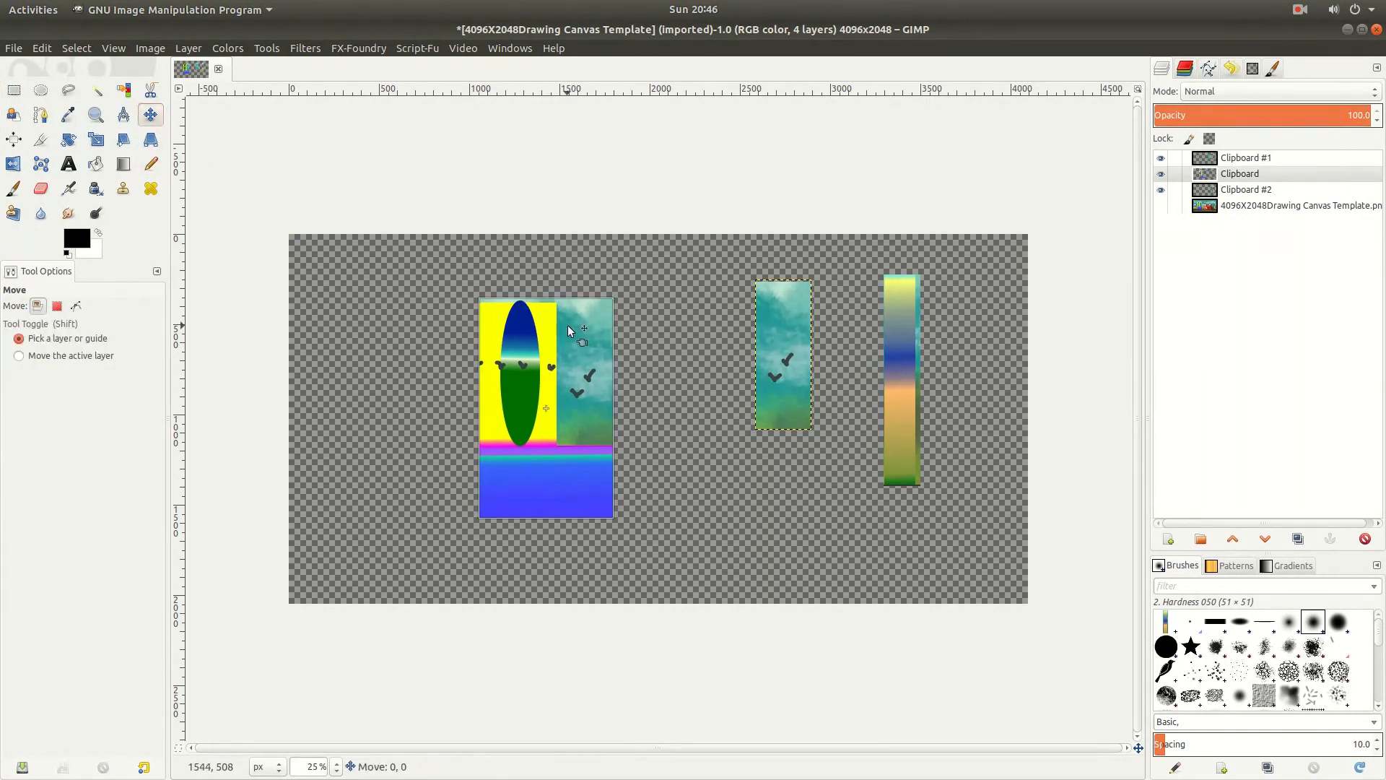
left_click(1263, 174)
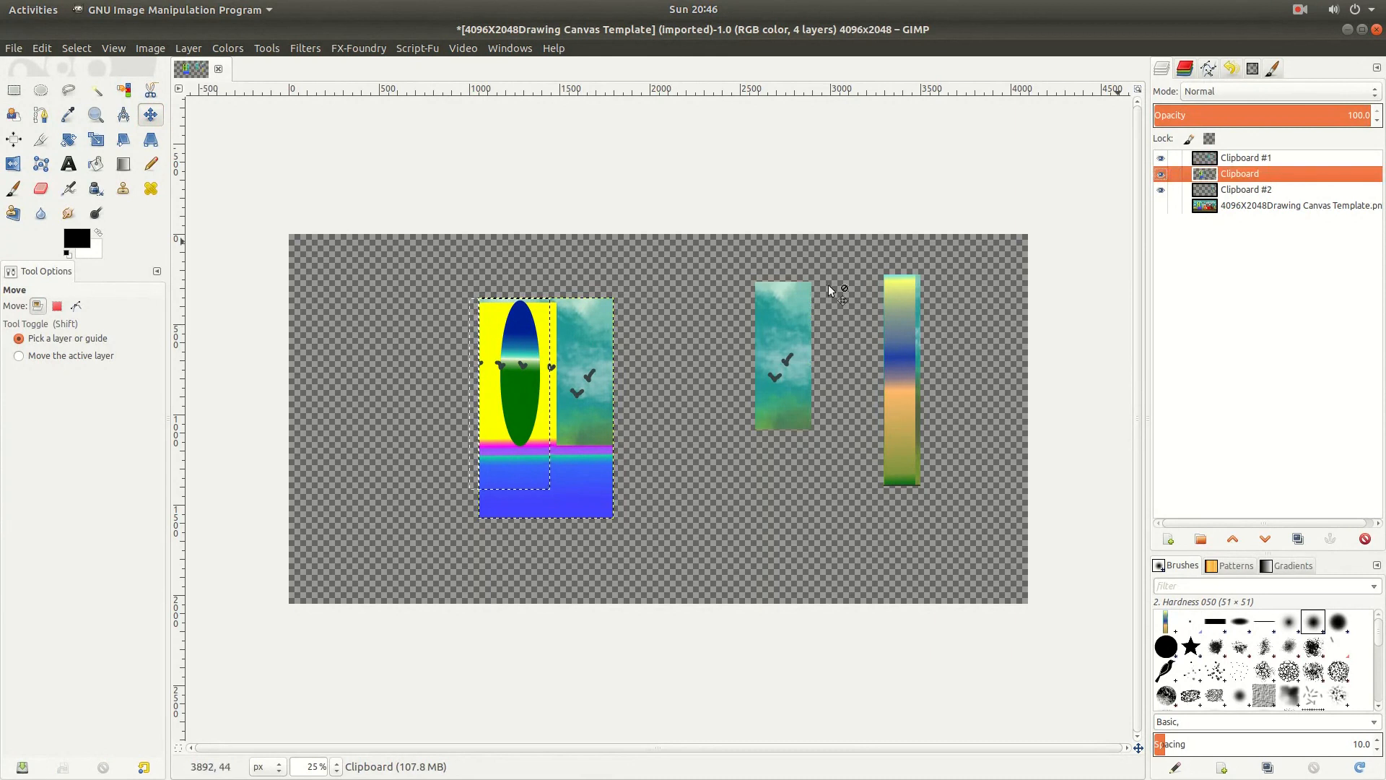
Step: Select a 452 x 840 px rectangle around the yellow panel with the oval and crop the Clipboard layer to it
left_click(13, 92)
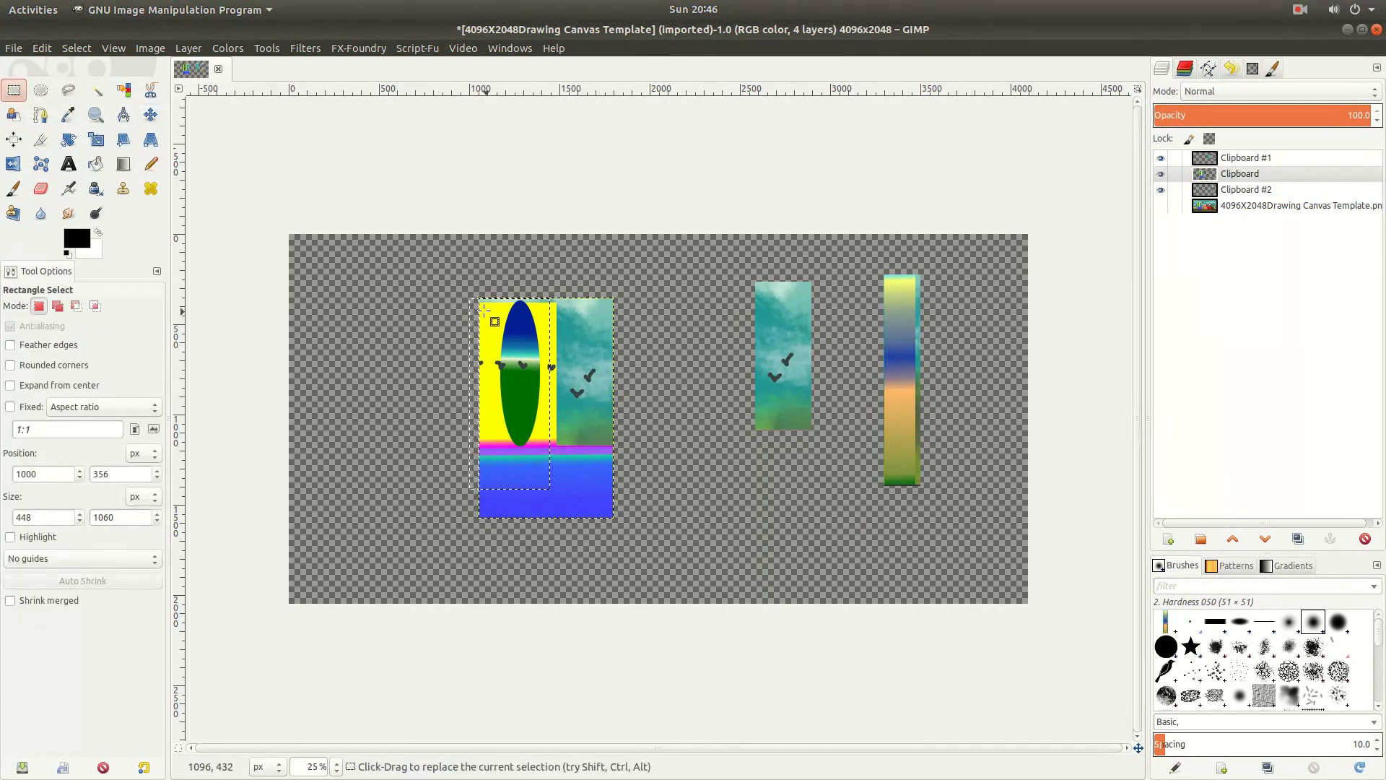
left_click_drag(485, 298, 559, 449)
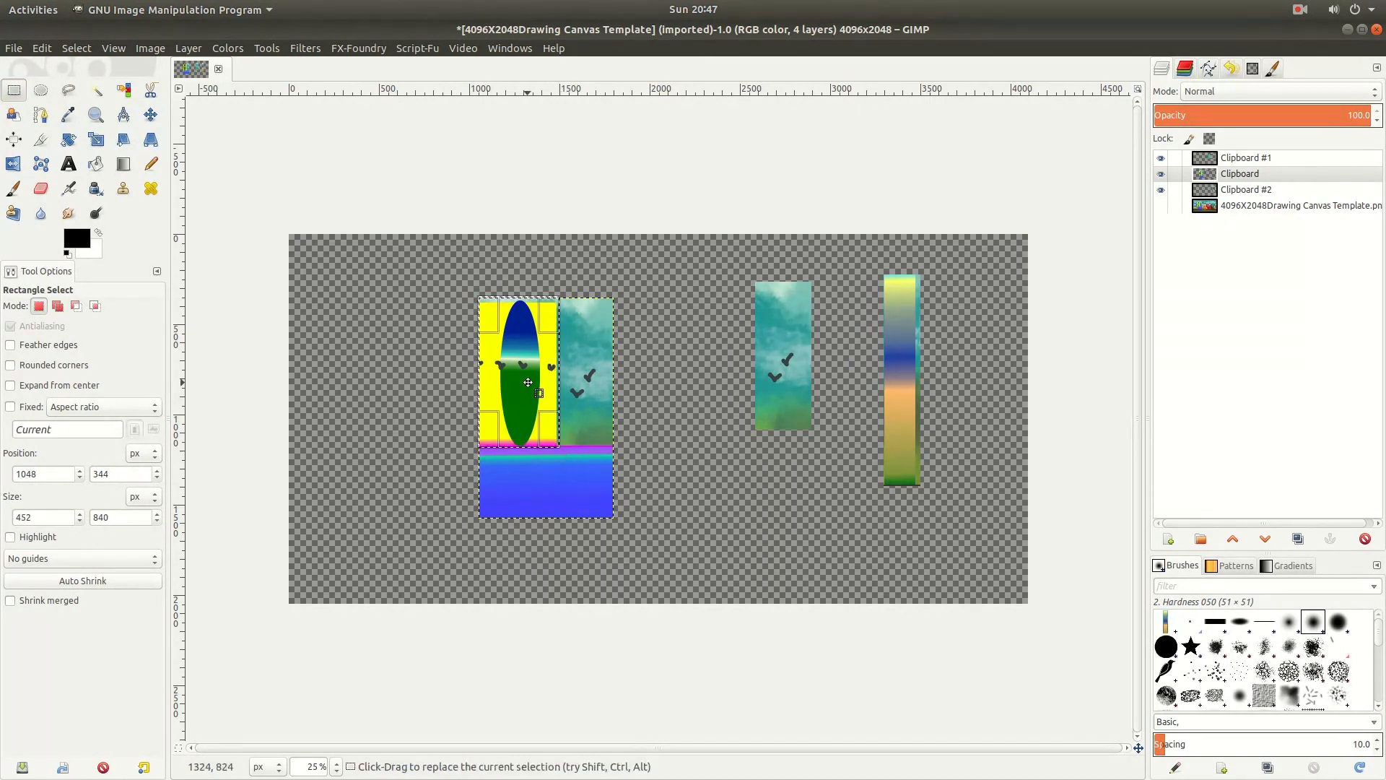
right_click(520, 353)
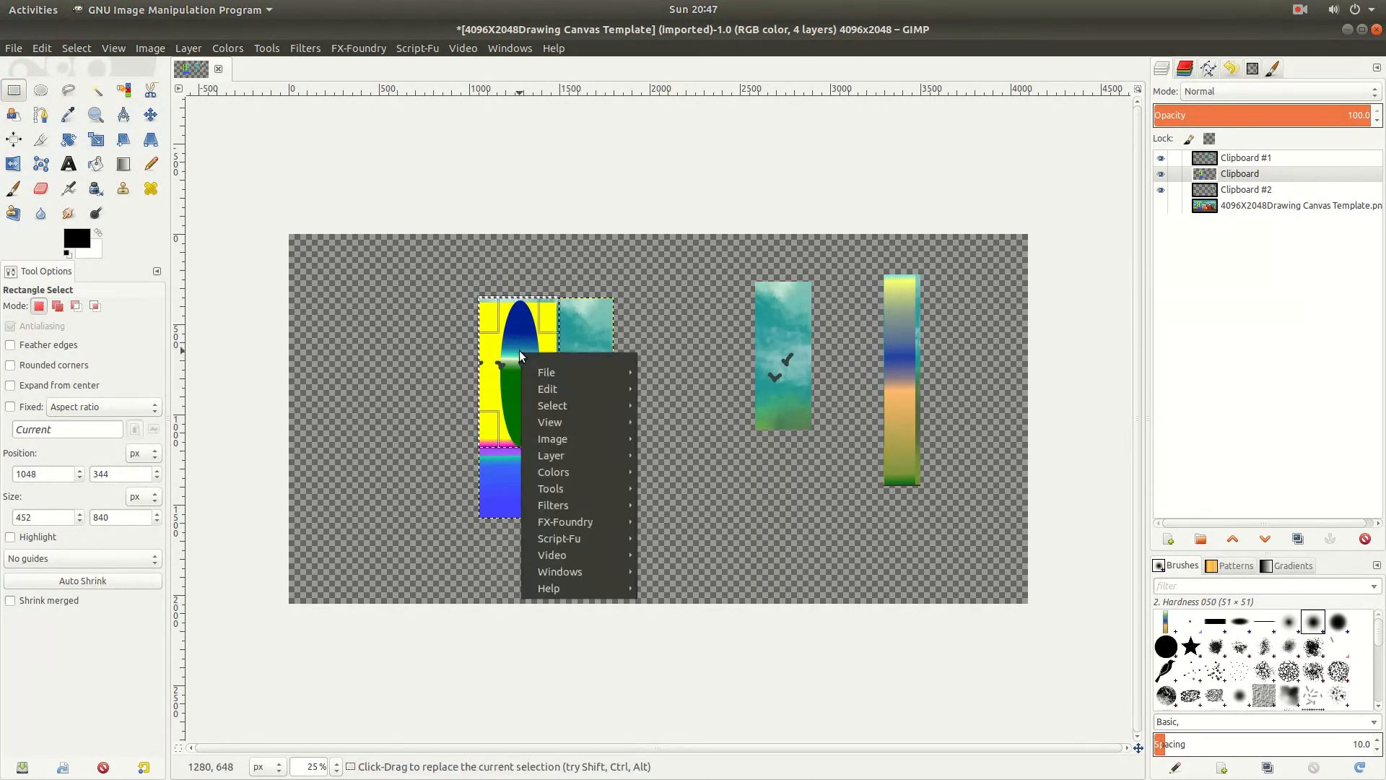
mouse_move(569, 440)
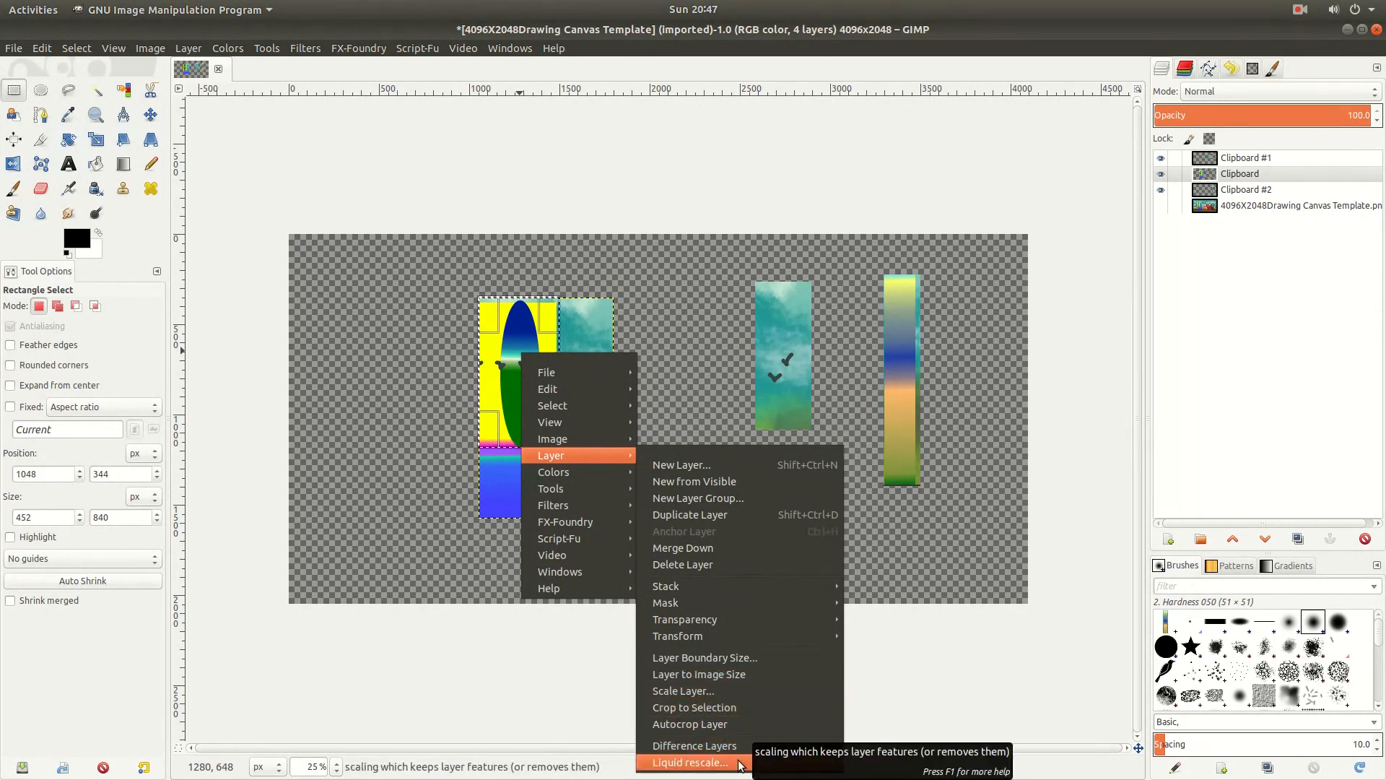
left_click(709, 712)
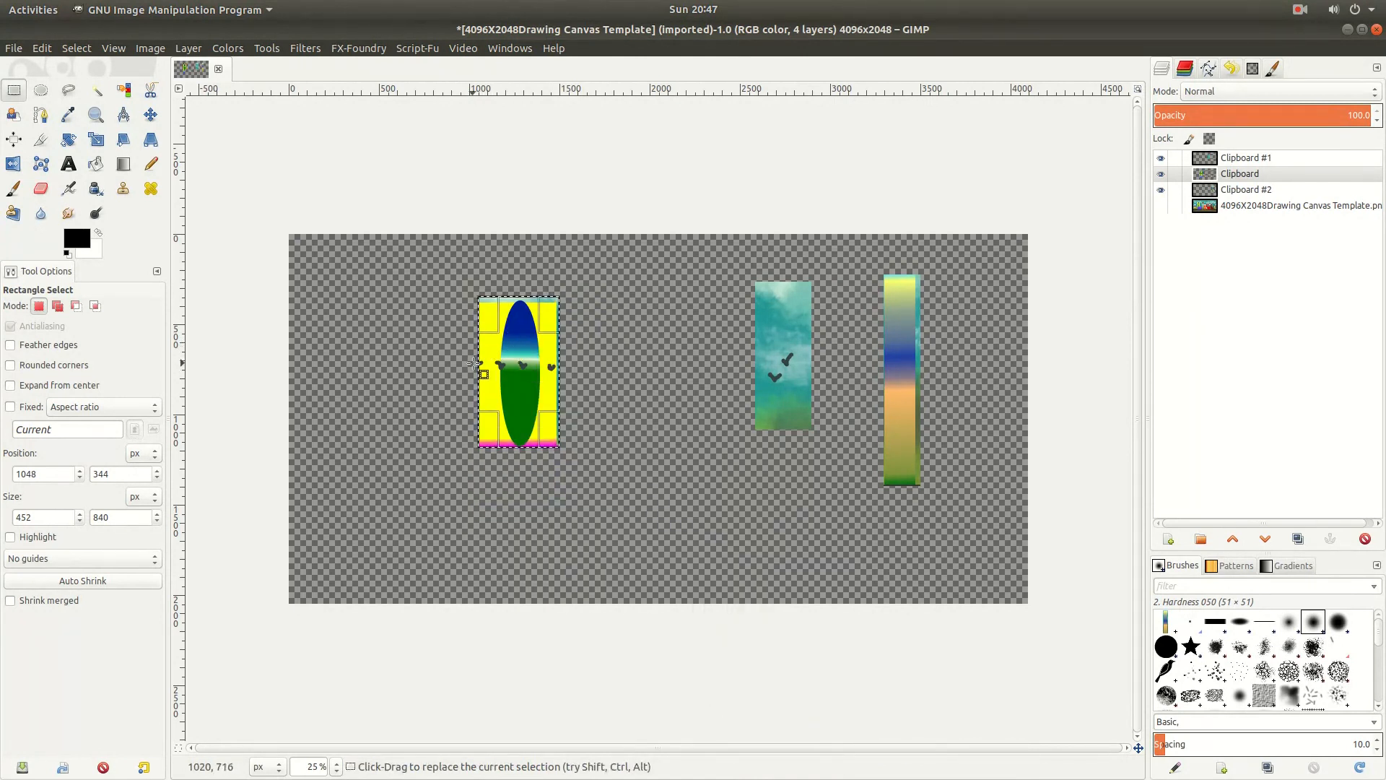
Step: Make the Clipboard #2 pillar layer active and look through the image commands for the guide options
left_click(1262, 192)
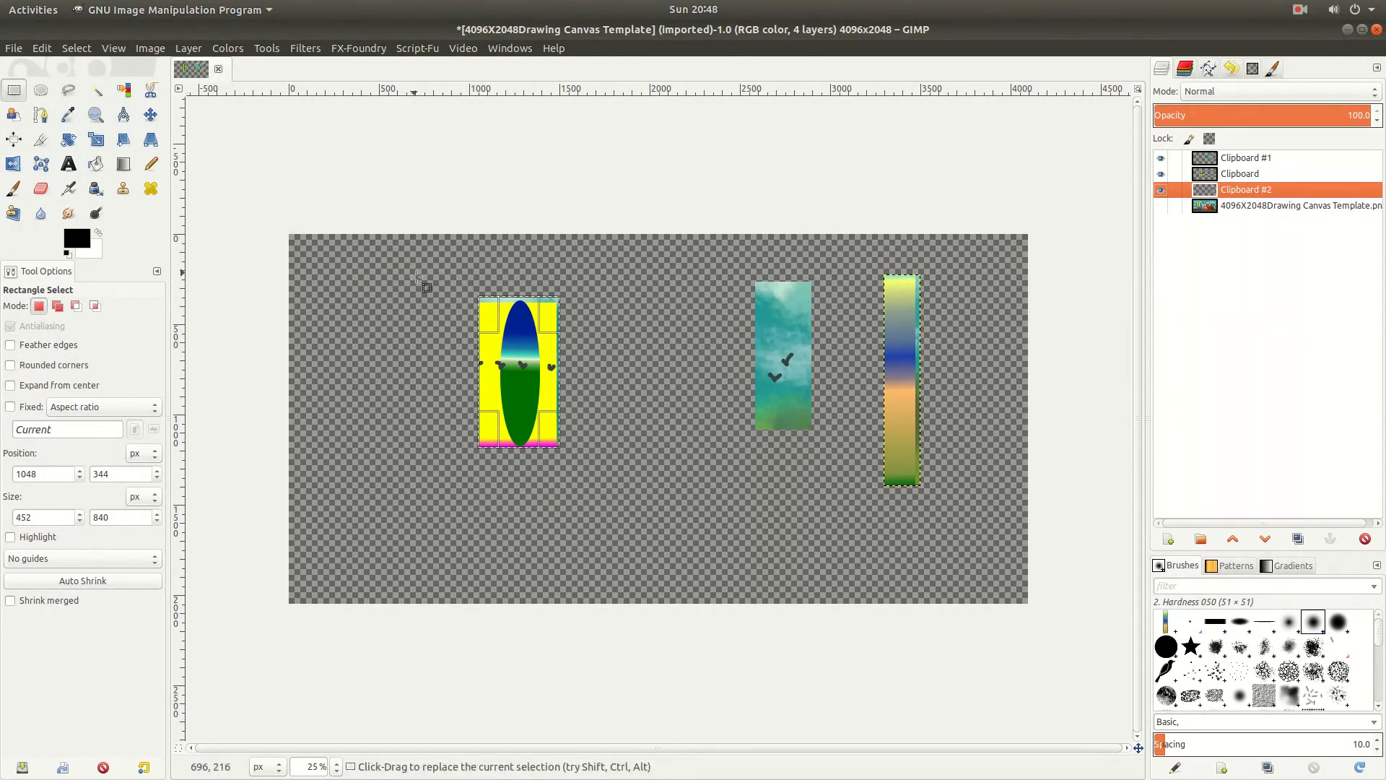
right_click(378, 273)
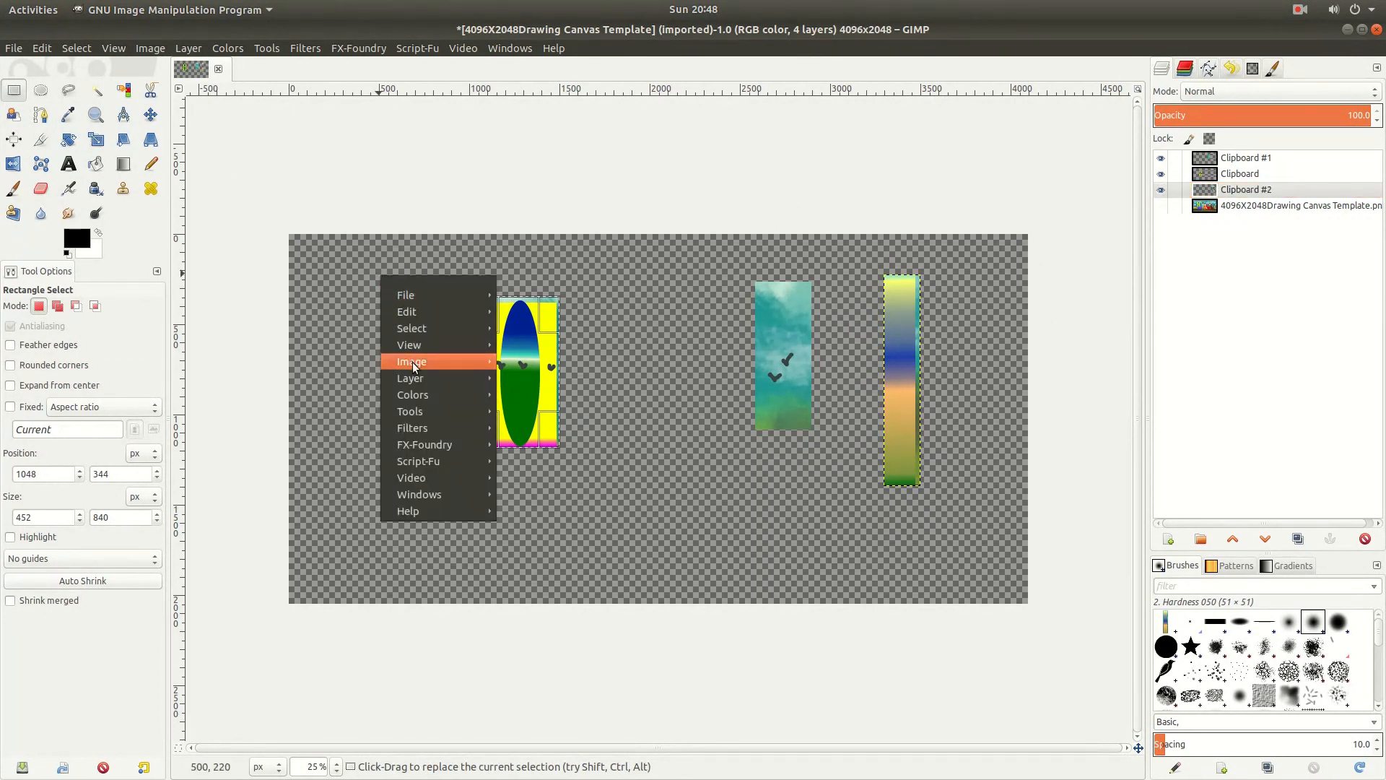
mouse_move(433, 362)
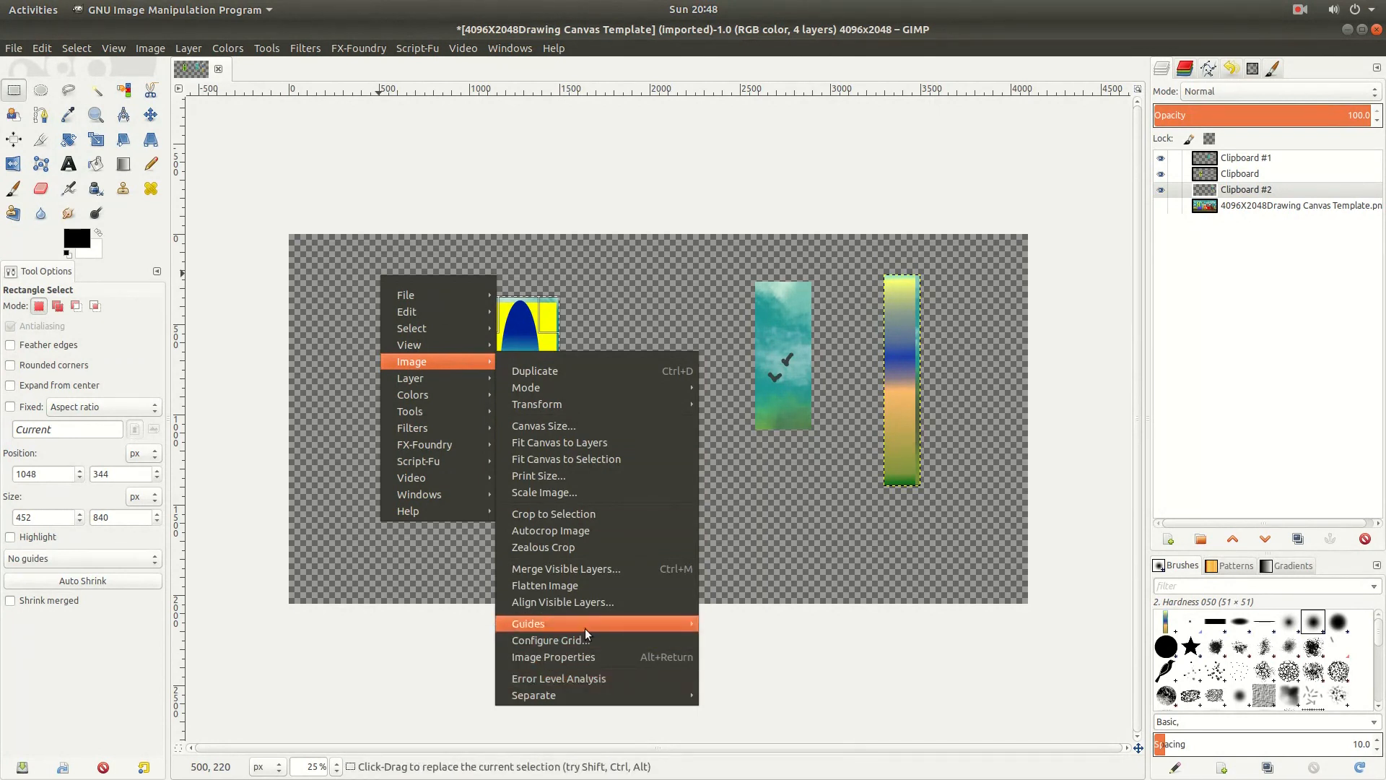
mouse_move(592, 623)
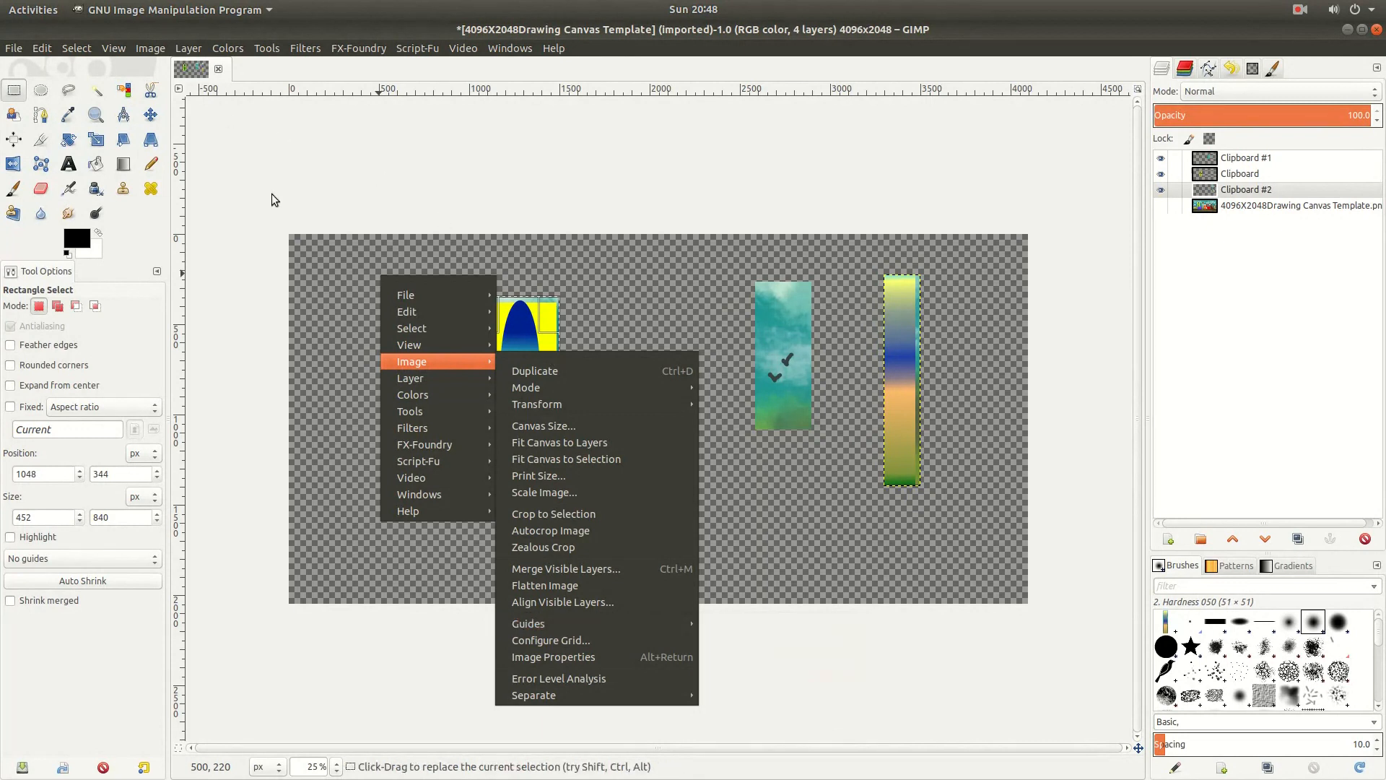
left_click(8, 96)
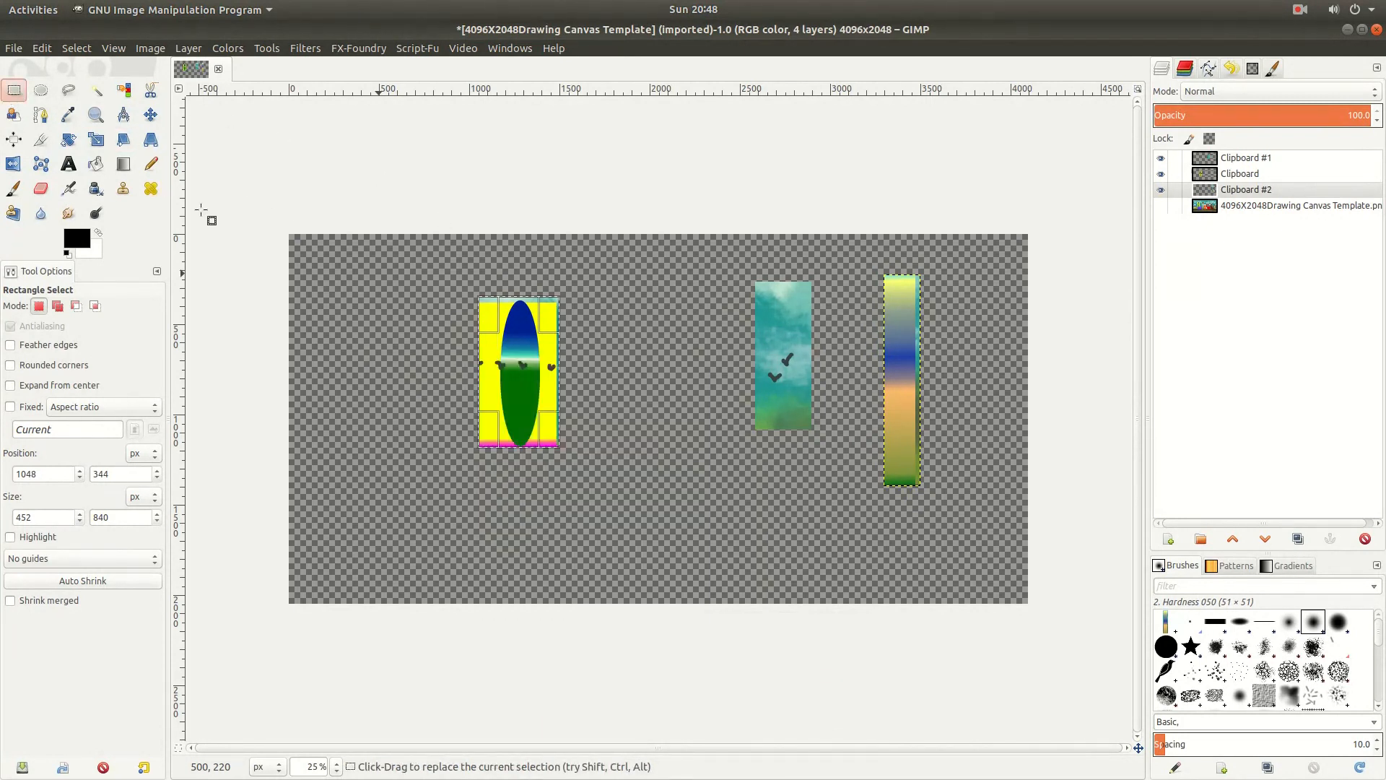
Step: Select the whole canvas with a 4712 x 2736 px rectangle extending past its edges and create new guides from the selection
left_click_drag(253, 207, 1066, 637)
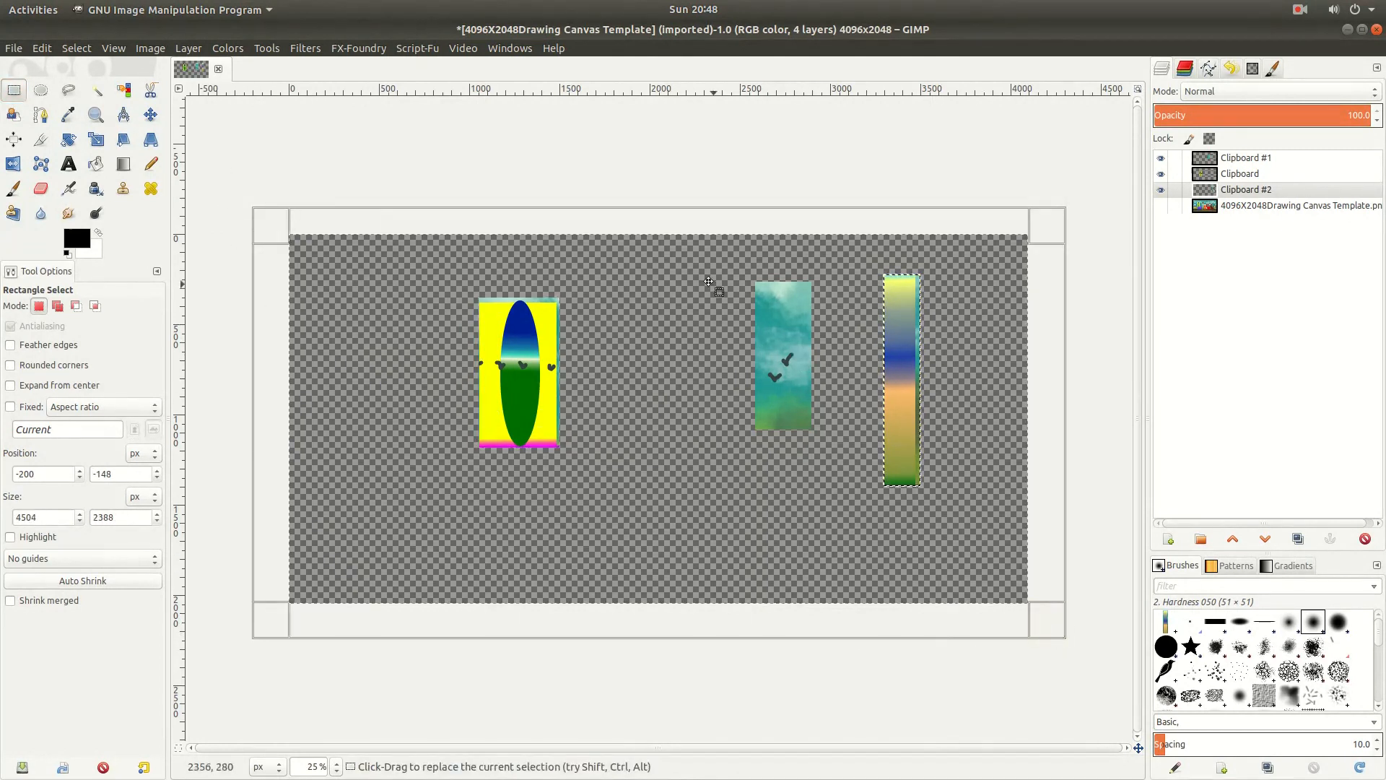
left_click(685, 274)
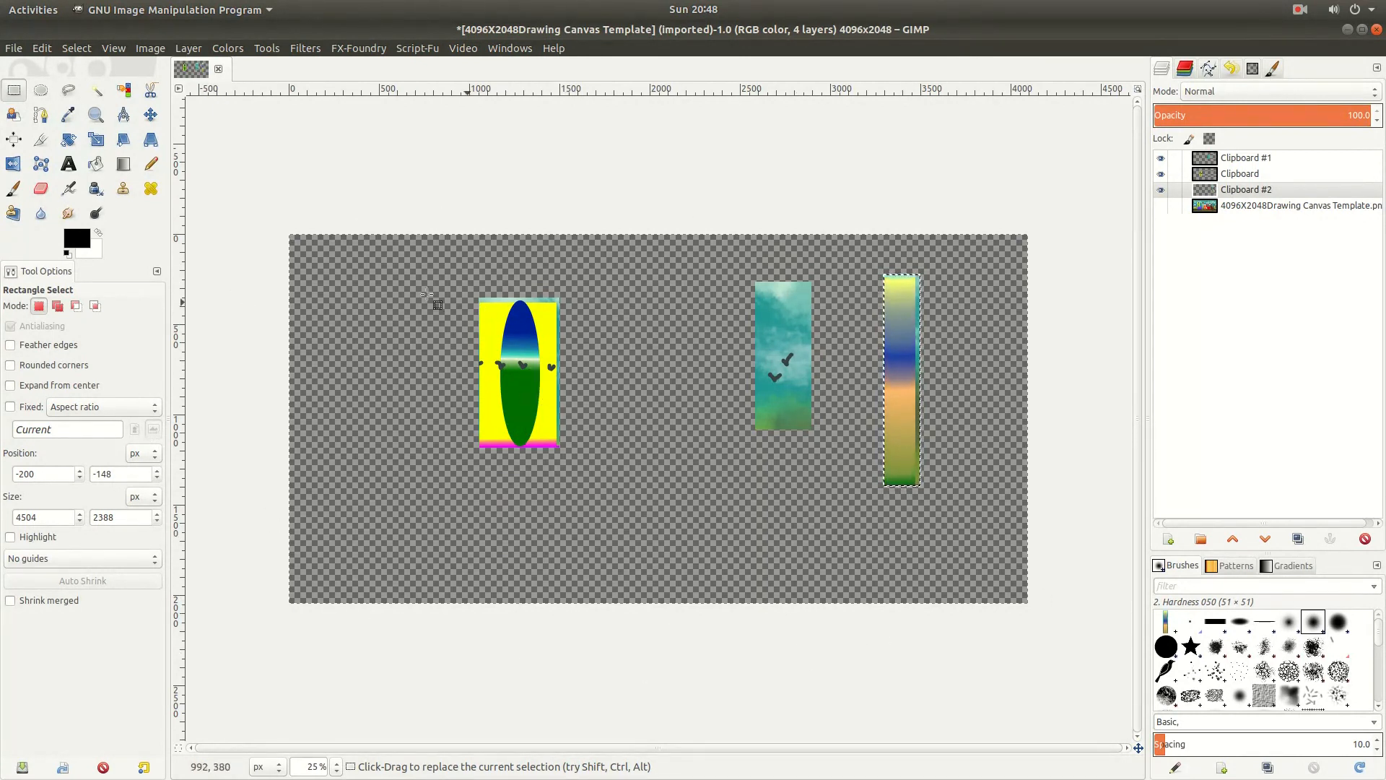
left_click_drag(247, 192, 1097, 686)
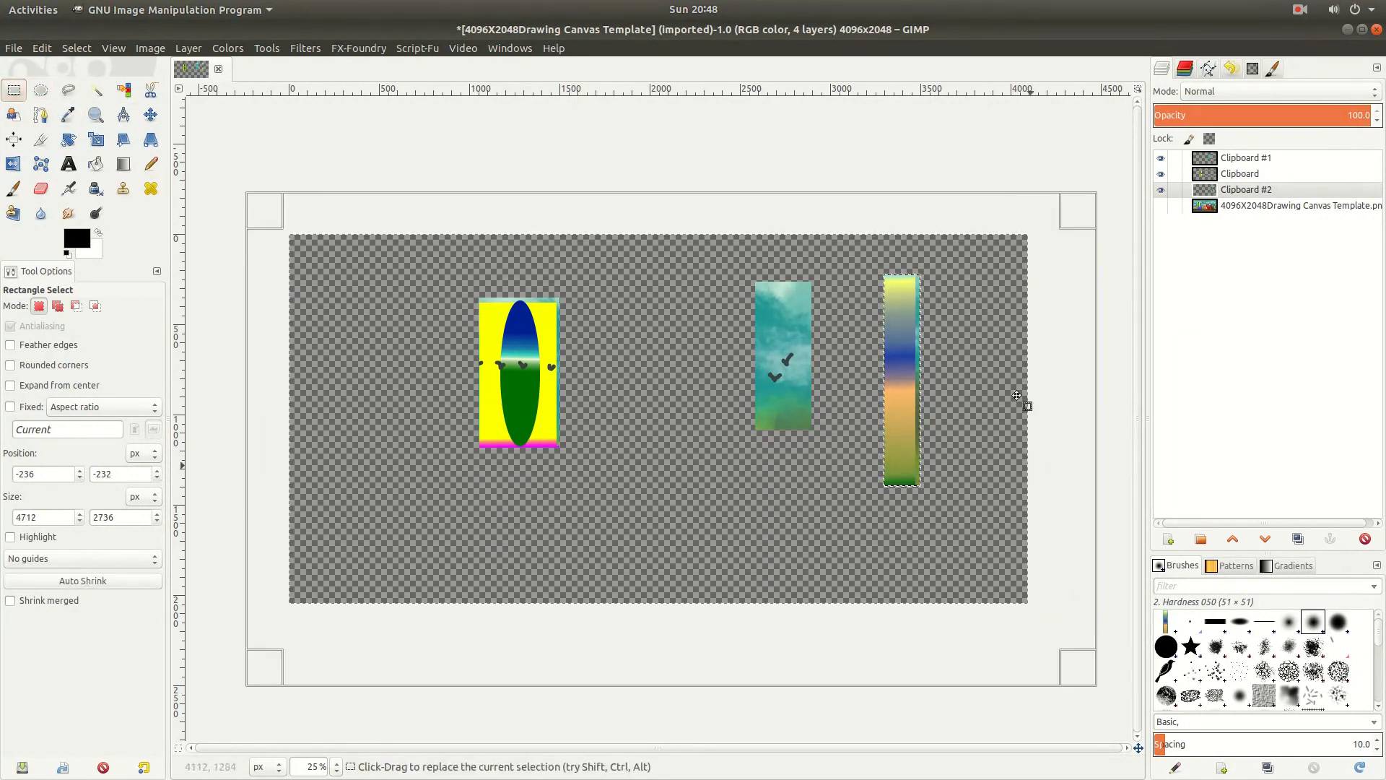
left_click(984, 299)
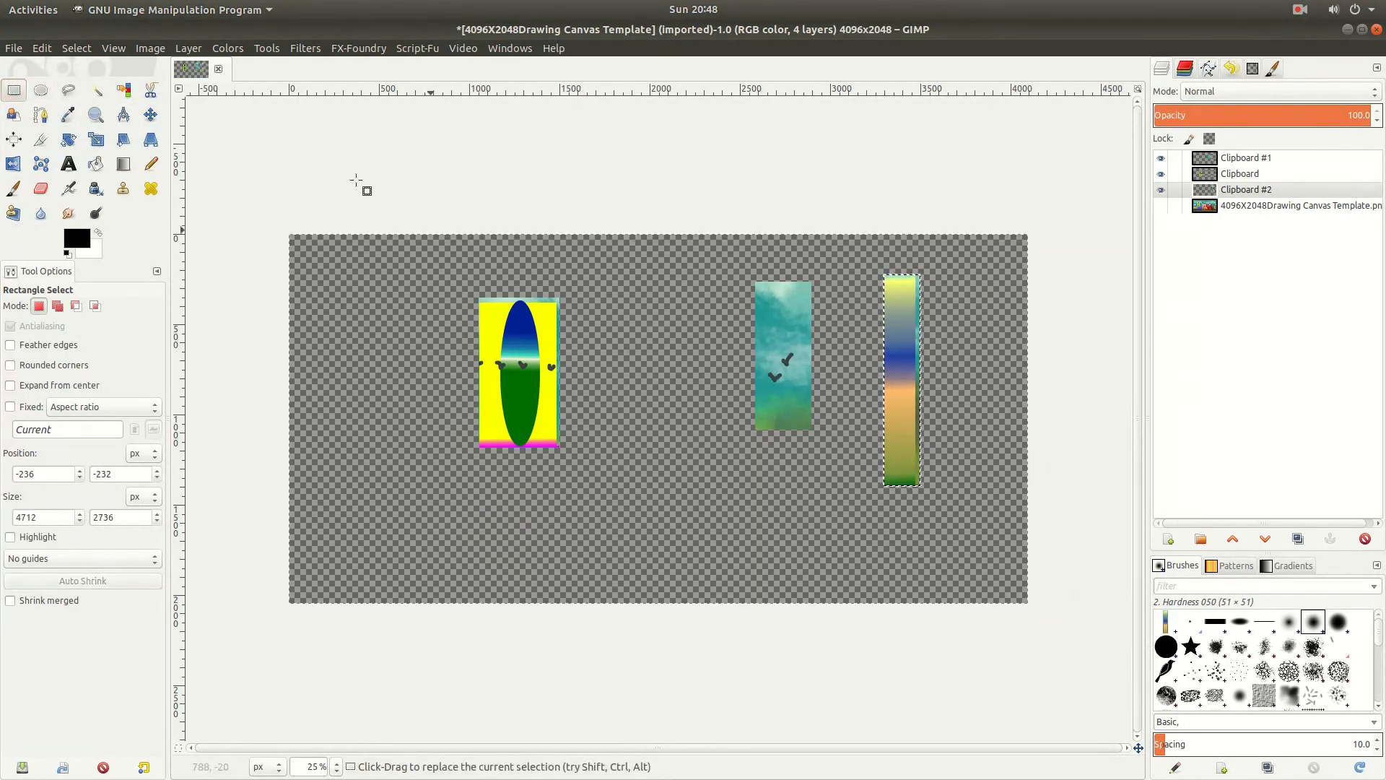
right_click(387, 260)
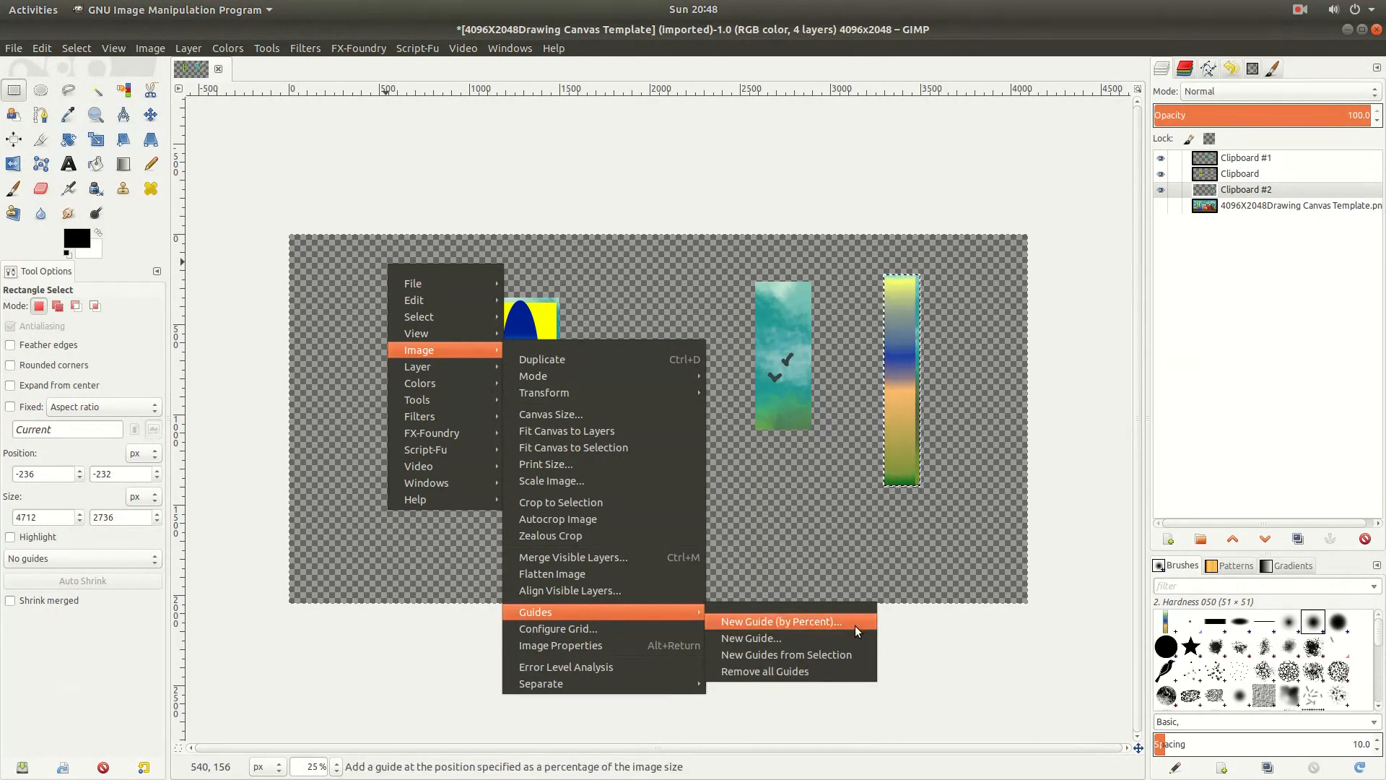
left_click(812, 658)
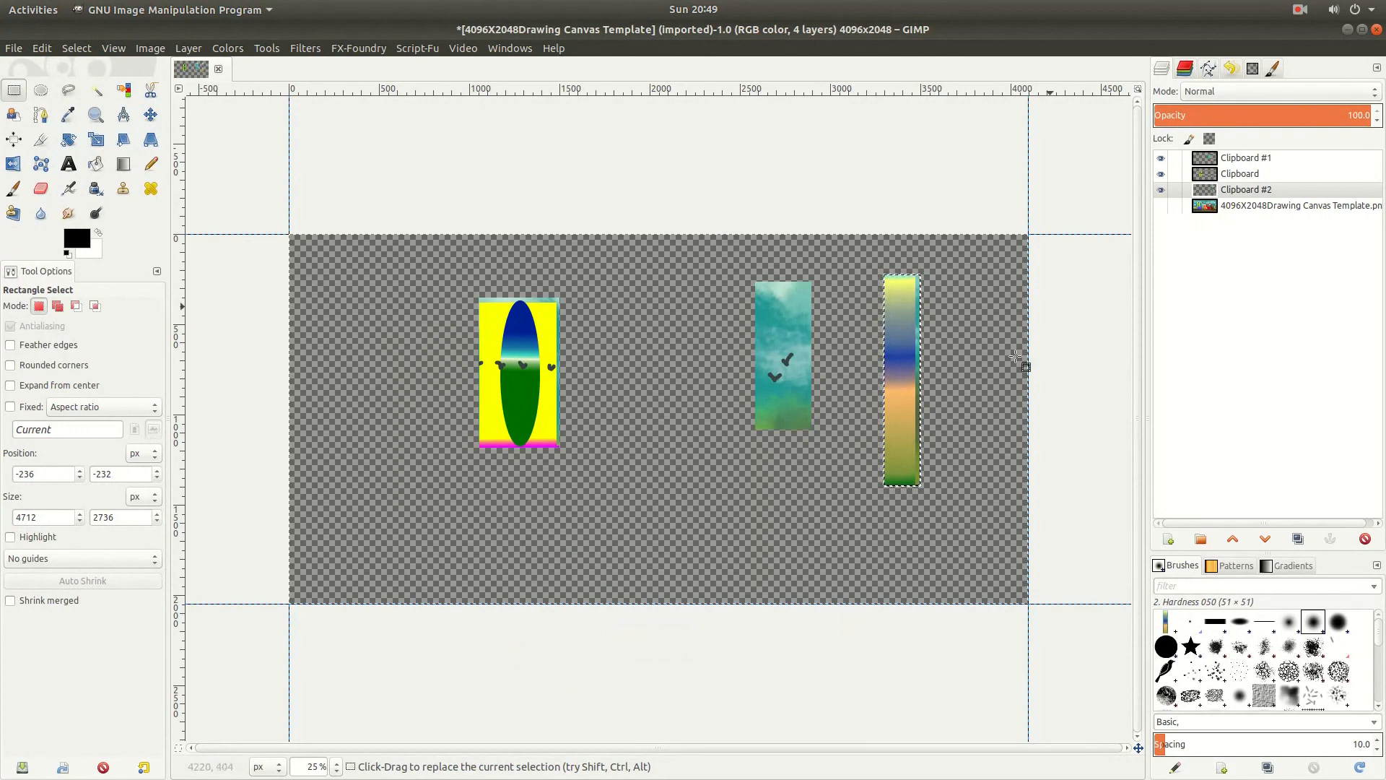
Step: Clear the rectangular selection around the yellow oval panel and pick the panel with the Move tool
key("m")
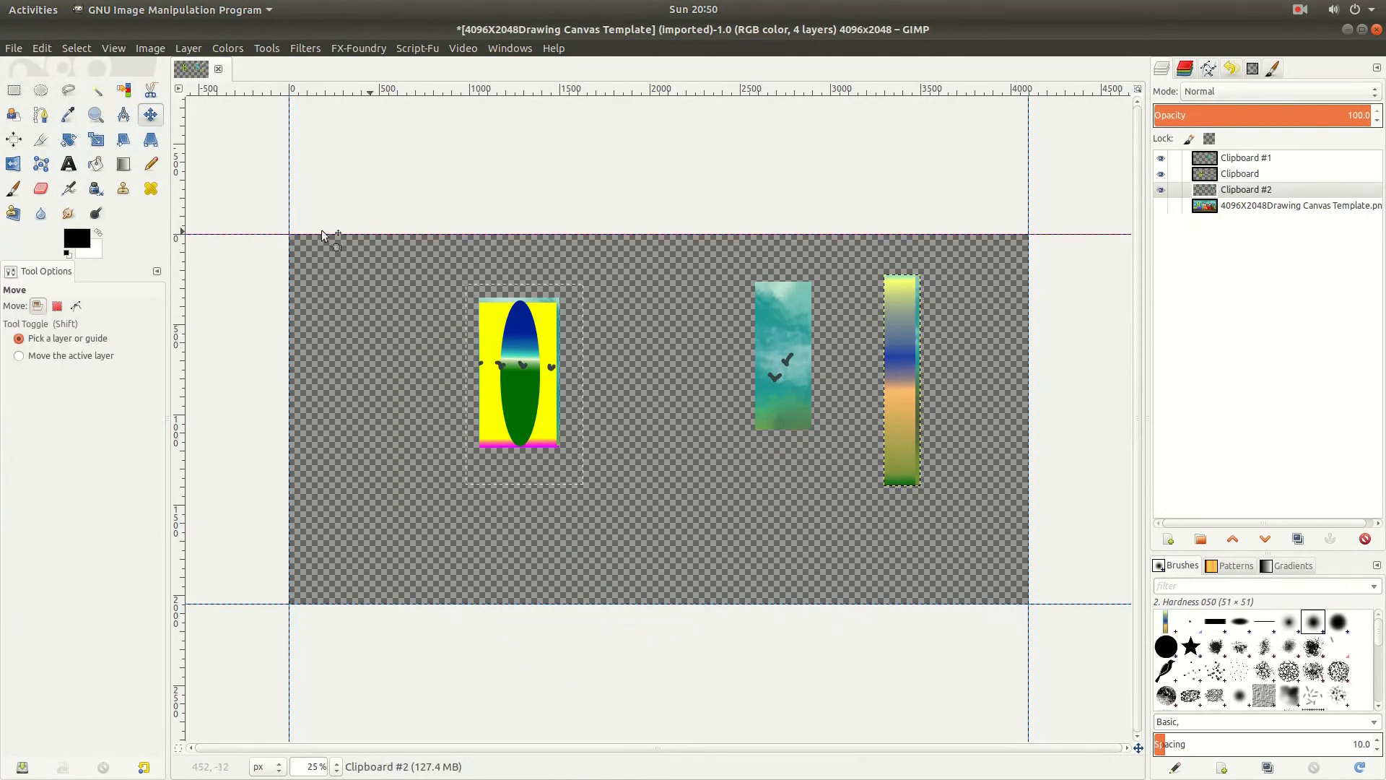
left_click(13, 89)
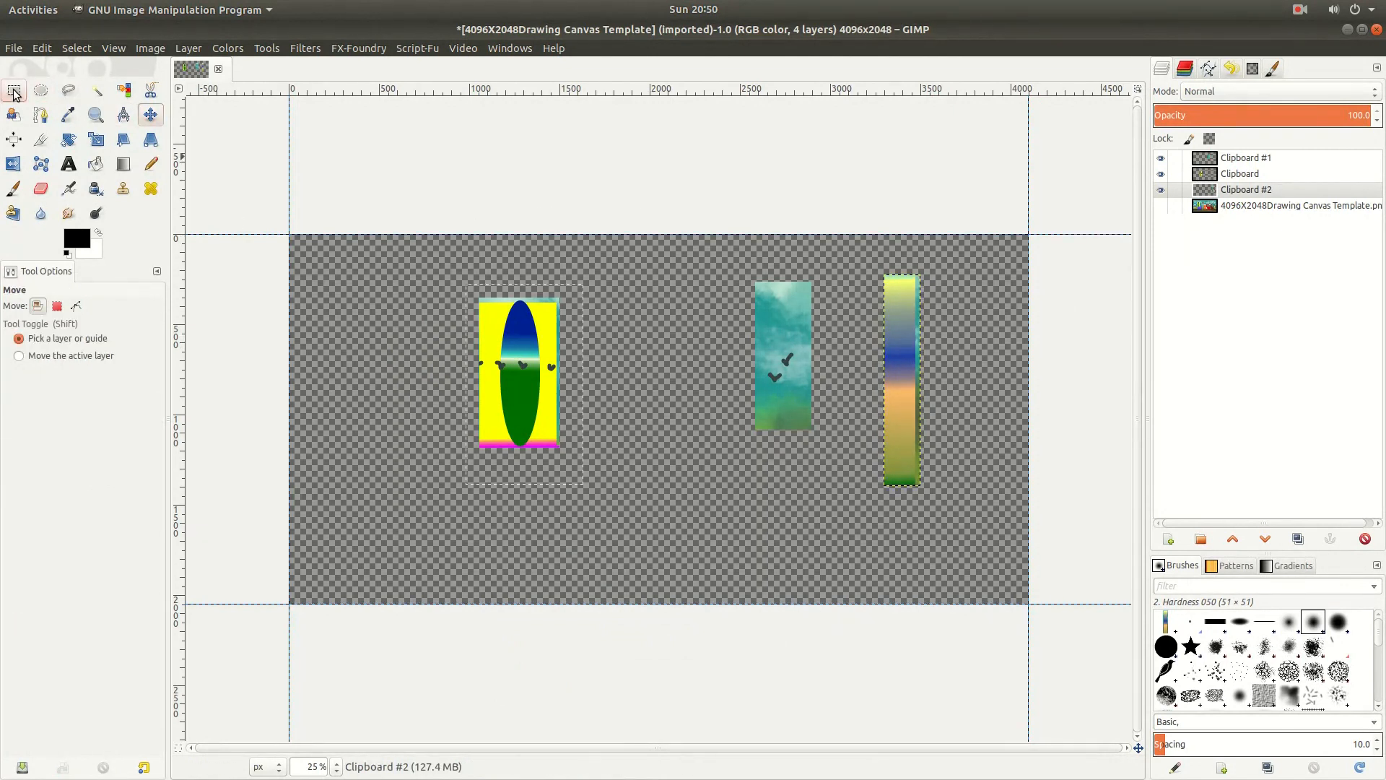
left_click(529, 263)
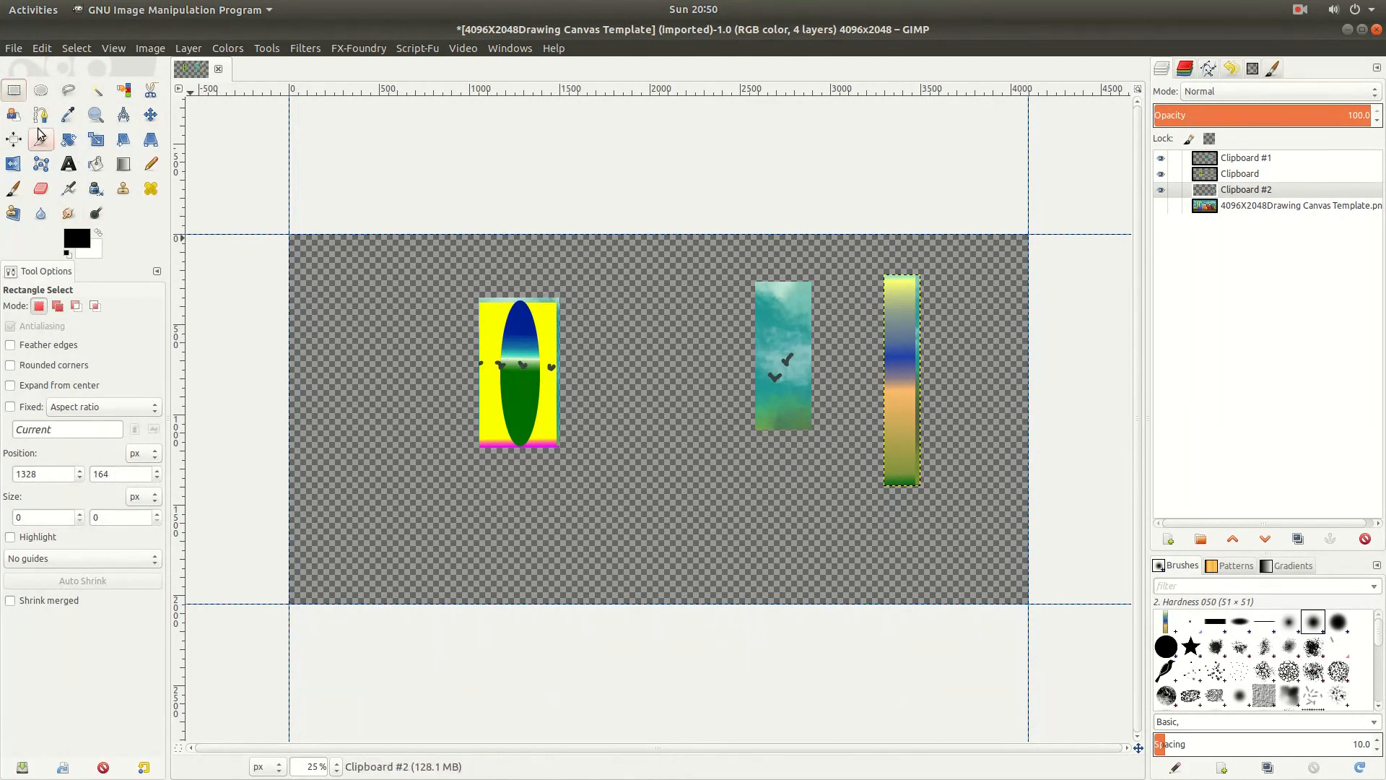
left_click(151, 117)
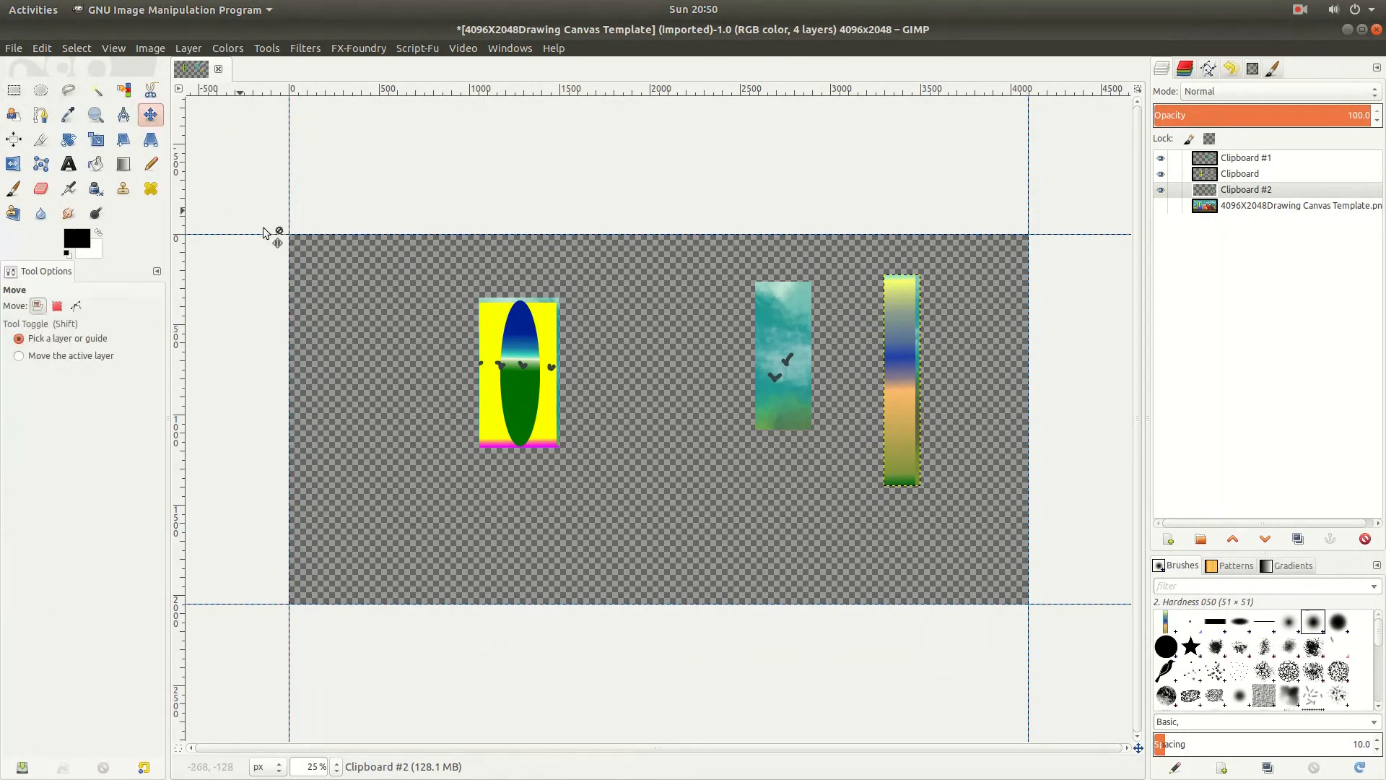
left_click(518, 343)
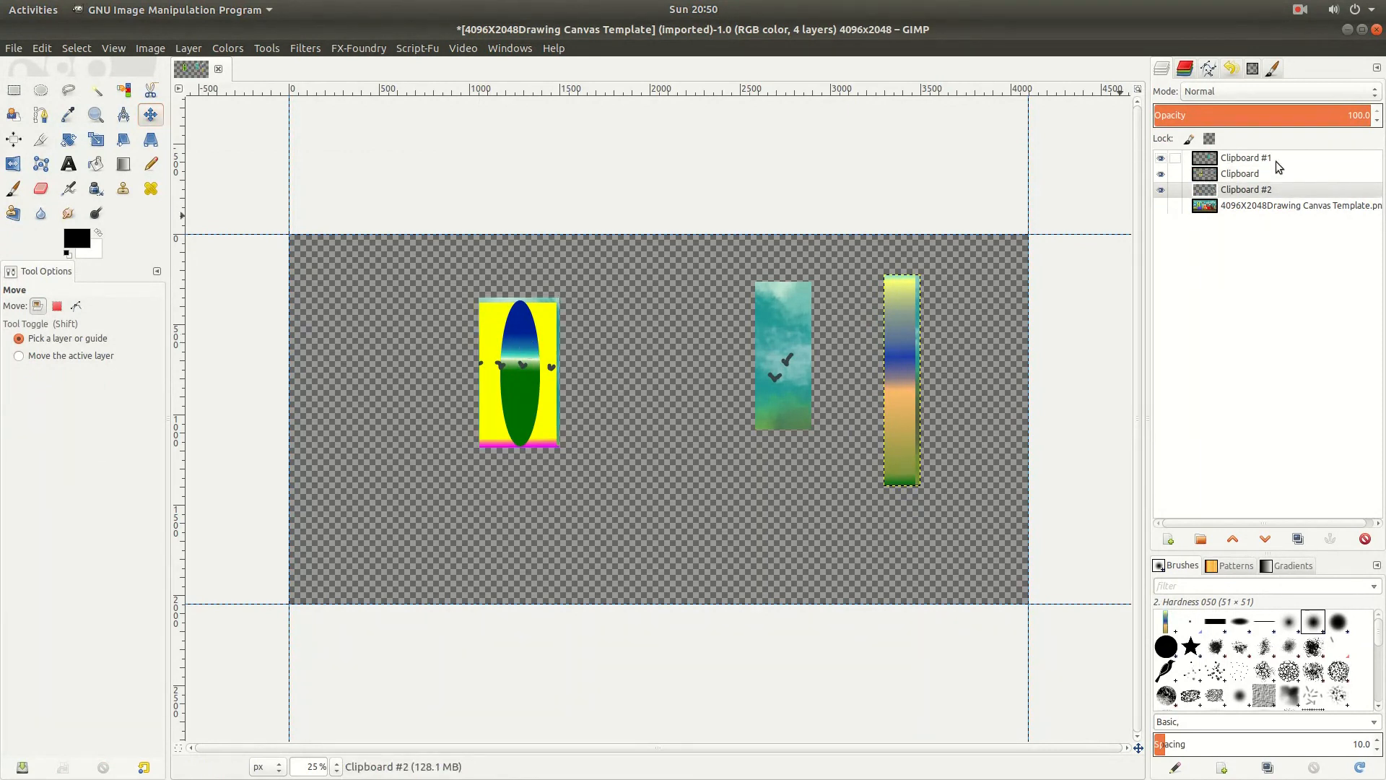
Step: Move the Clipboard layer's yellow panel into the canvas's upper-left corner and place a vertical guide along the panel's right edge
left_click(1260, 172)
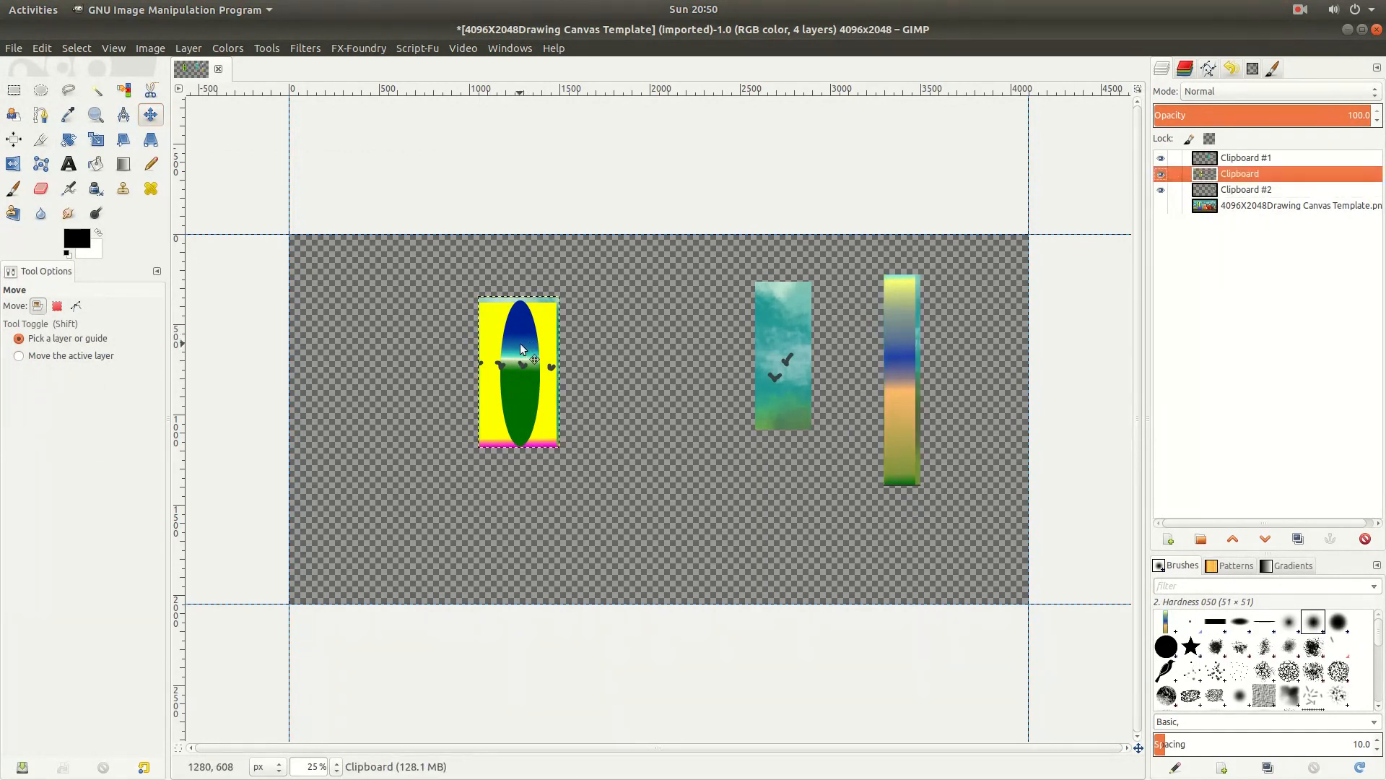
left_click_drag(519, 349, 334, 285)
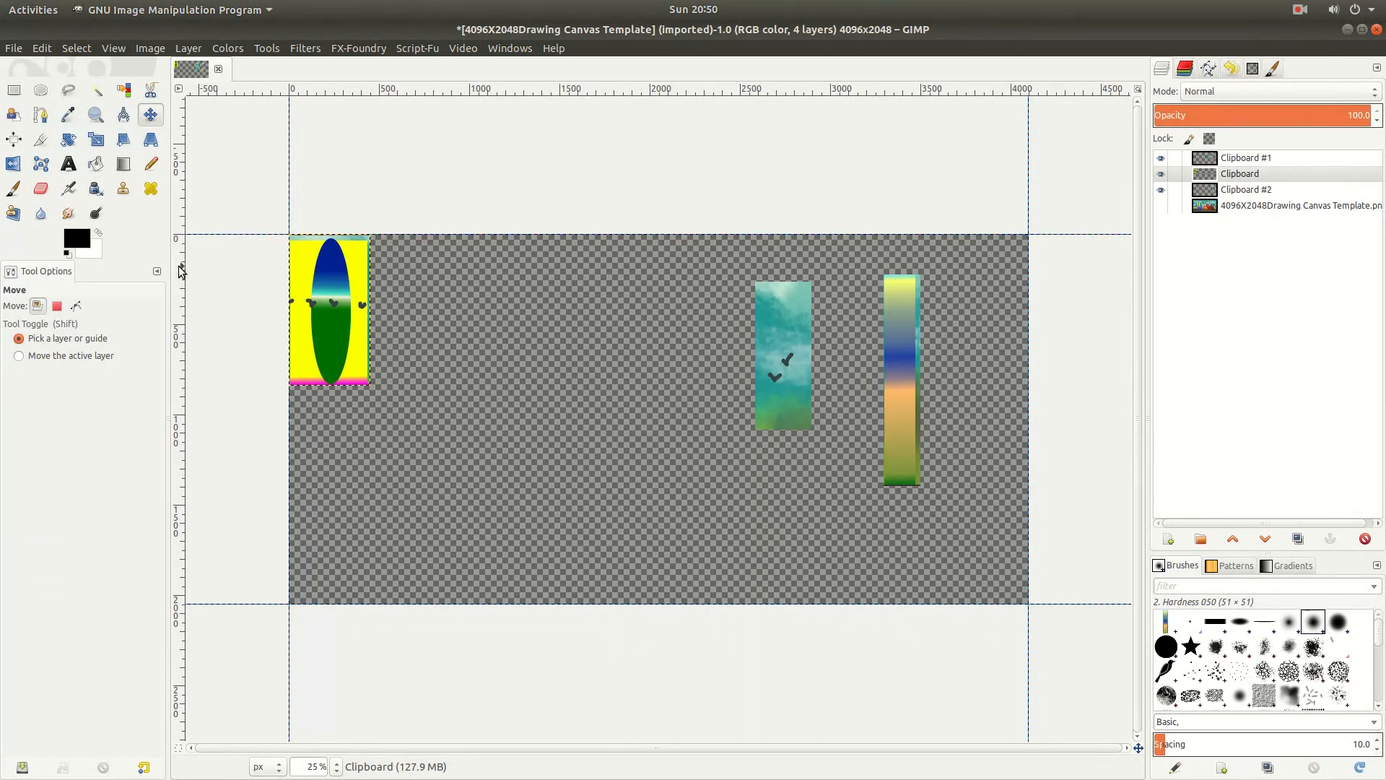
left_click_drag(181, 269, 380, 448)
left_click_drag(365, 425, 367, 379)
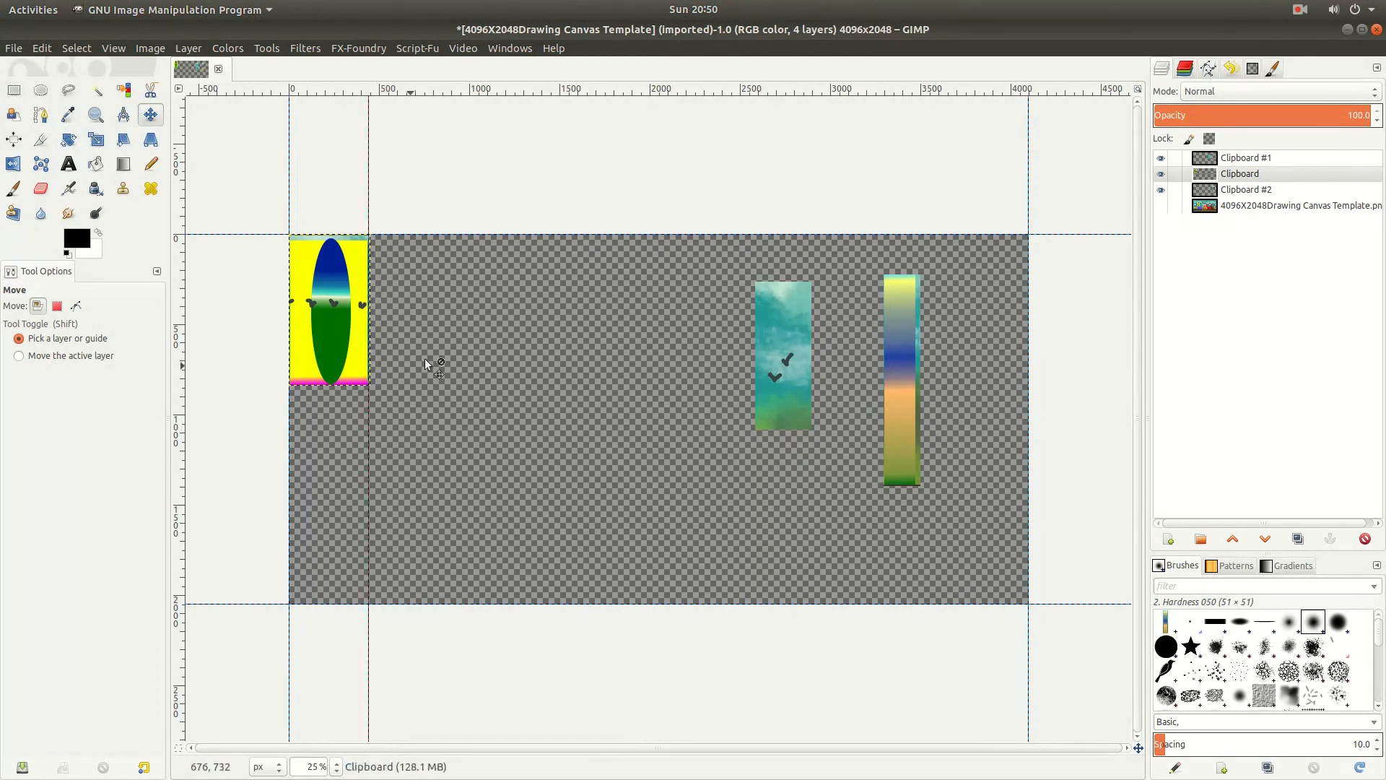
Step: Move the Clipboard #1 teal bird panel against the guide directly to the right of the yellow panel, along the canvas's top edge
left_click(780, 335)
left_click(1262, 158)
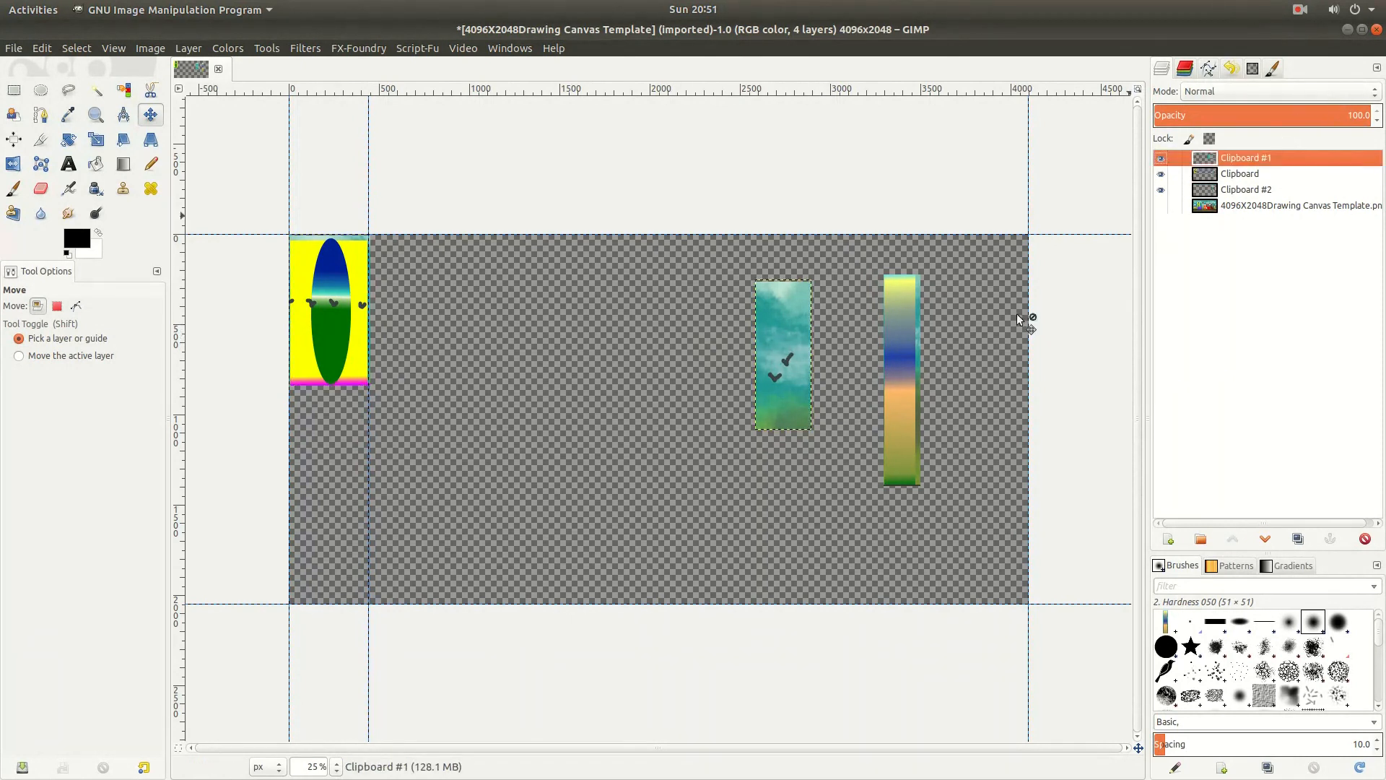
left_click_drag(778, 329, 390, 280)
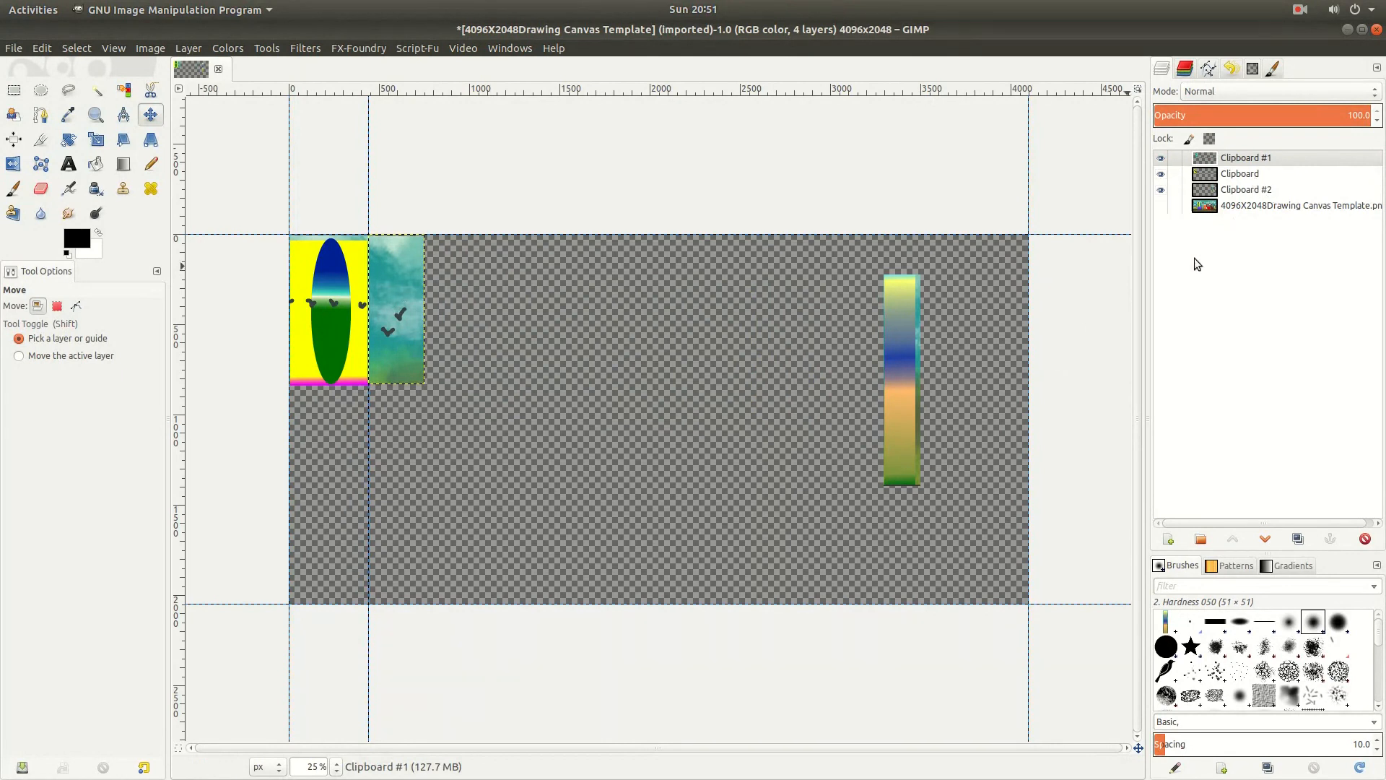
Step: Make the Clipboard #2 pillar layer active and move the pillar close to the right side of the teal bird panel
left_click(899, 350)
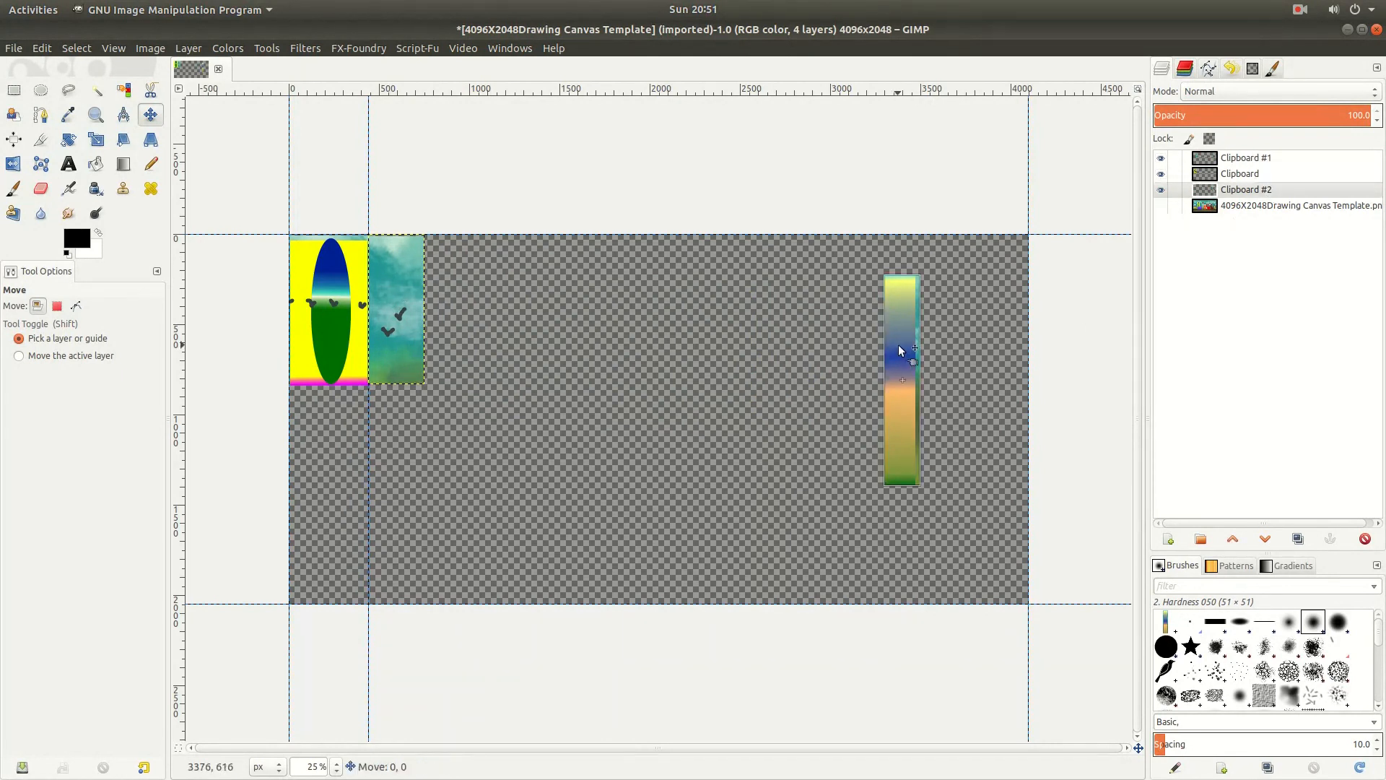
left_click(1258, 192)
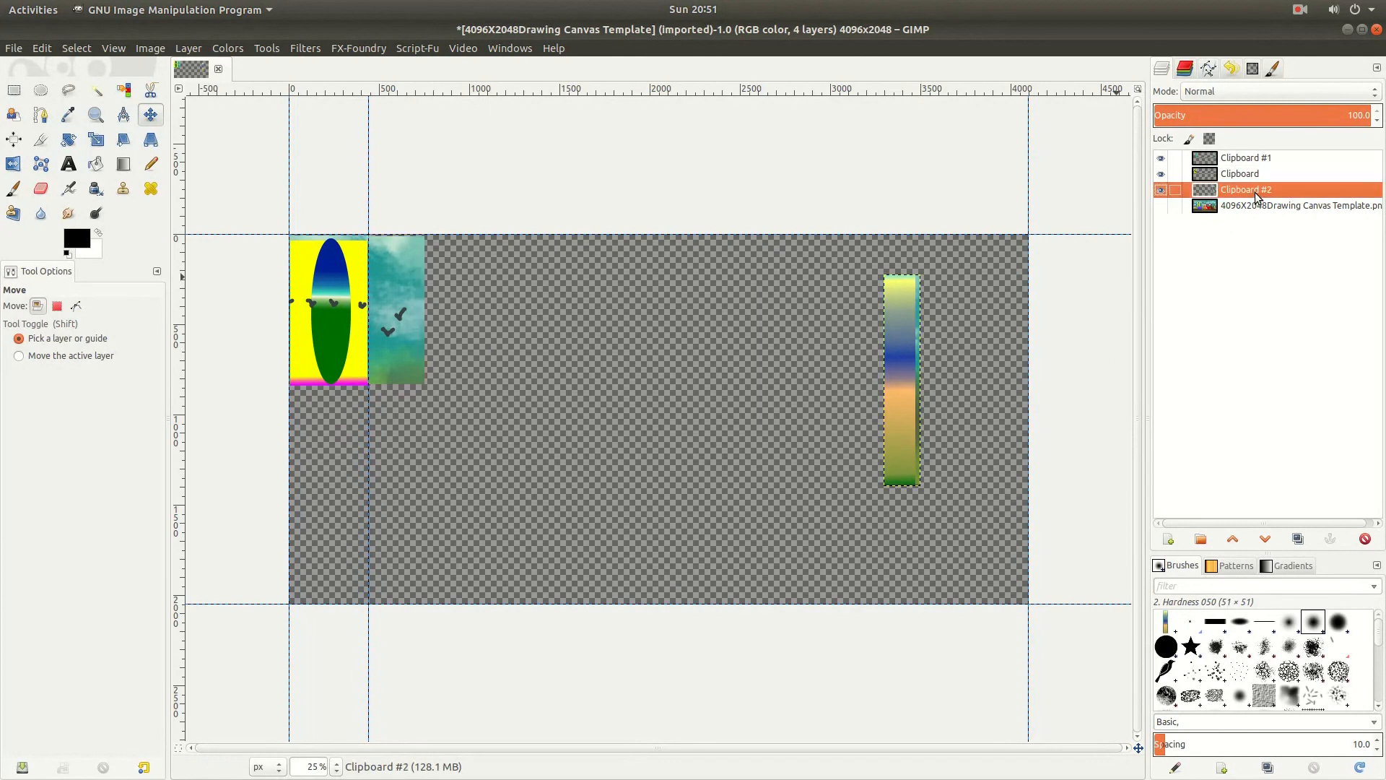
left_click(908, 364)
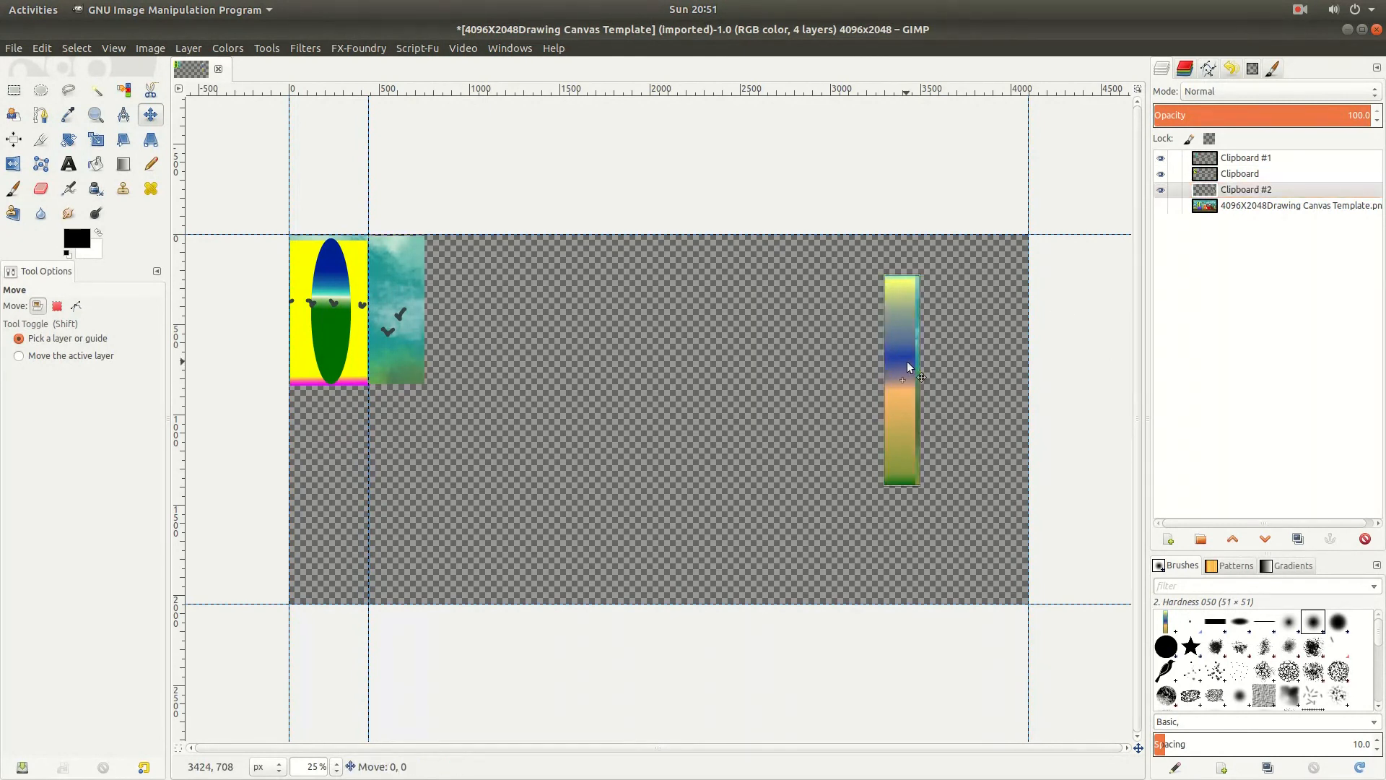
left_click_drag(907, 361, 494, 336)
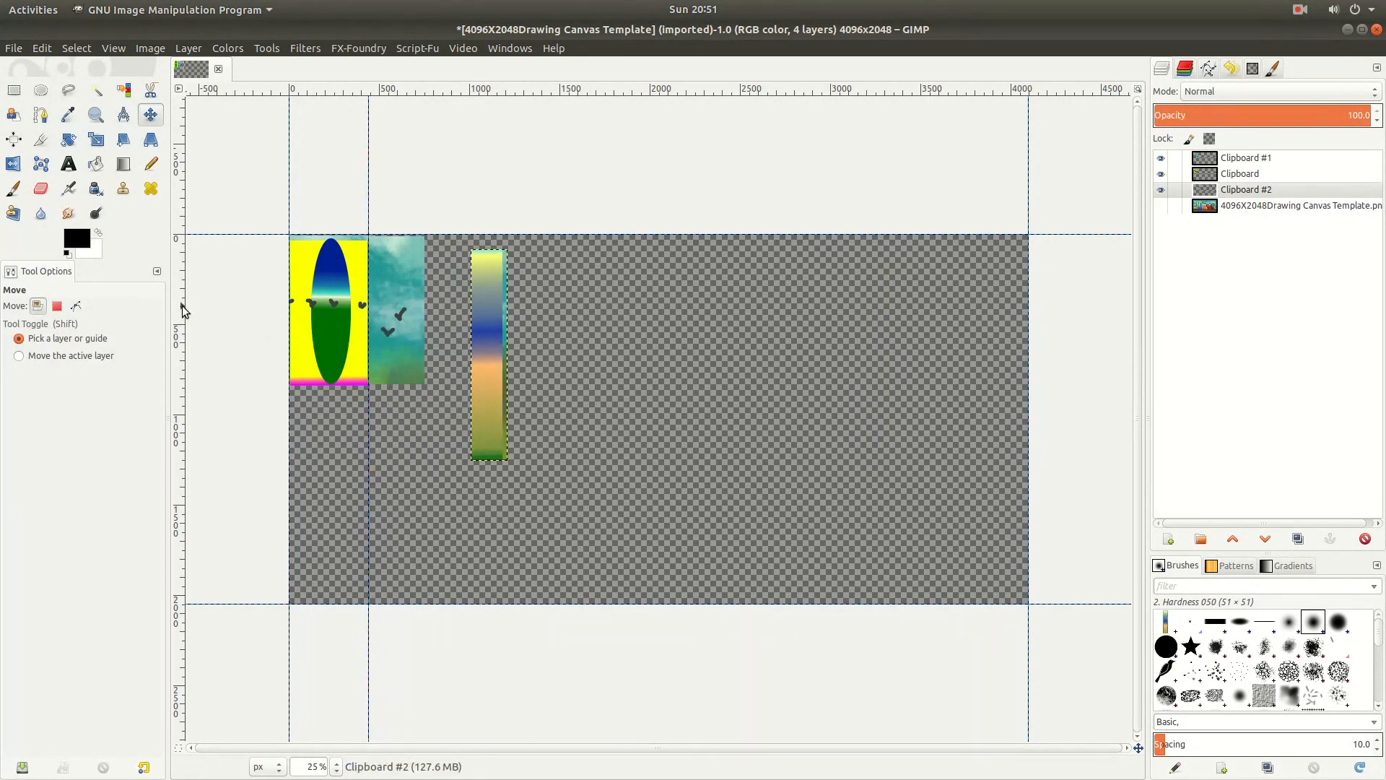
Step: Add a vertical guide along the right edge of the teal bird panel and check its alignment up close
left_click_drag(183, 311, 426, 240)
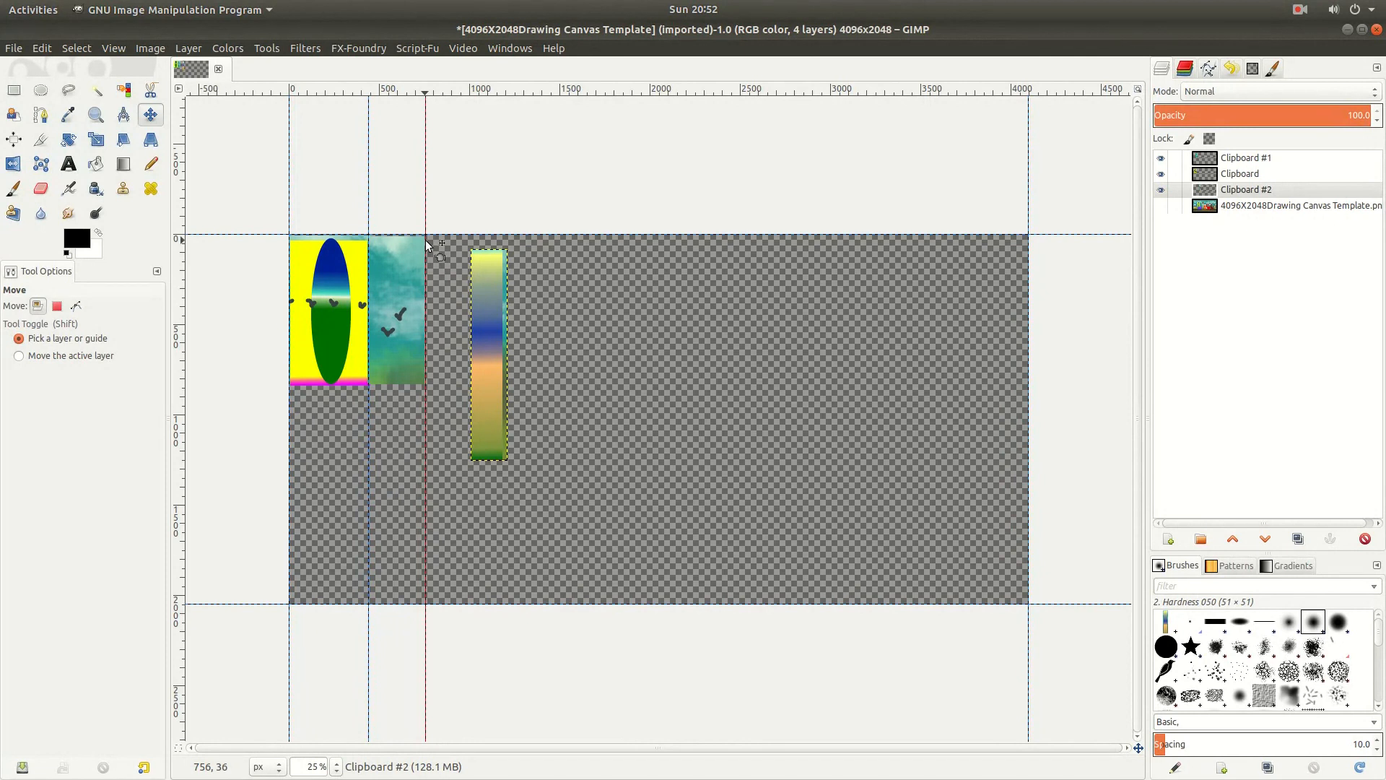
scroll(426, 239, "up", 3)
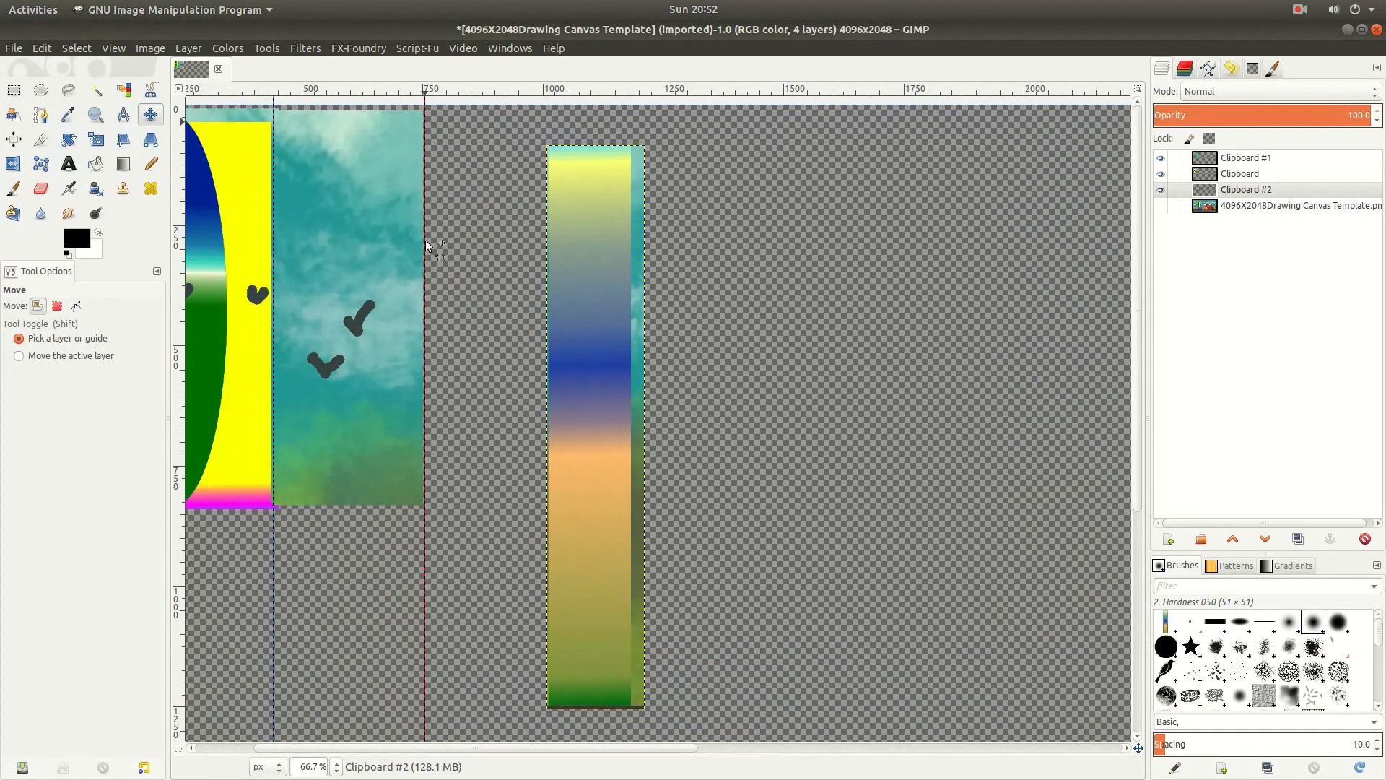
left_click(423, 345)
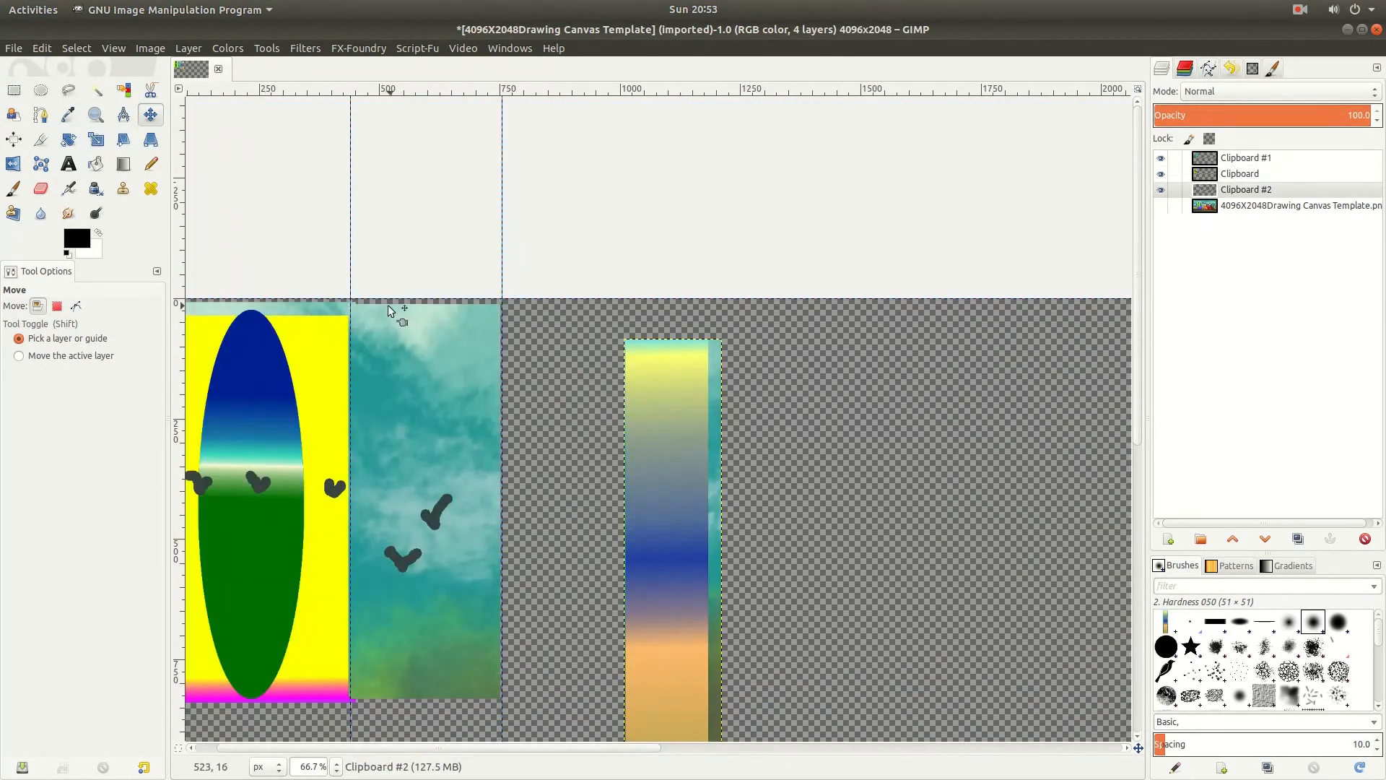
Step: Snap the pillar to the guide beside the teal panel and the canvas's top edge, and inspect the arrangement
left_click_drag(658, 406, 532, 368)
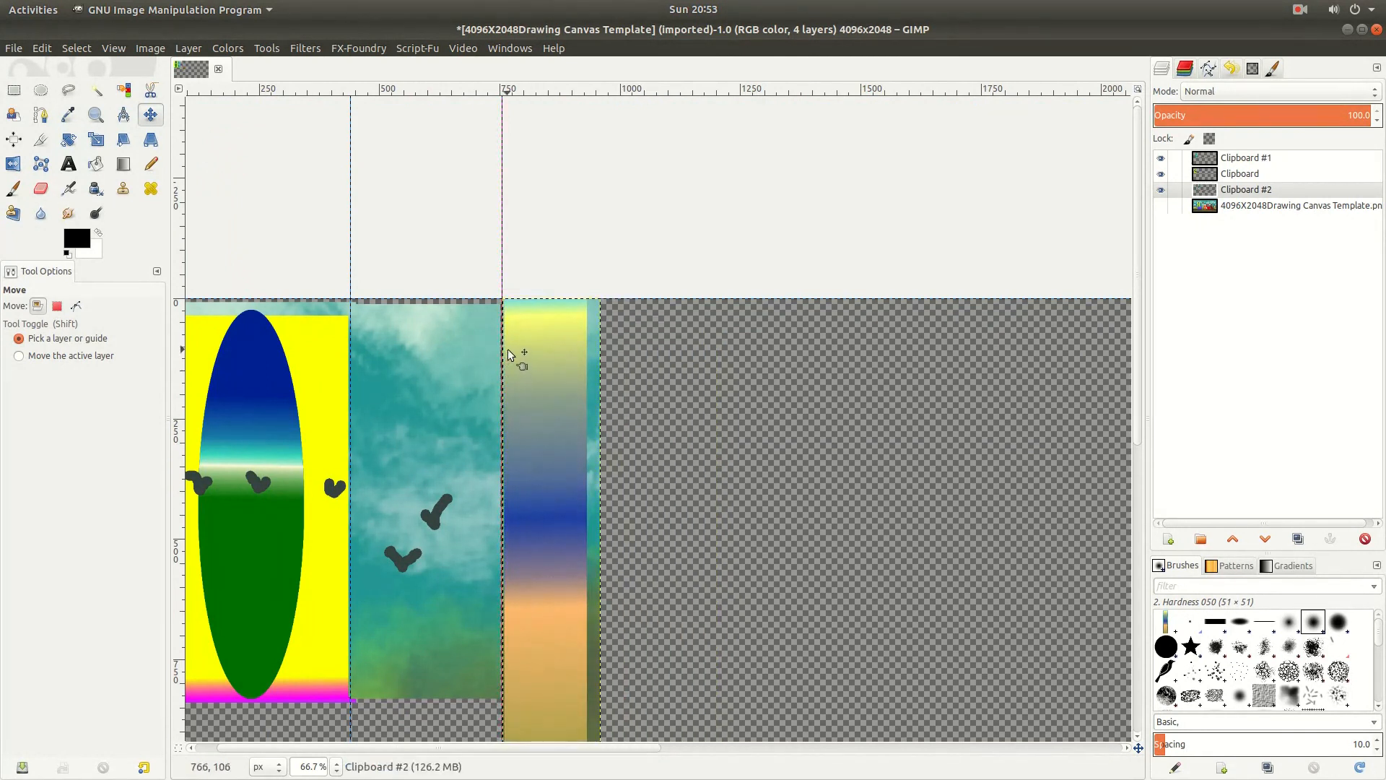
left_click_drag(396, 372, 671, 284)
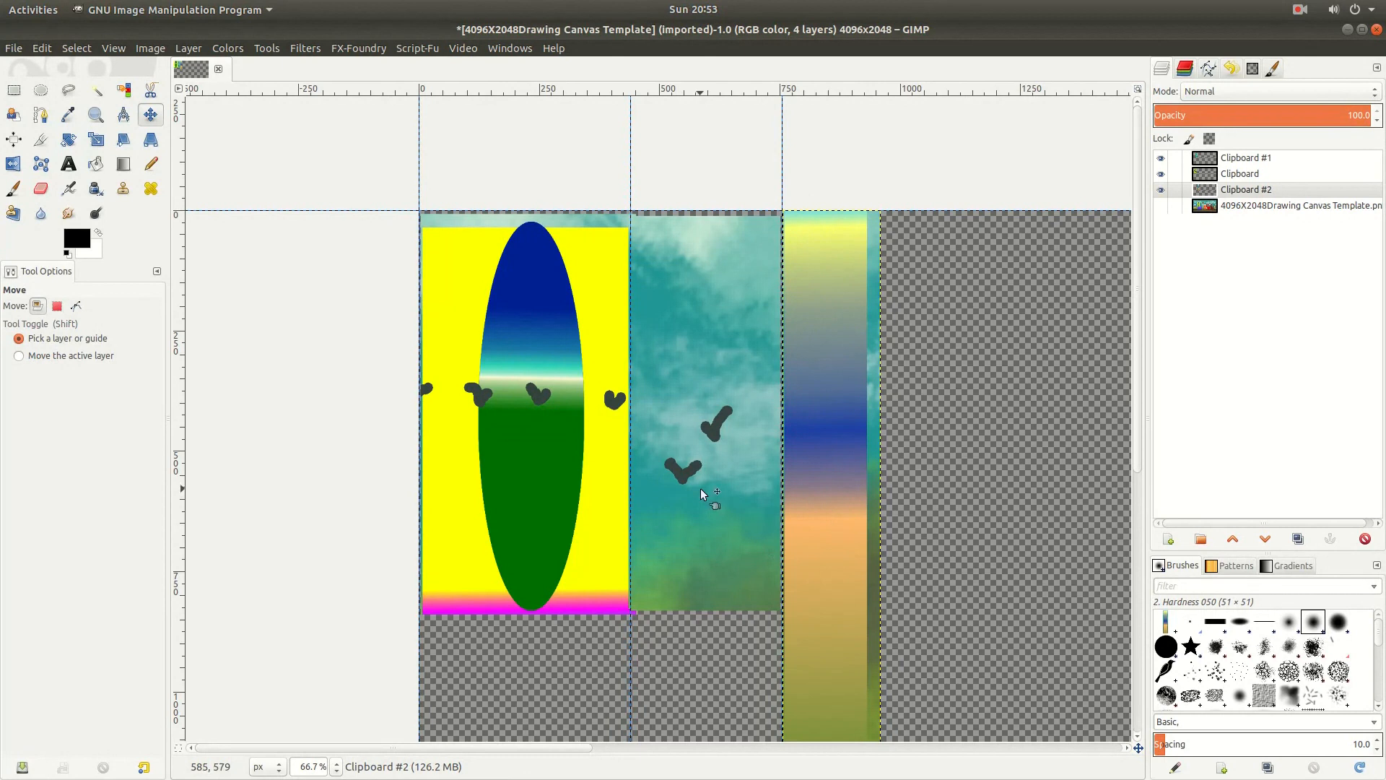
scroll(701, 488, "down", 2)
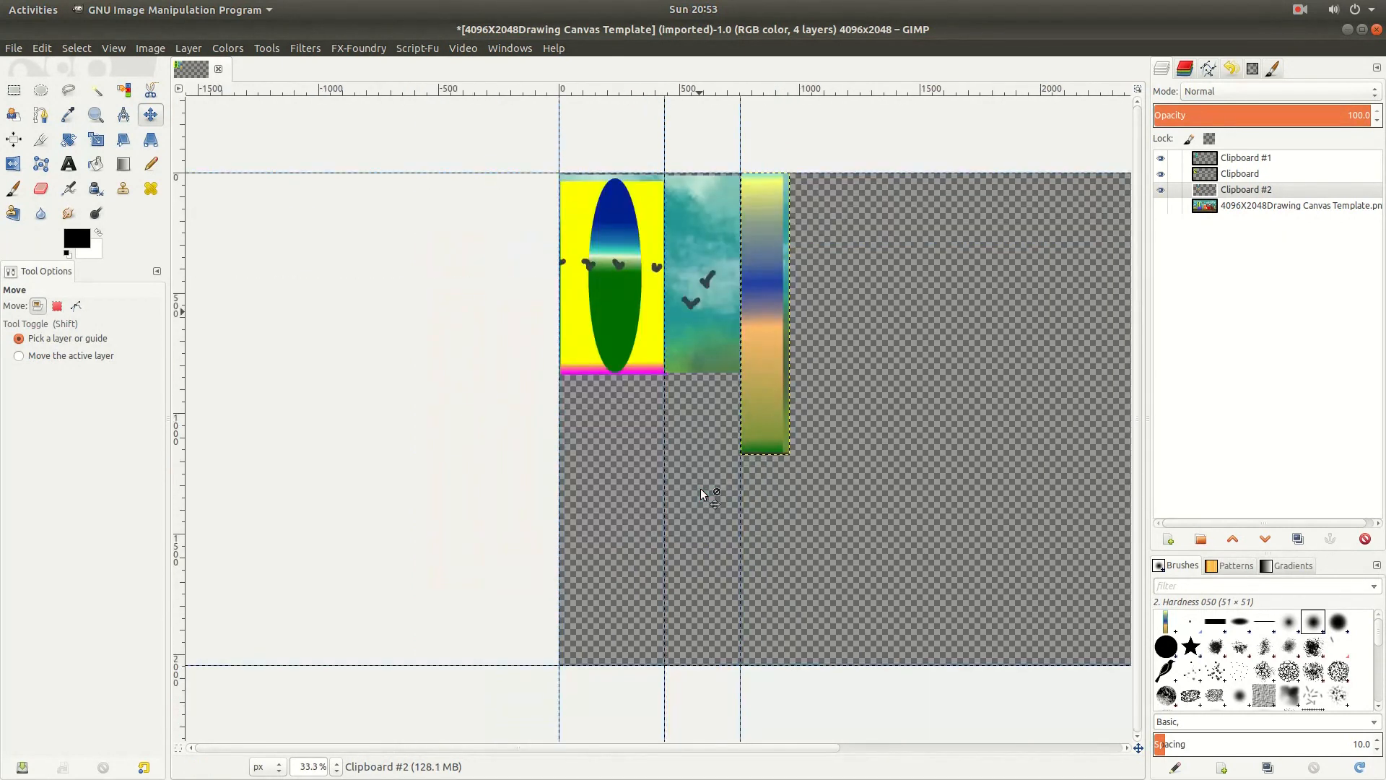
scroll(700, 488, "up", 3)
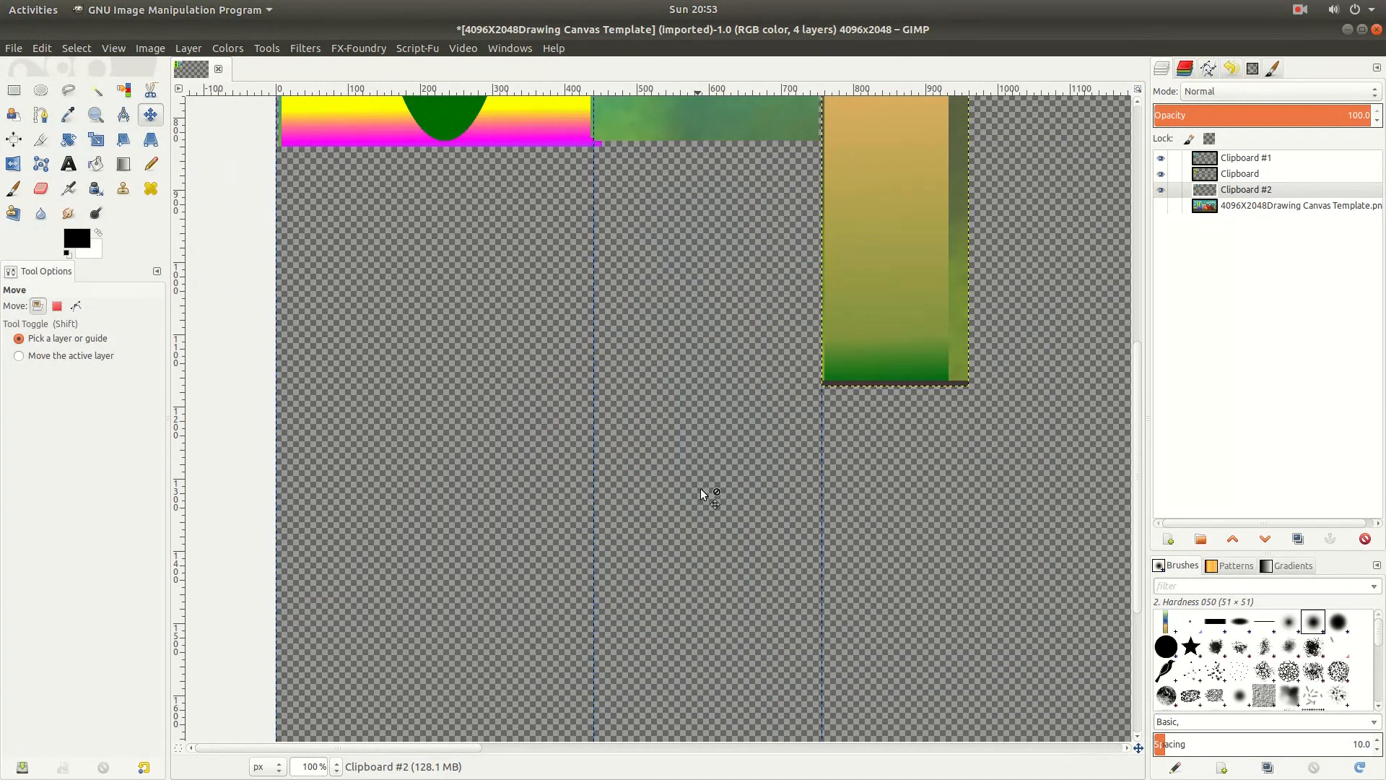
scroll(701, 488, "down", 5)
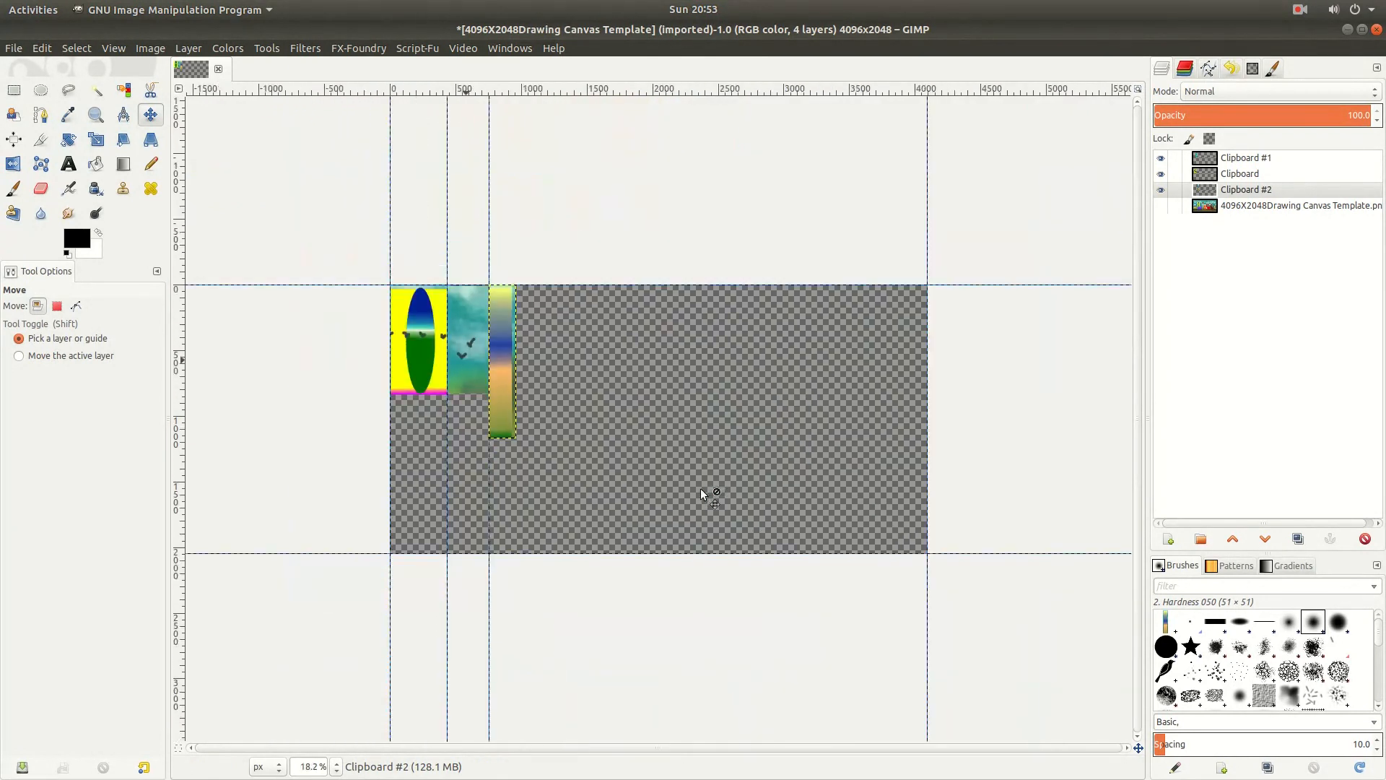
scroll(700, 488, "up", 1)
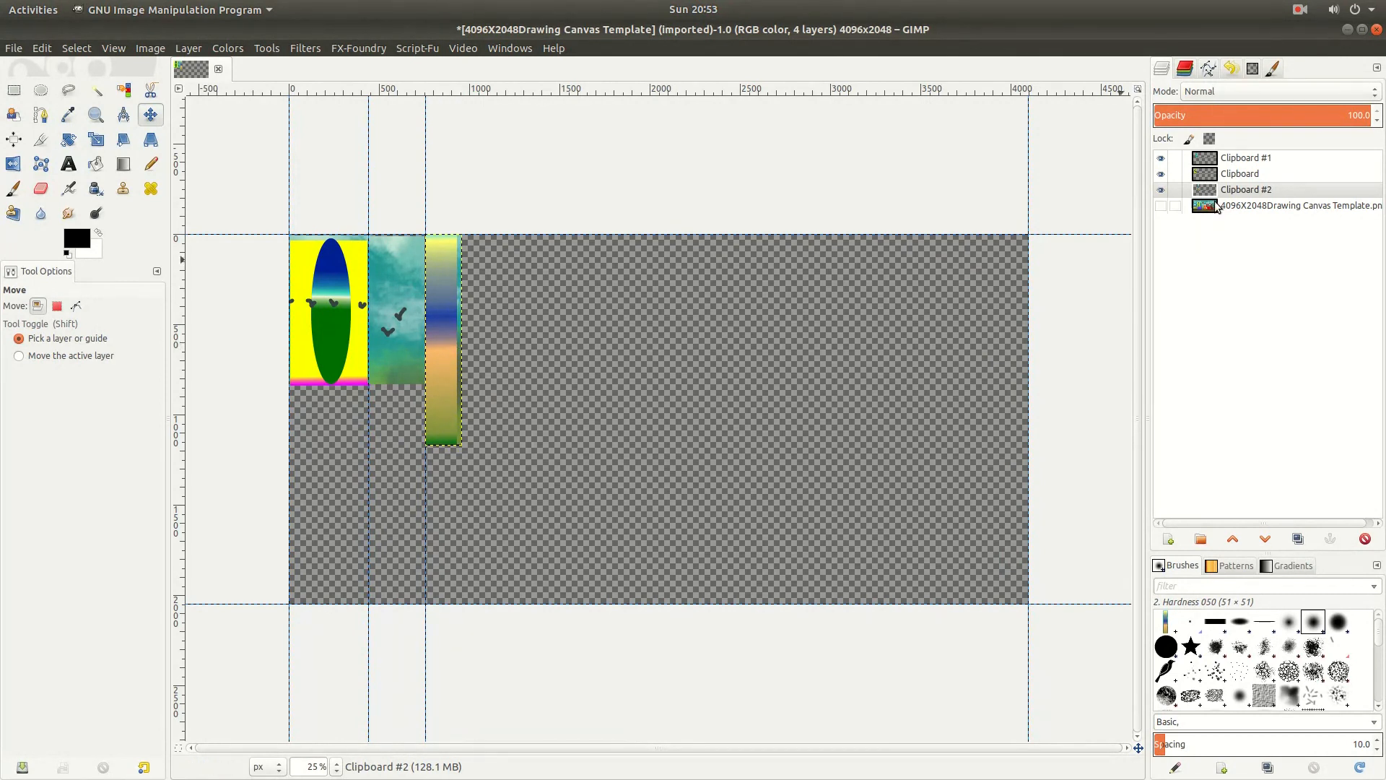
Step: Create a new 4096 x 2048 px layer with white fill
left_click(1171, 540)
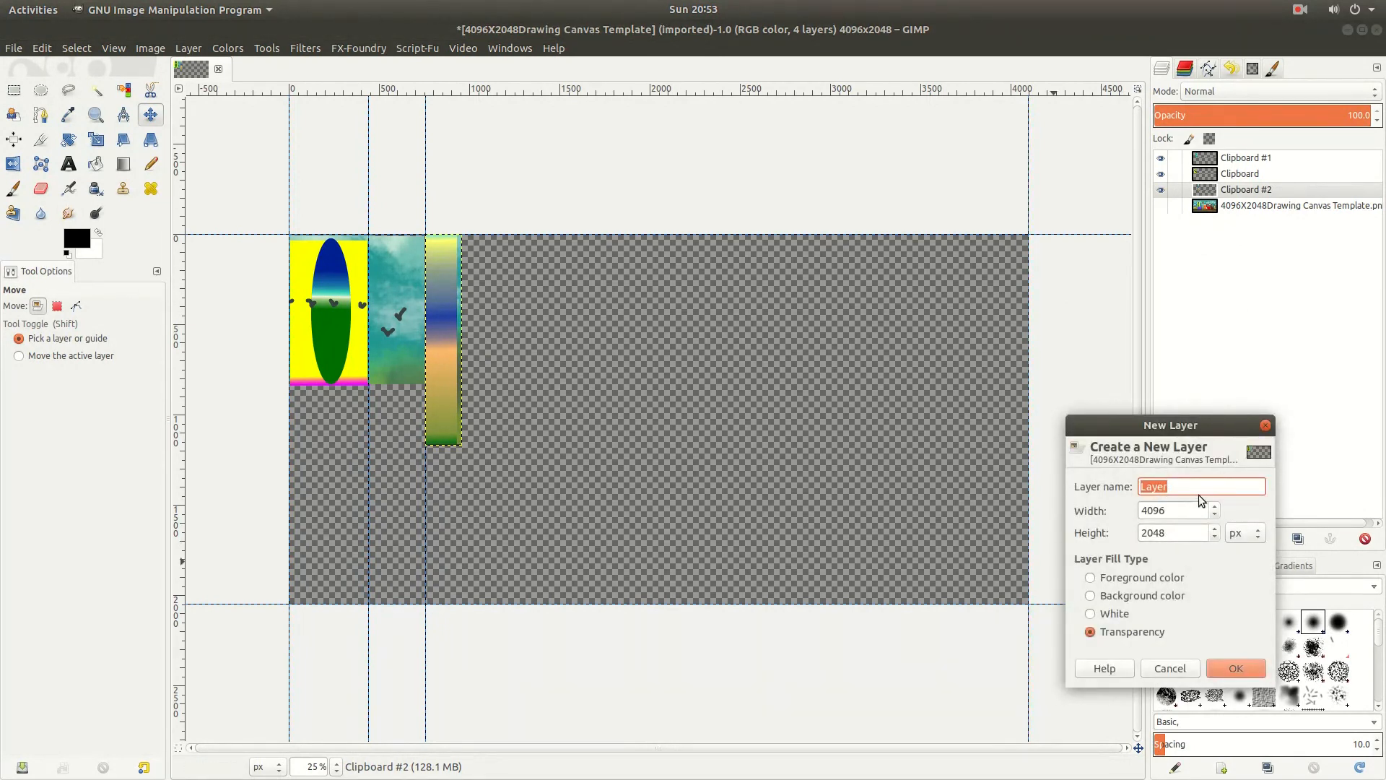
left_click(1090, 618)
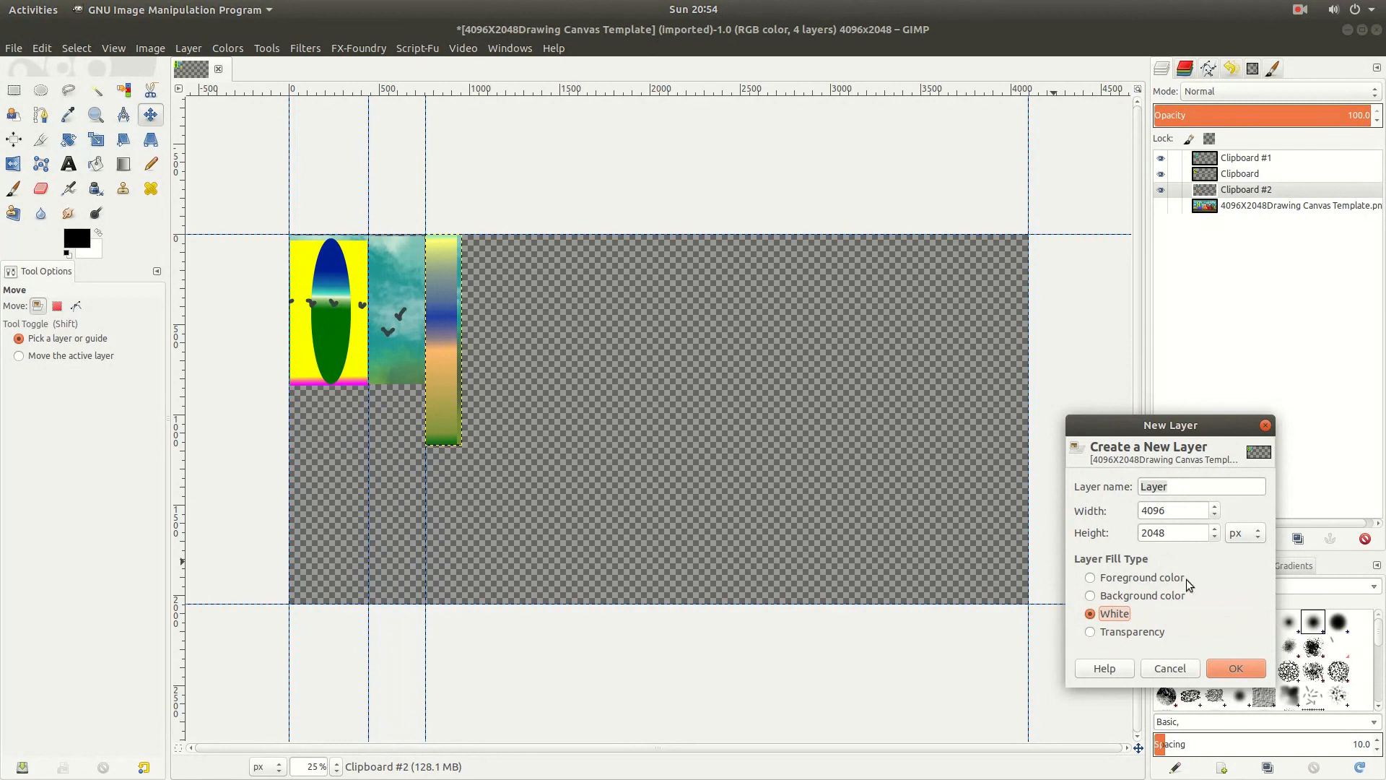
left_click(1245, 670)
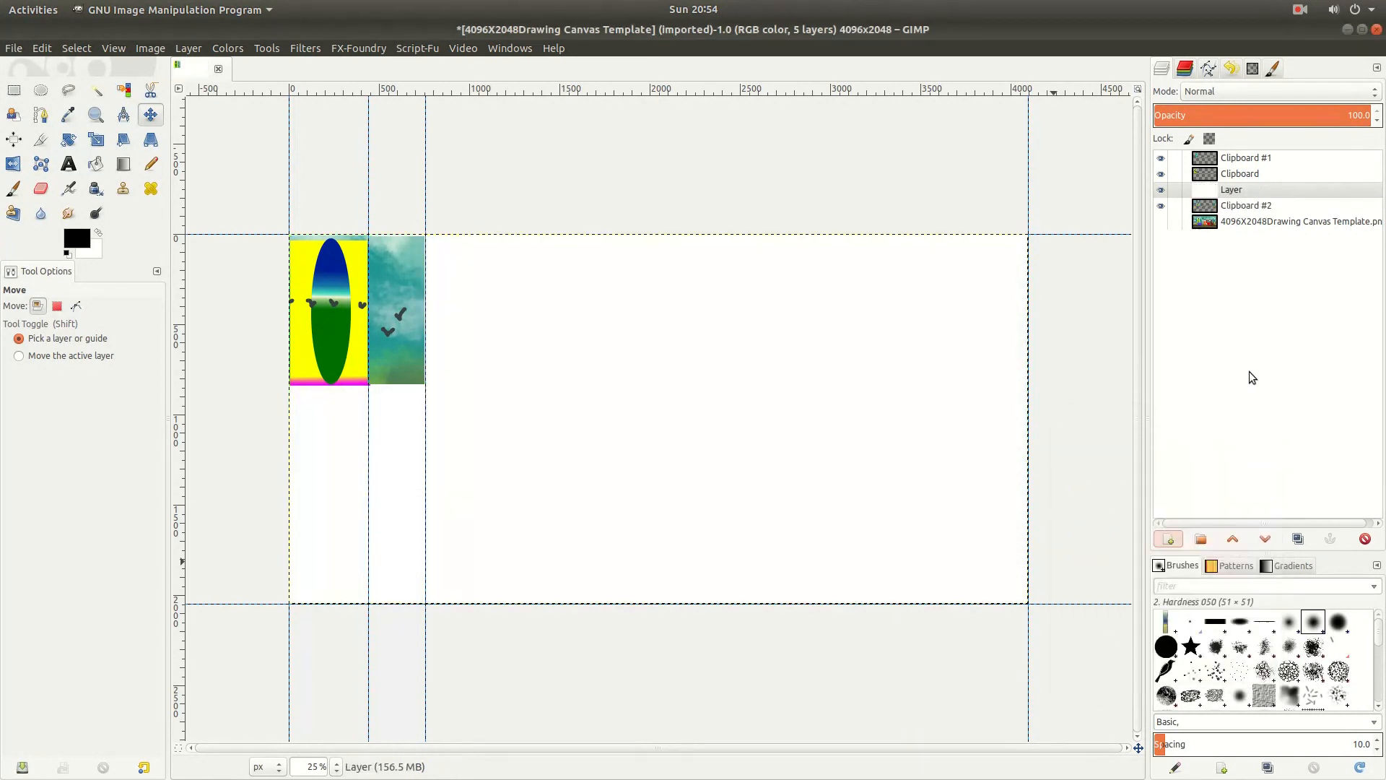
Step: Lower the new white layer to the bottom of the layer stack, beneath the drawing canvas template
left_click(1253, 190)
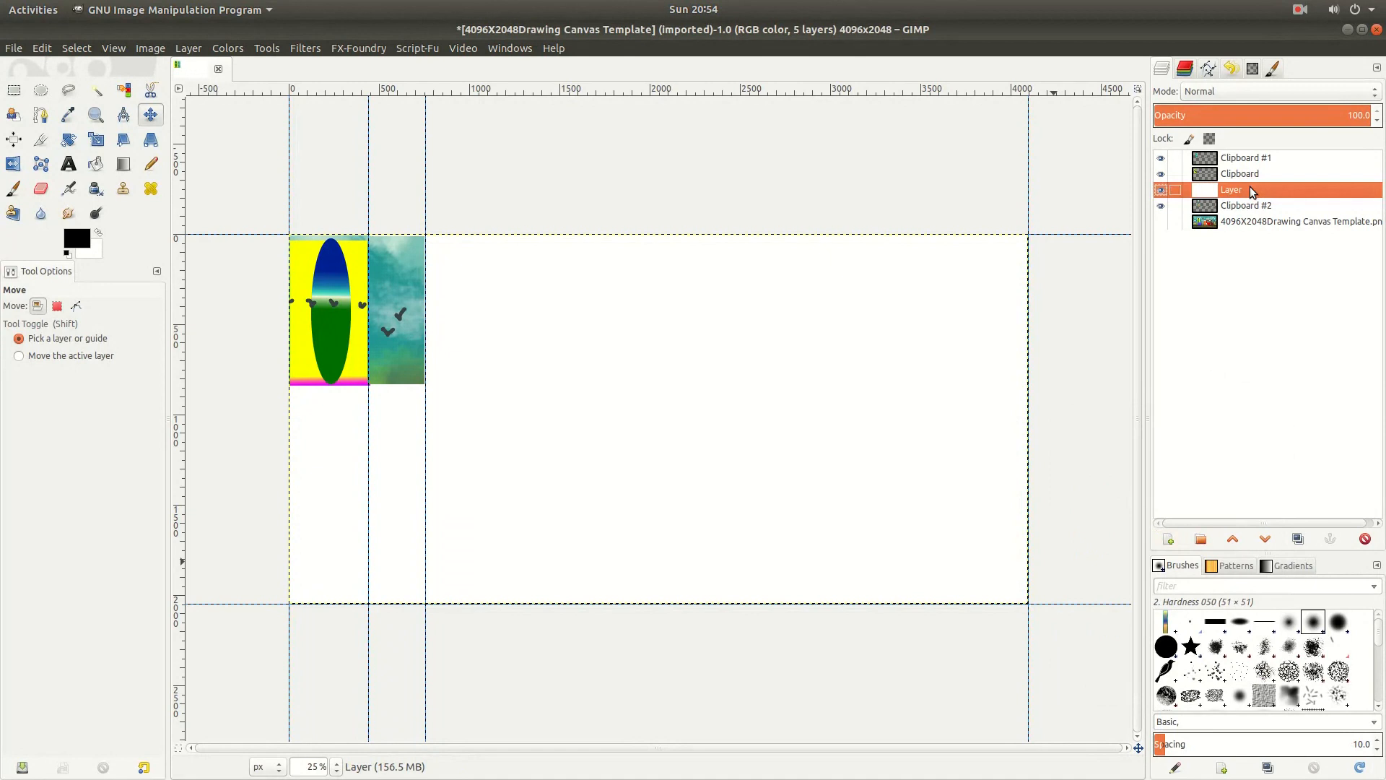
left_click(1268, 540)
left_click(1267, 540)
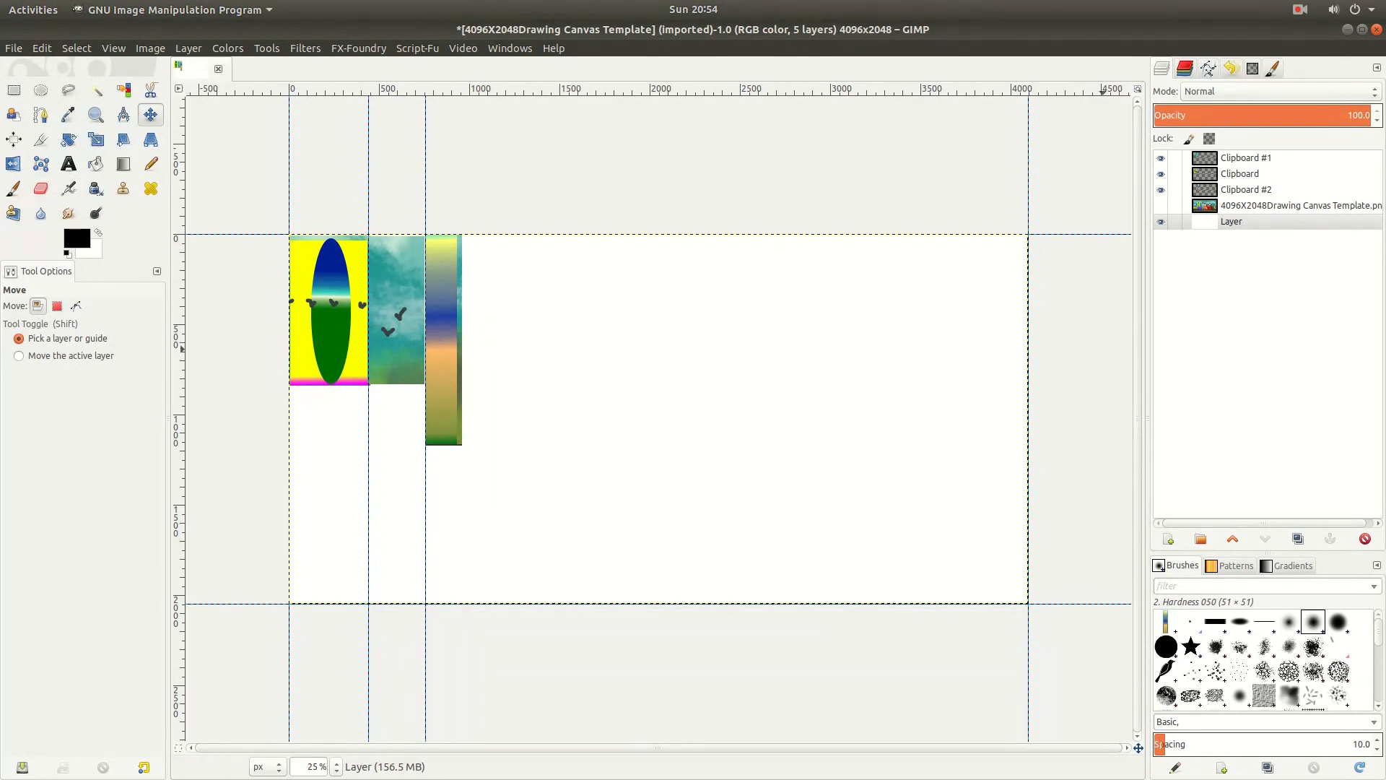
Step: Choose the z Pepper brush for the Airbrush tool and open it in the brush editor
scroll(1332, 671, "down", 5)
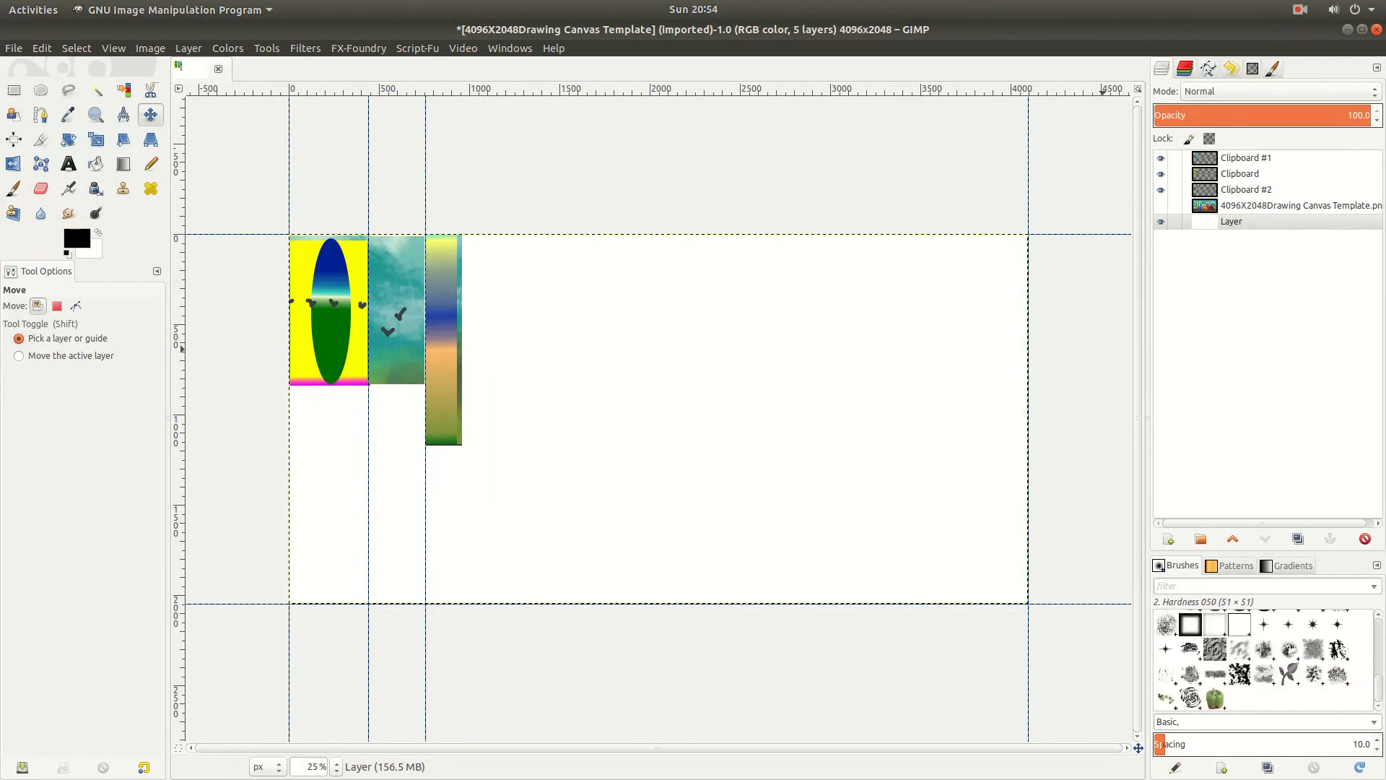
left_click(1216, 700)
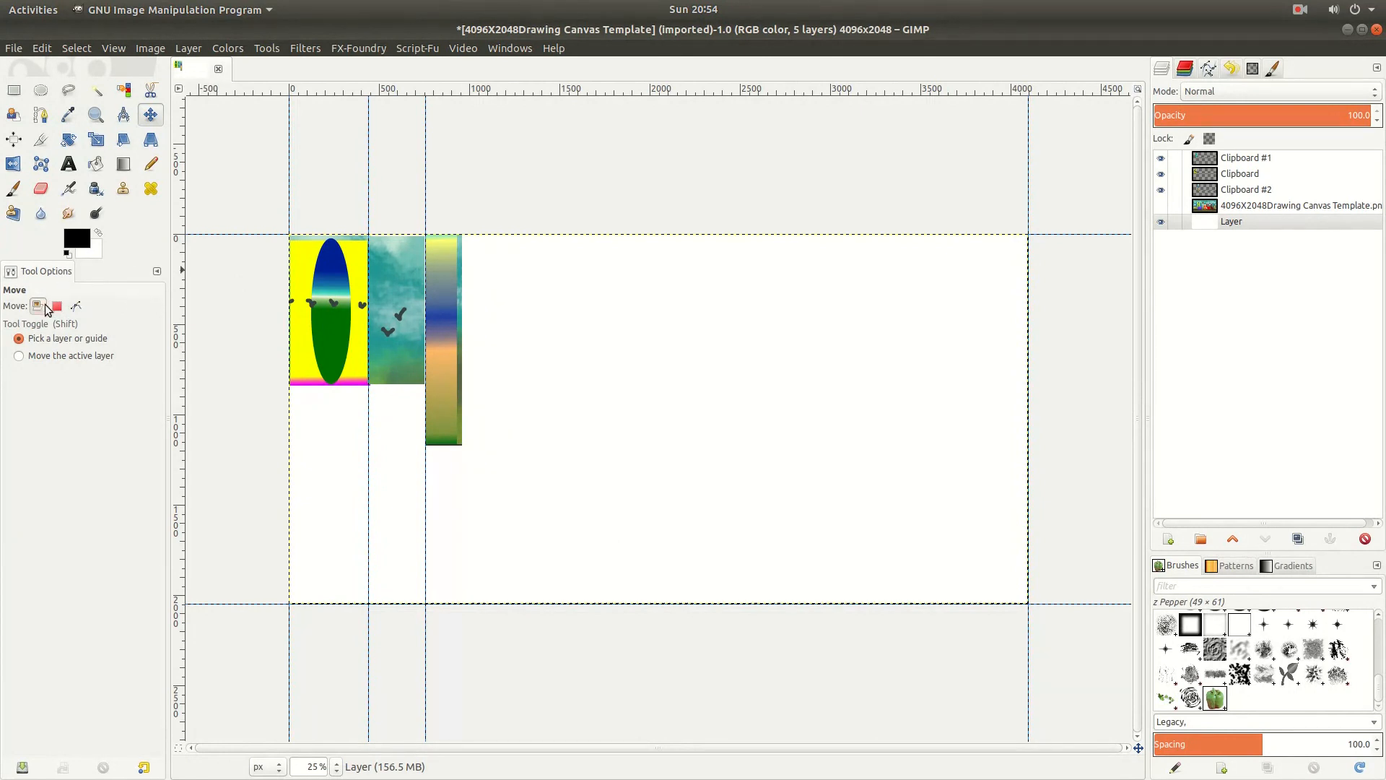
left_click(69, 189)
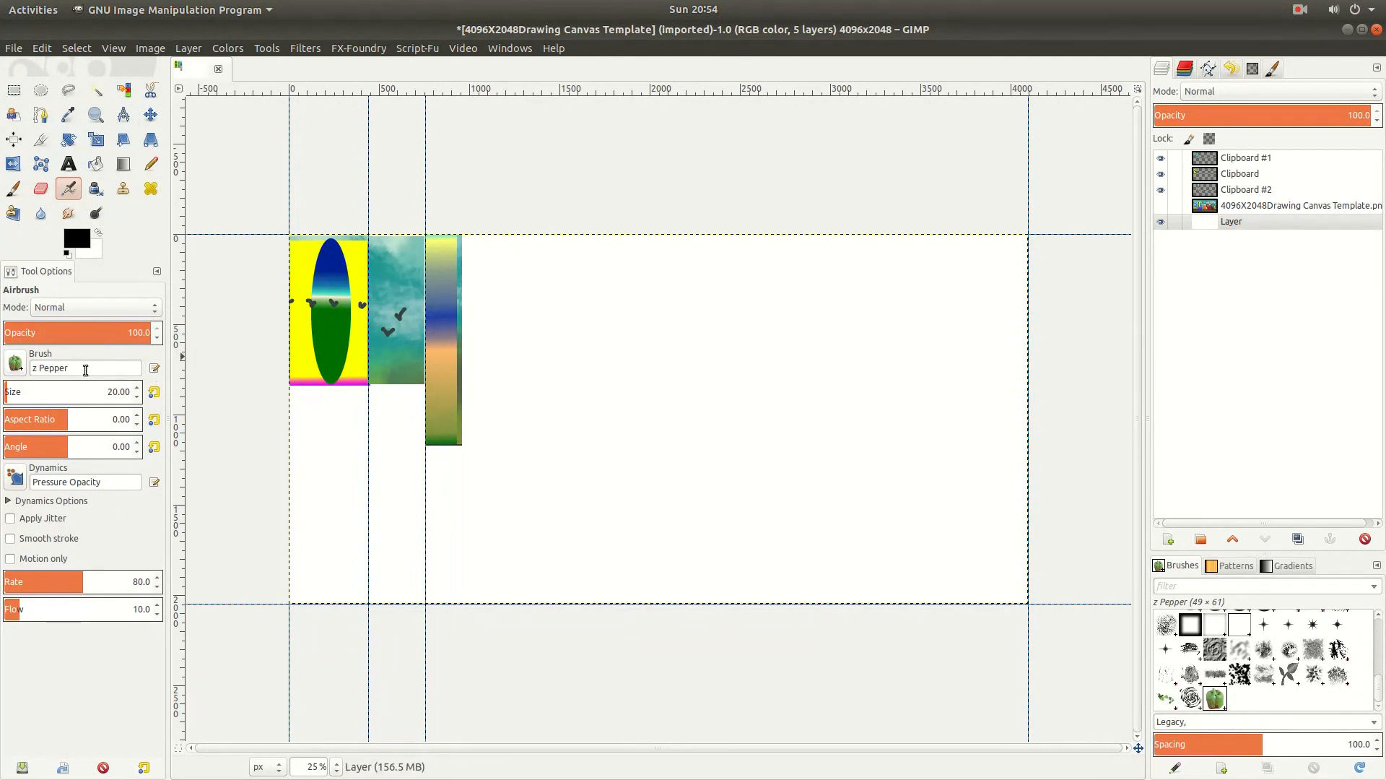
left_click(16, 365)
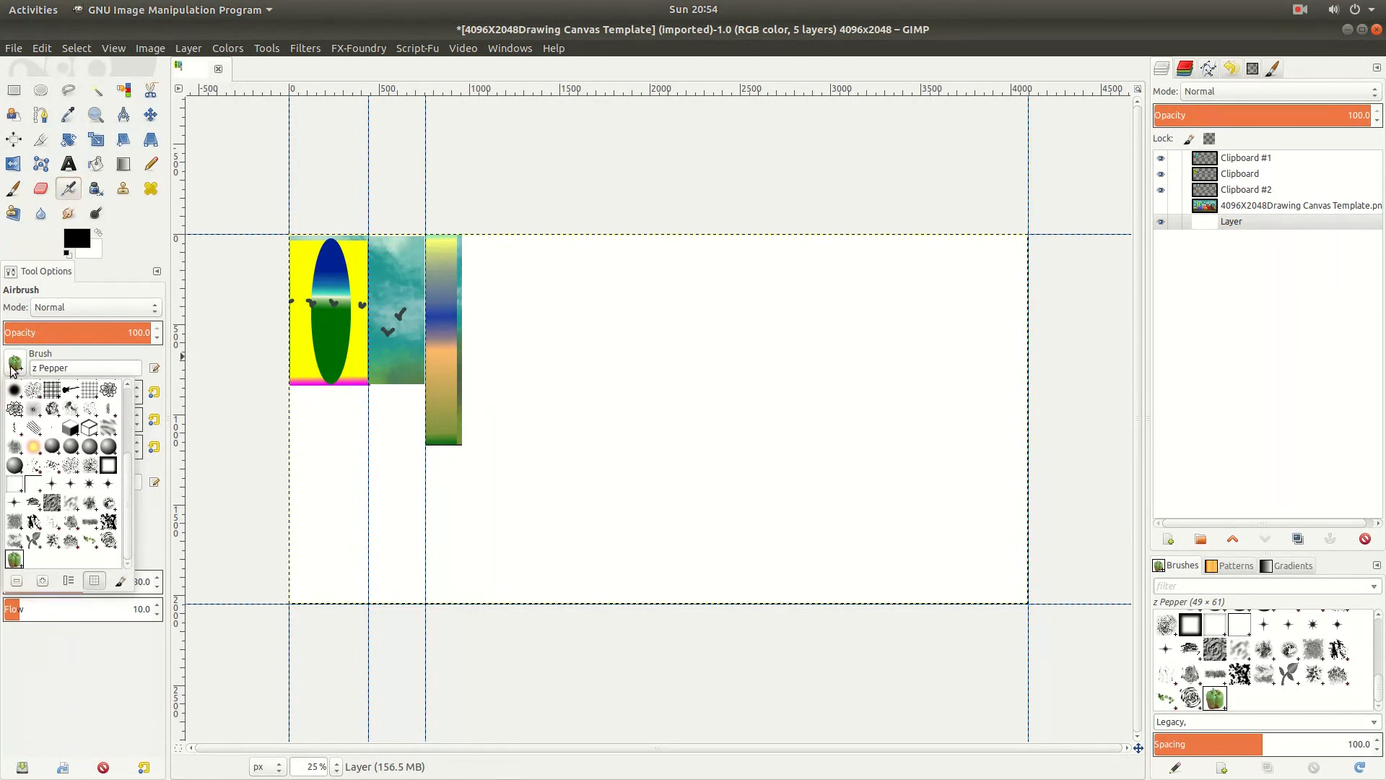
left_click(80, 375)
left_click(156, 369)
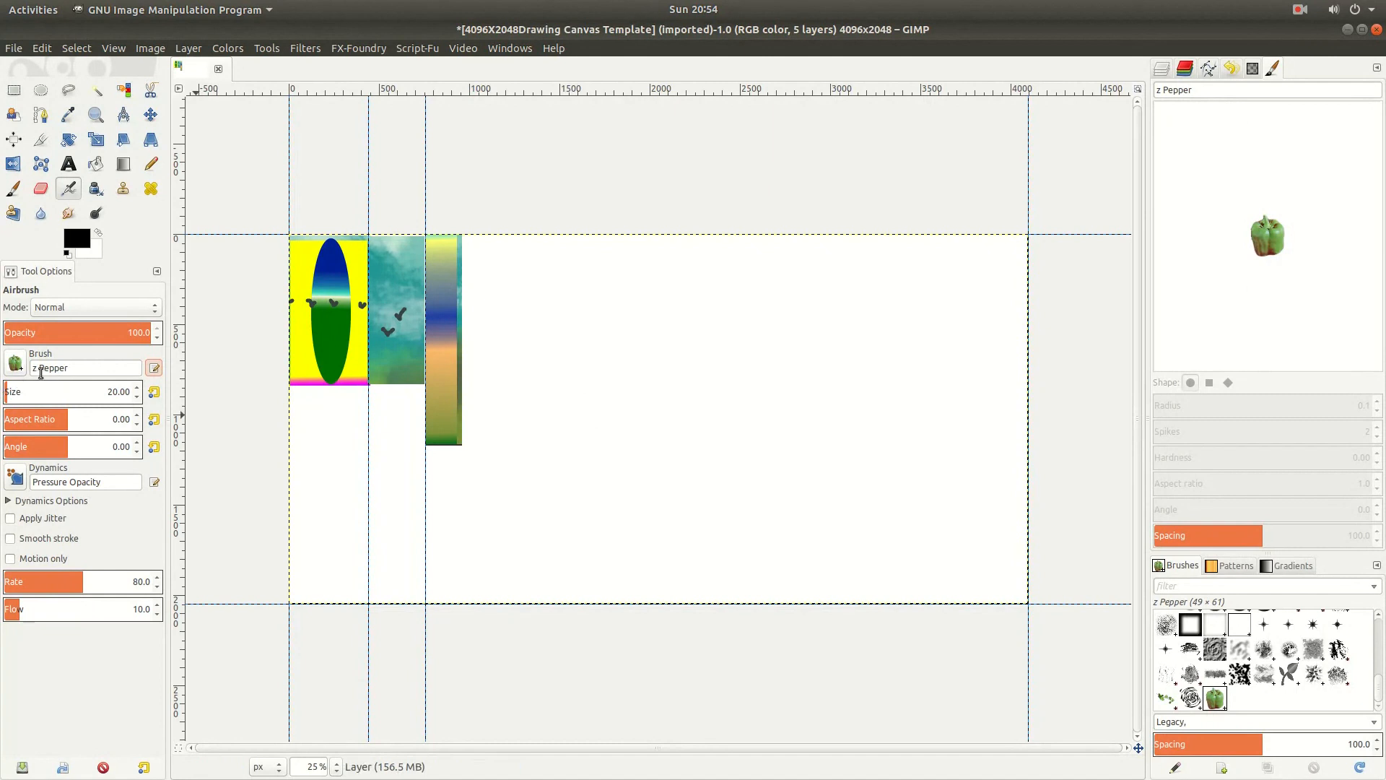
Step: Paint one pepper on the white layer with a brush size of 438.76 and autocrop the layer to it
mouse_move(40, 394)
left_mouse_down()
mouse_move(63, 398)
mouse_move(41, 397)
mouse_move(63, 399)
mouse_move(59, 413)
left_mouse_up()
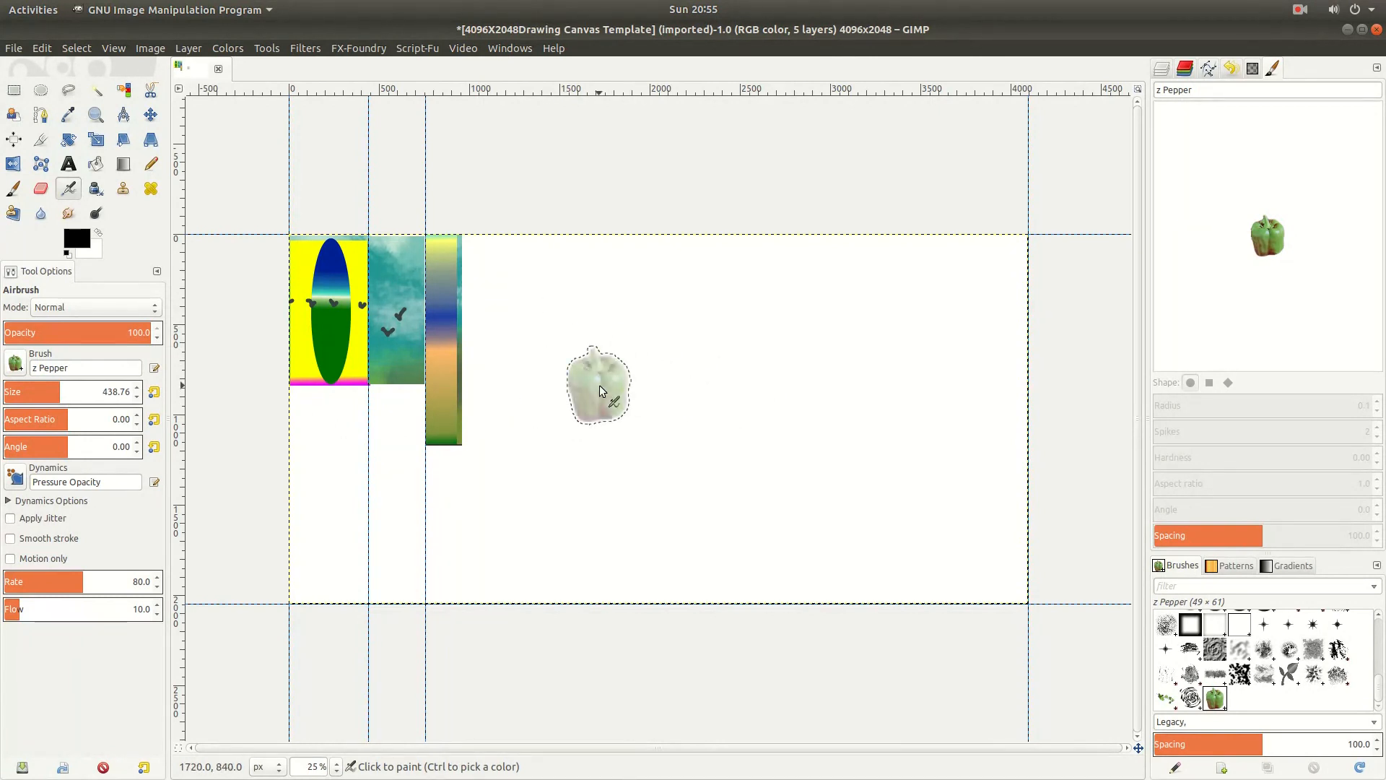
left_click_drag(600, 387, 600, 387)
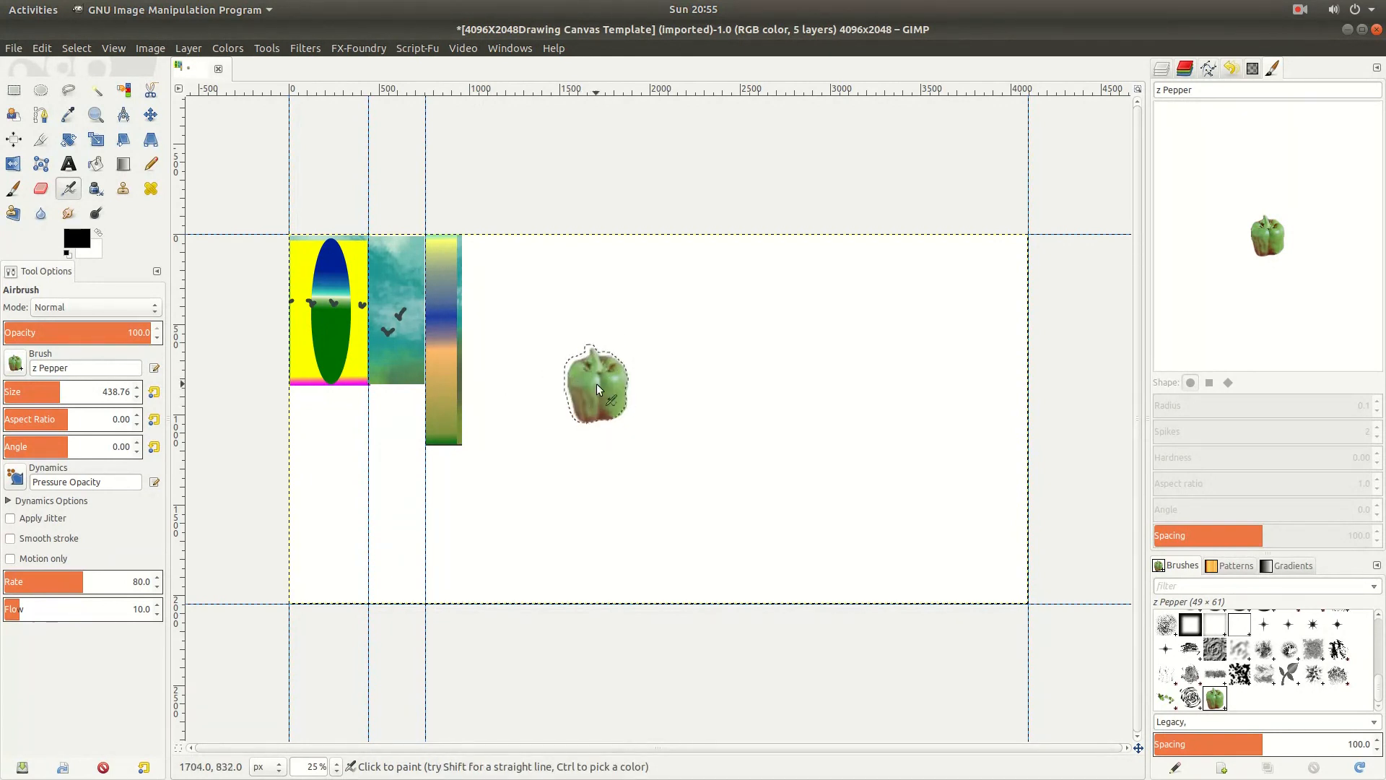
right_click(596, 388)
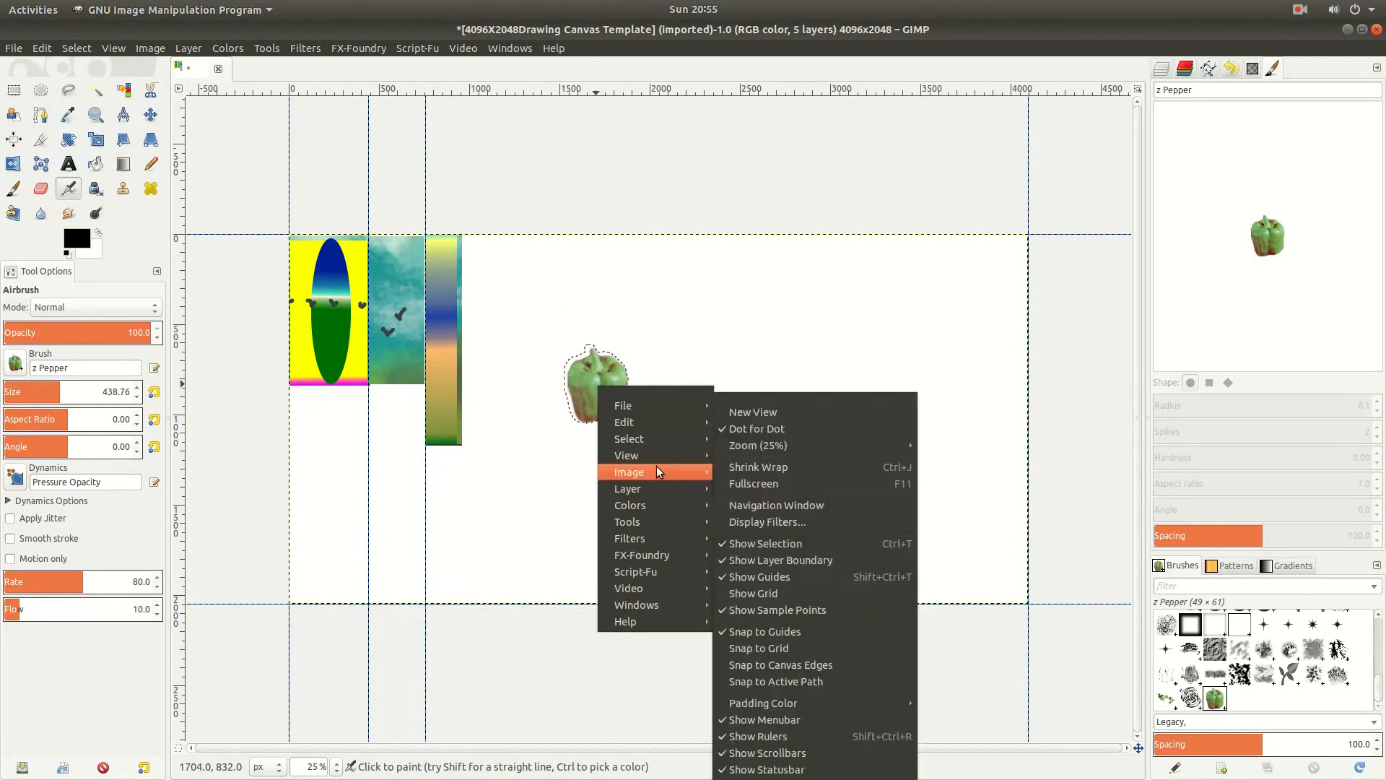
mouse_move(628, 489)
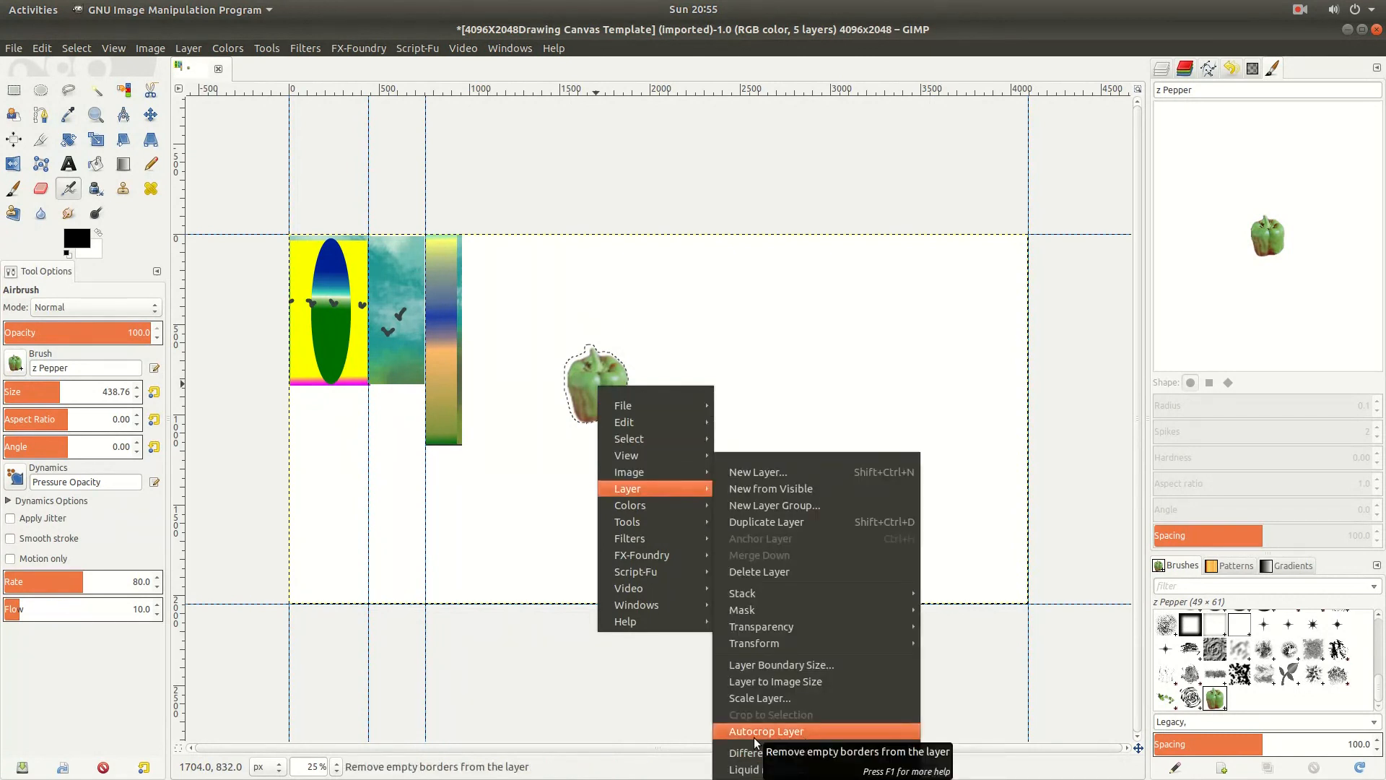
left_click(785, 734)
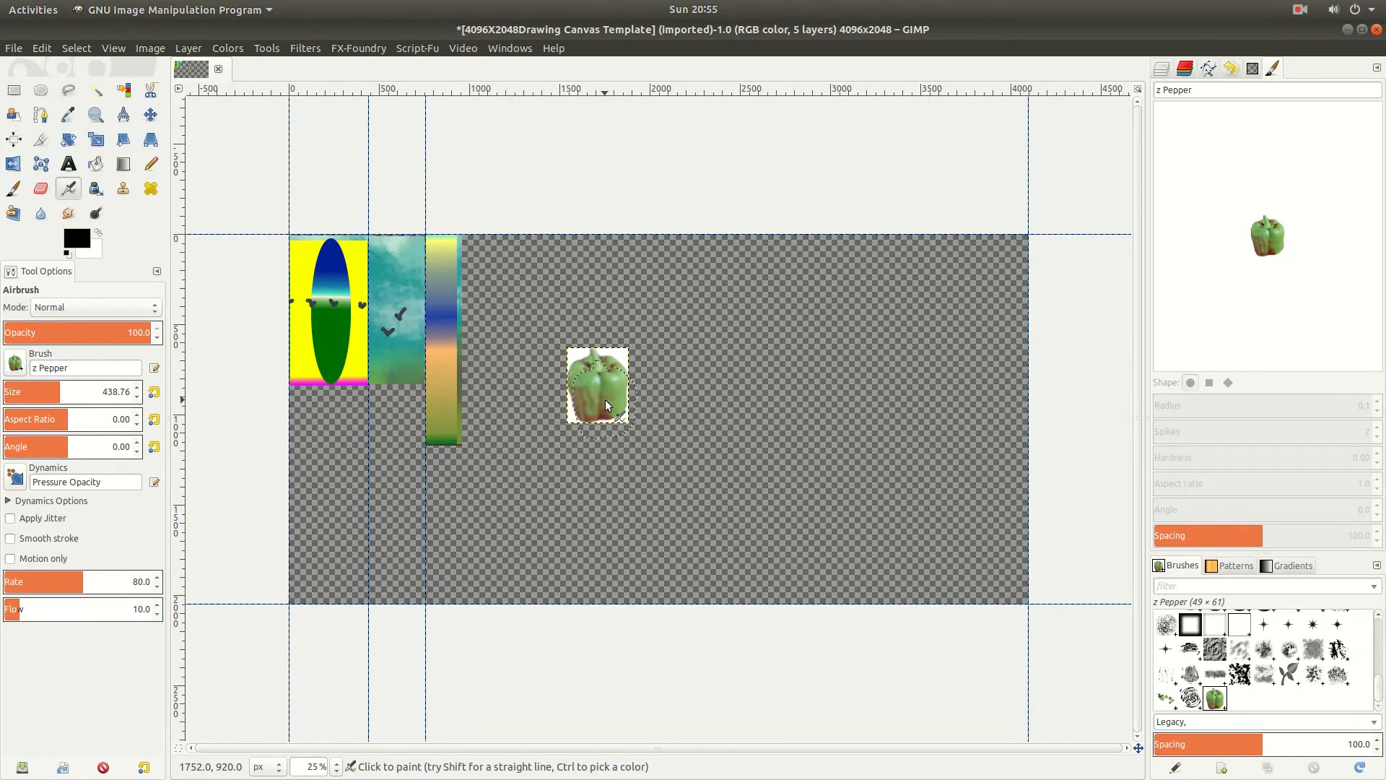
Step: Move the cropped pepper layer directly beneath the yellow panel, against the canvas's left edge
left_click(1163, 70)
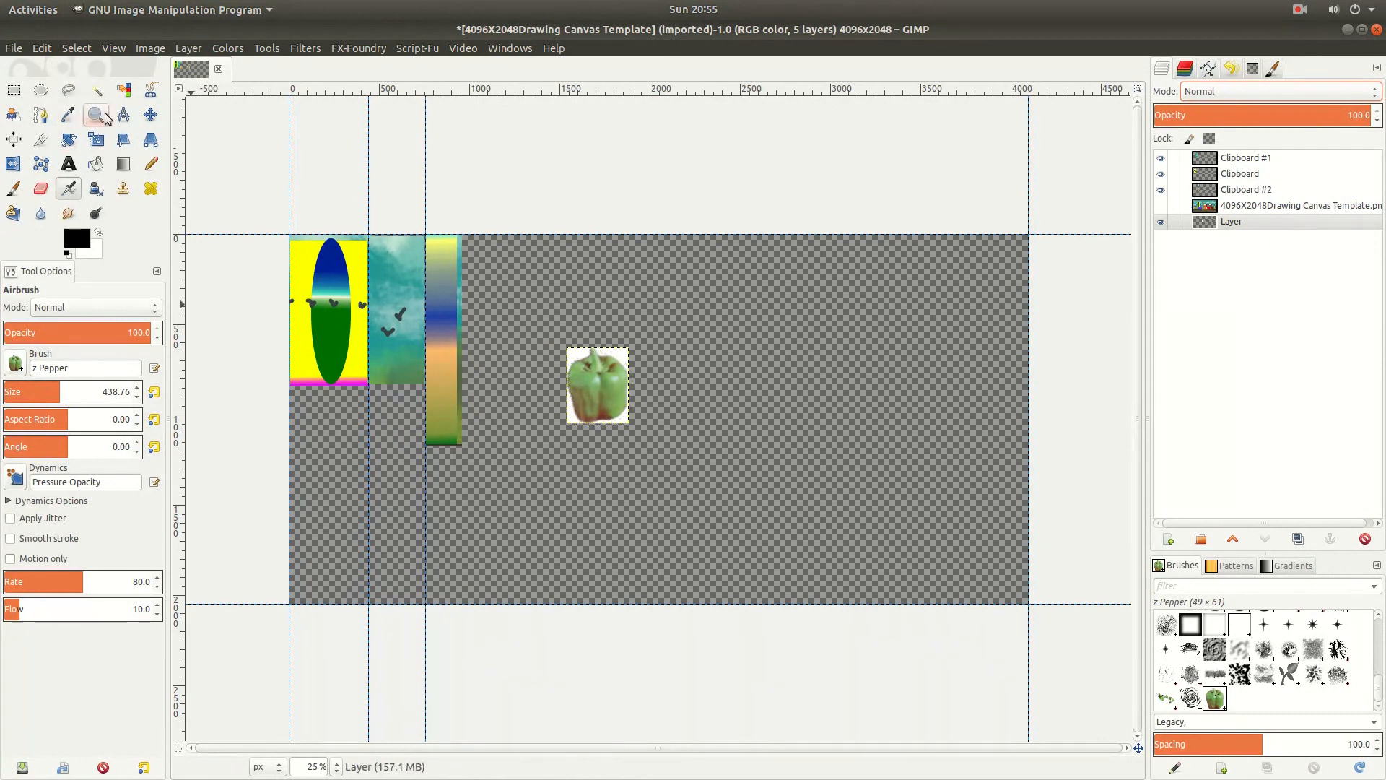
left_click(151, 116)
left_click_drag(593, 396, 312, 430)
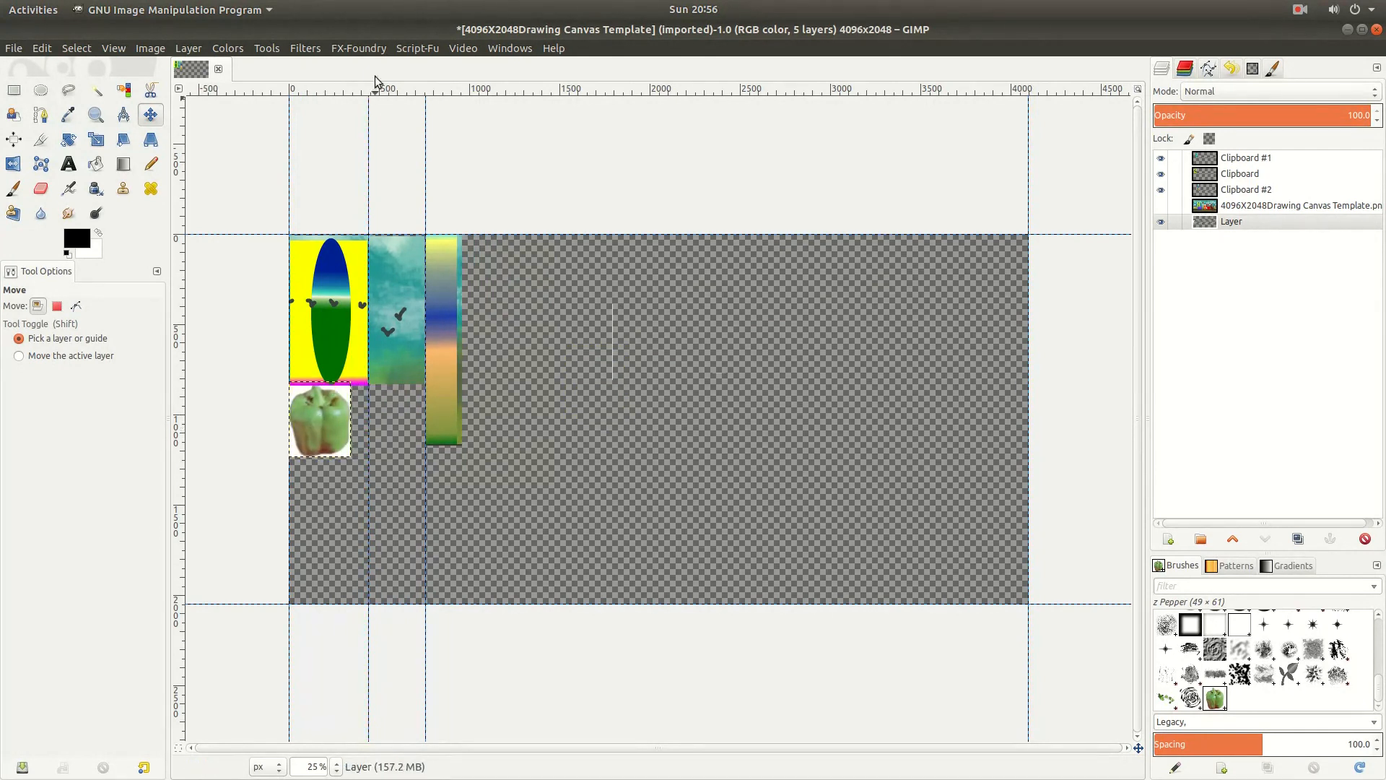
Step: Add a horizontal guide along the yellow panel's bottom edge and align the pepper layer's top with it
left_click_drag(334, 96, 390, 386)
left_click_drag(318, 434, 316, 435)
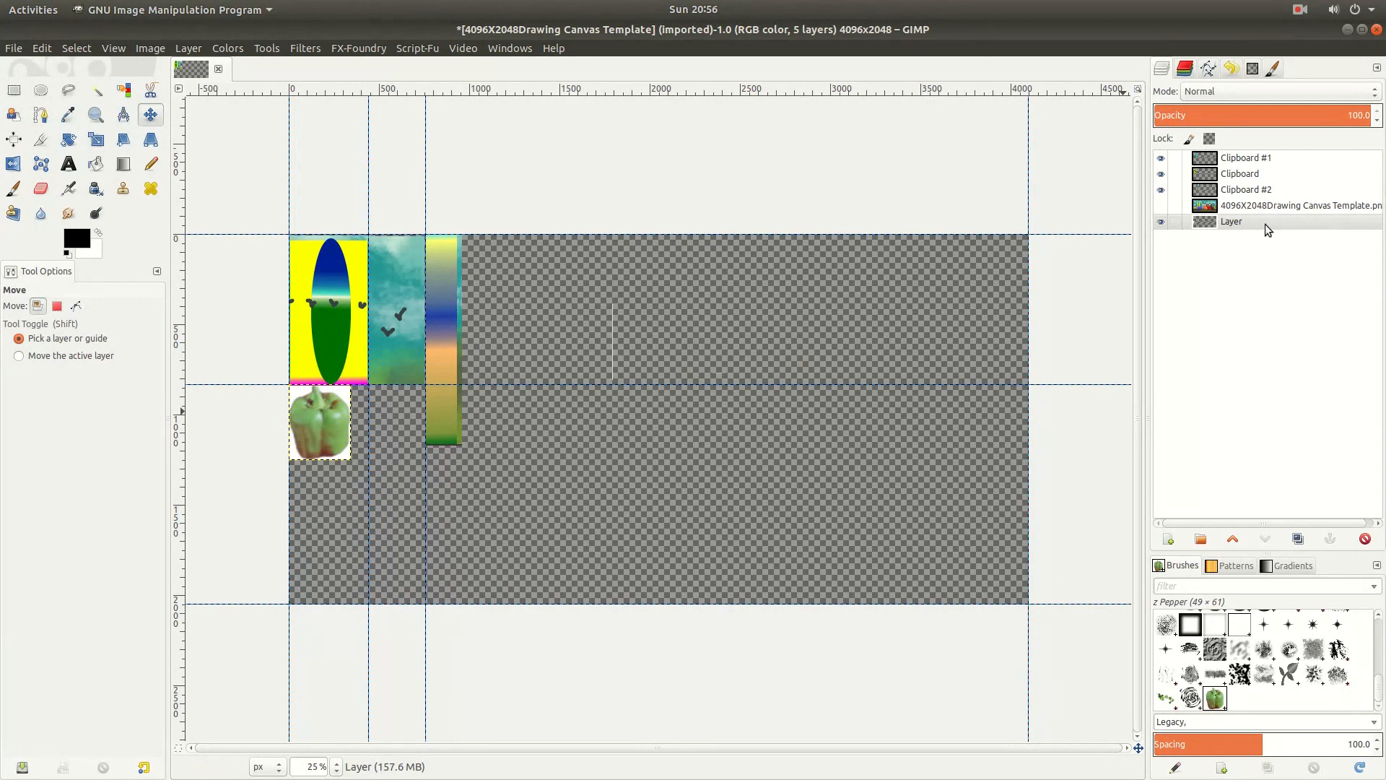
Step: Create a 4096x2048 layer filled with the black foreground color and lower it to the bottom of the layer stack
left_click(1268, 159)
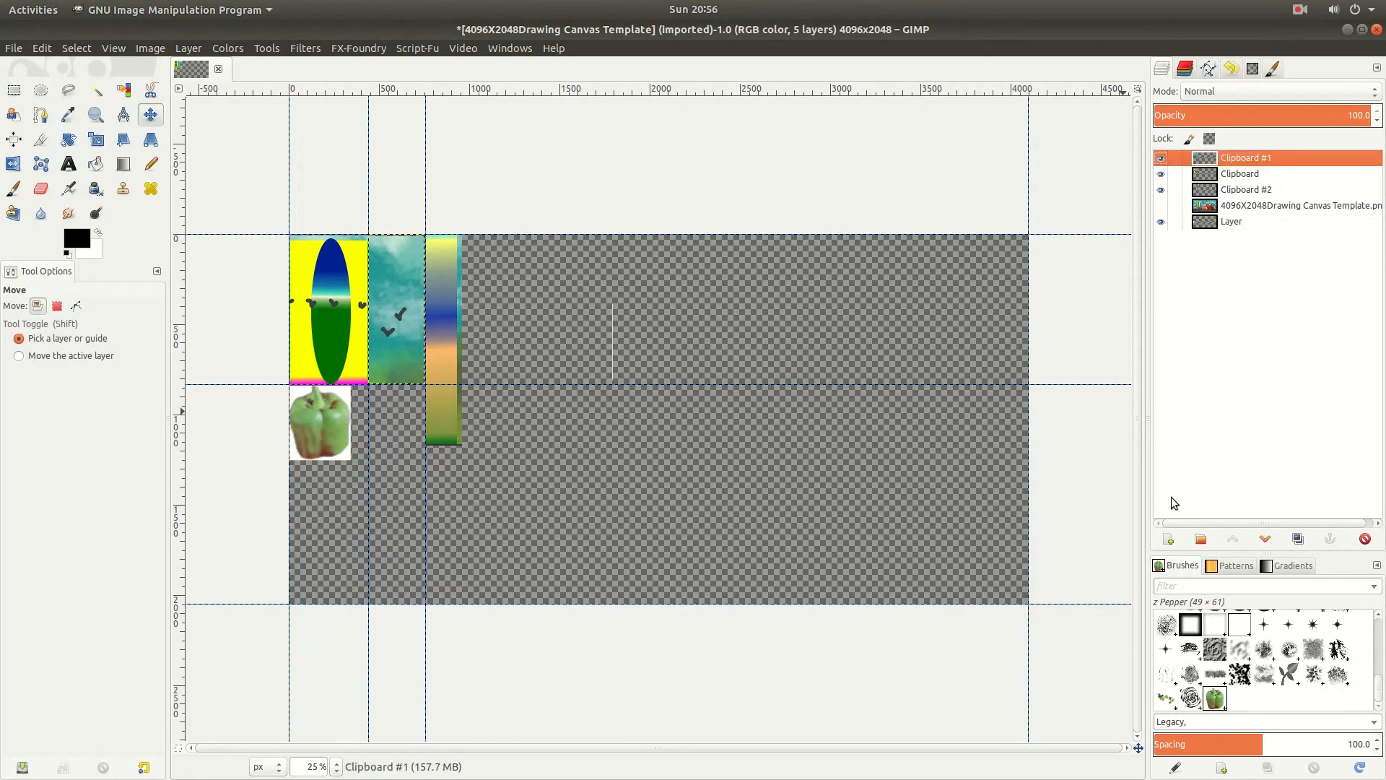
left_click(1170, 542)
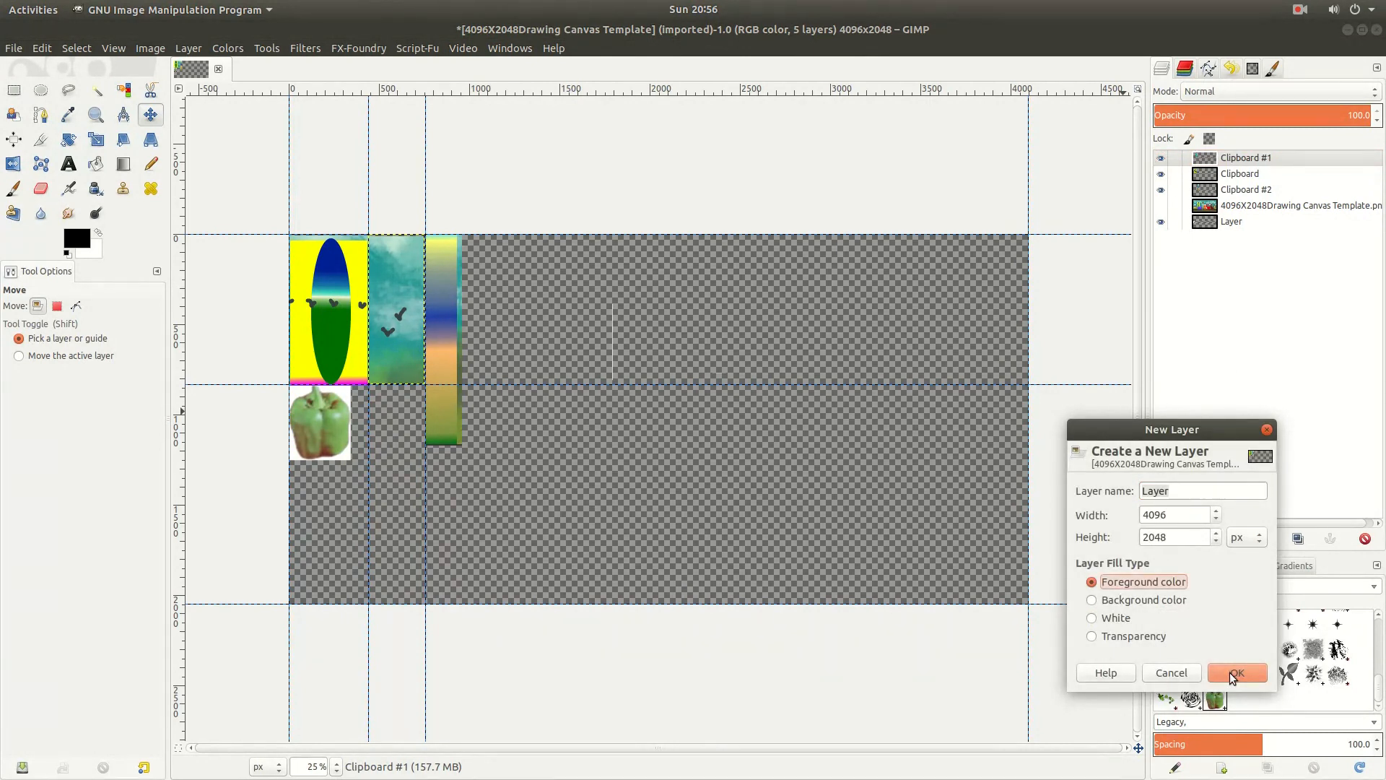
left_click(1235, 673)
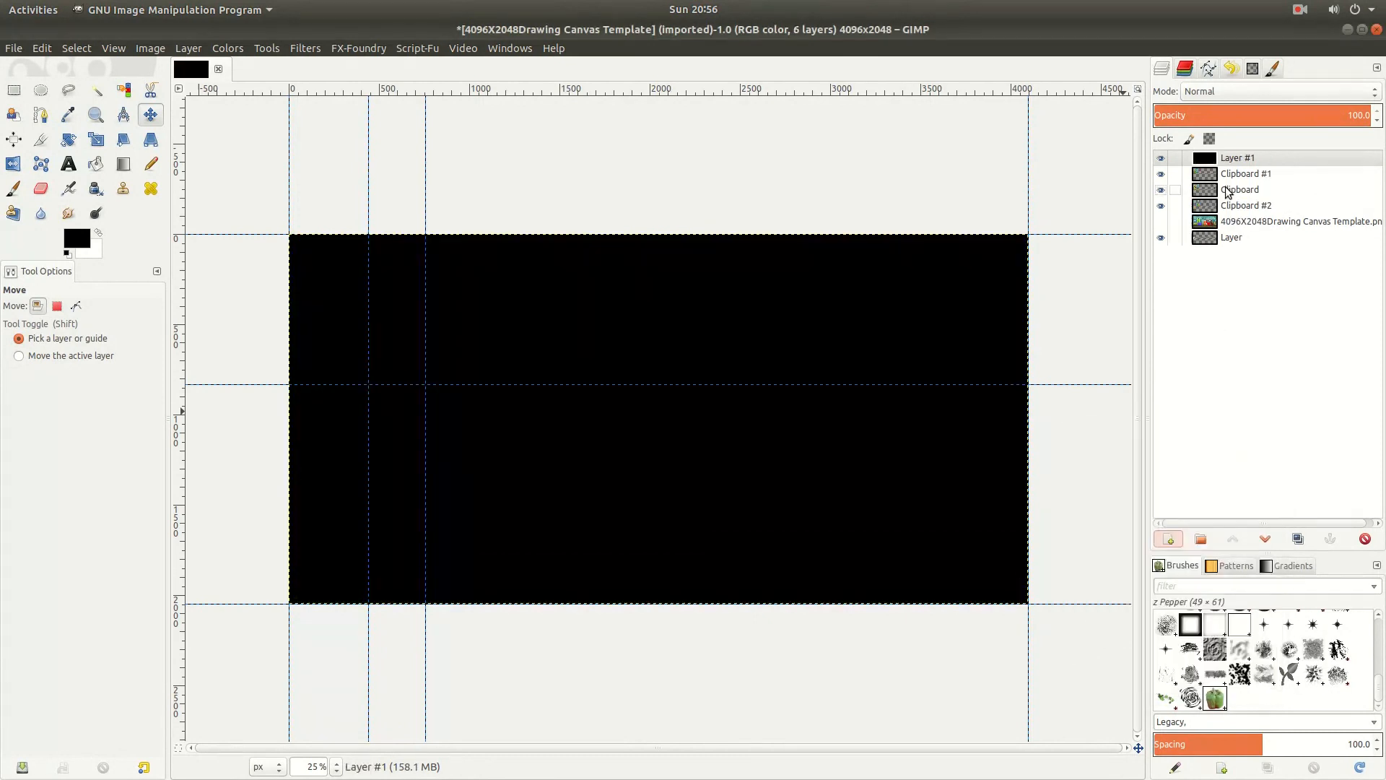
left_click(1265, 539)
left_click(1265, 539)
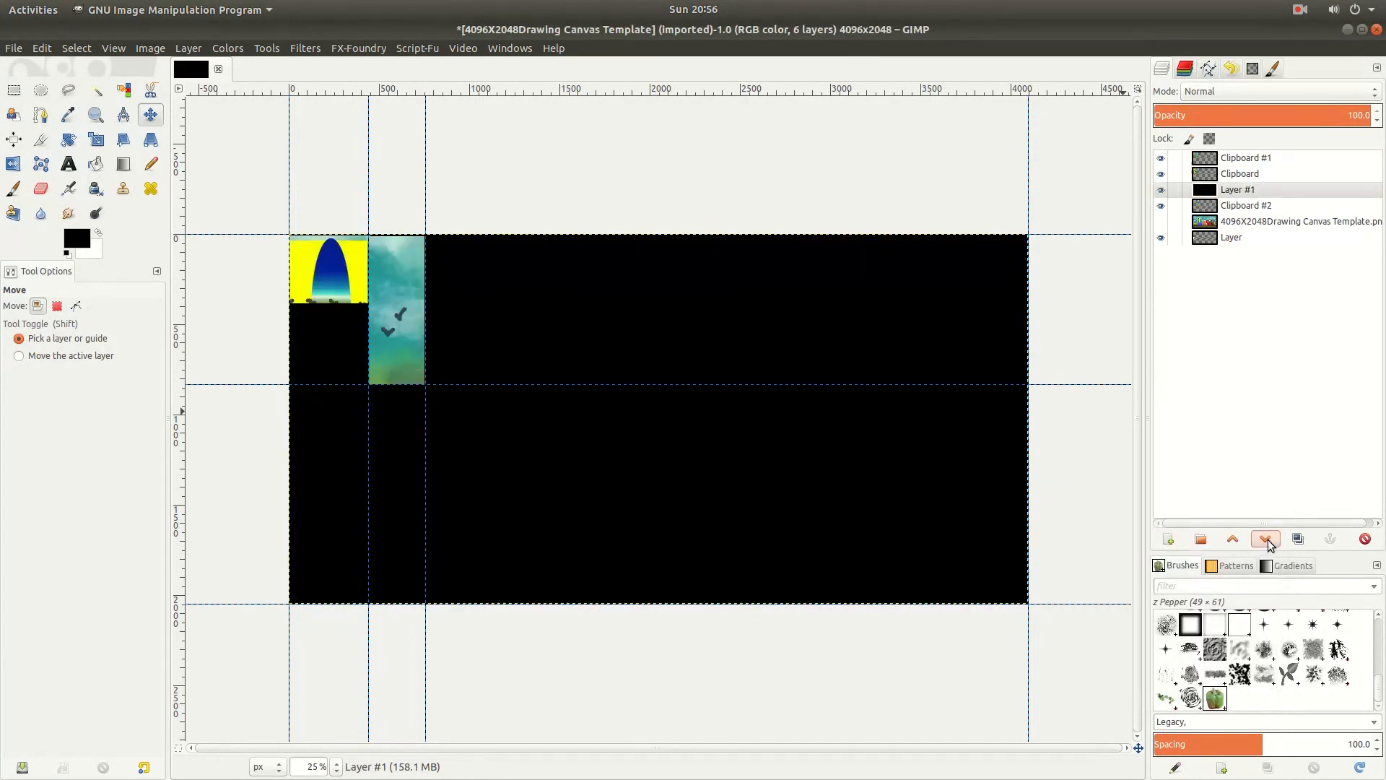
left_click(1265, 539)
left_click(1268, 540)
left_click(1267, 540)
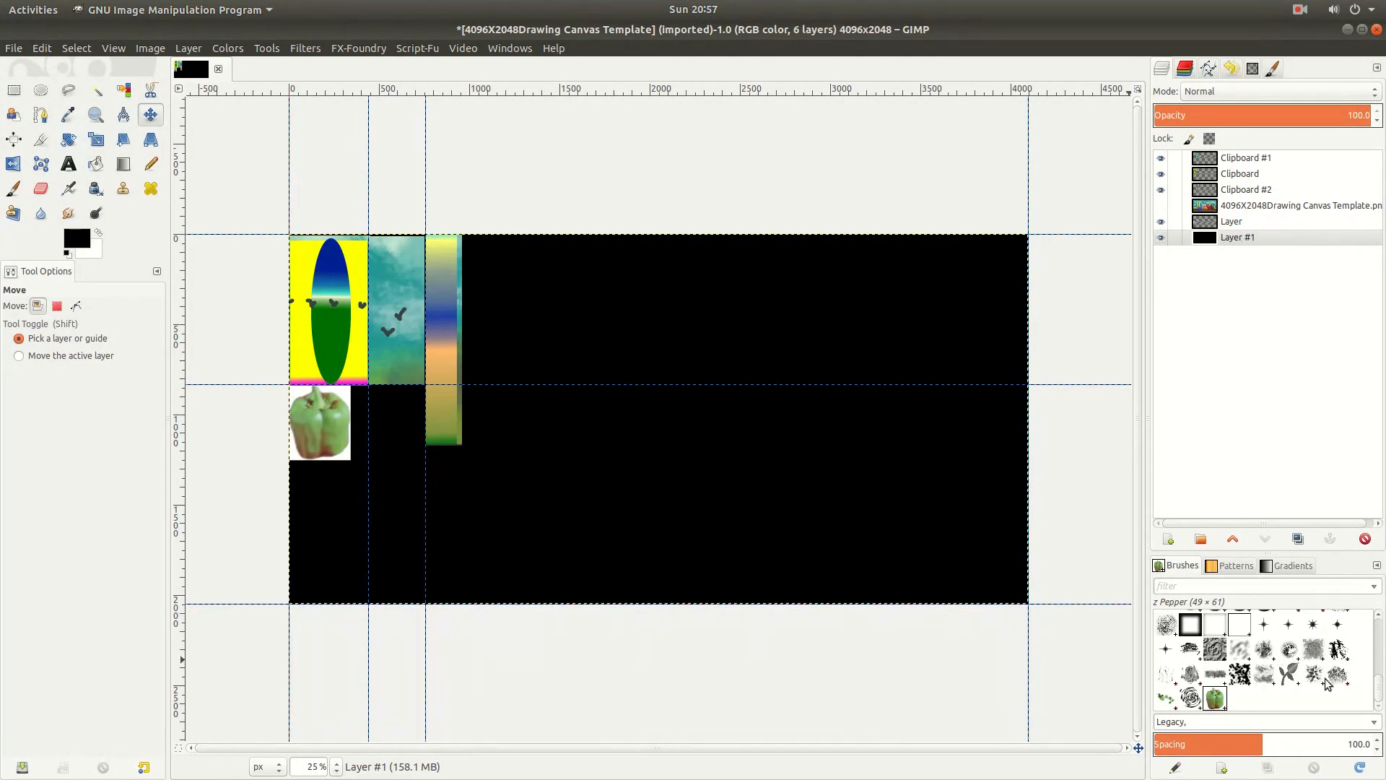
Step: Choose the Tulip Print brush for the Airbrush tool and open it in the brush editor
left_click(1290, 675)
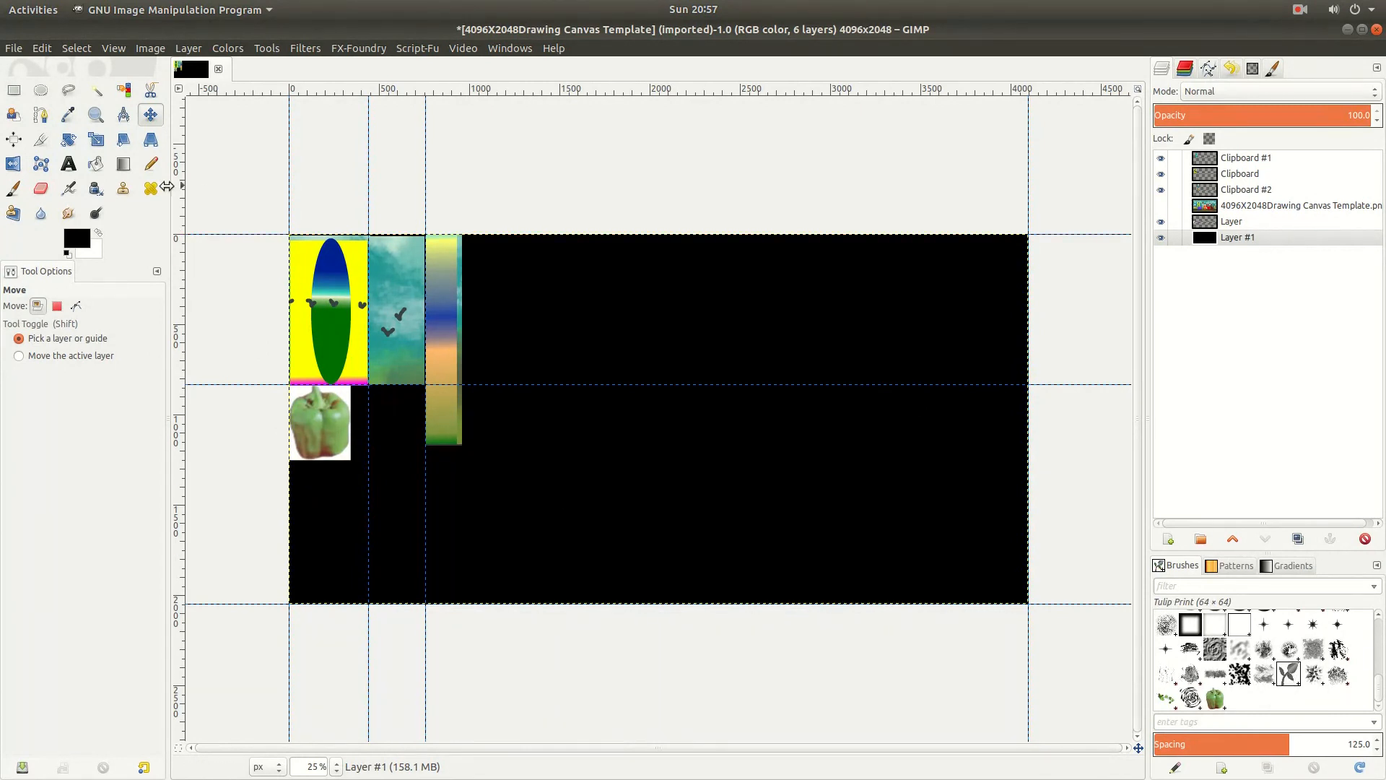
left_click(69, 189)
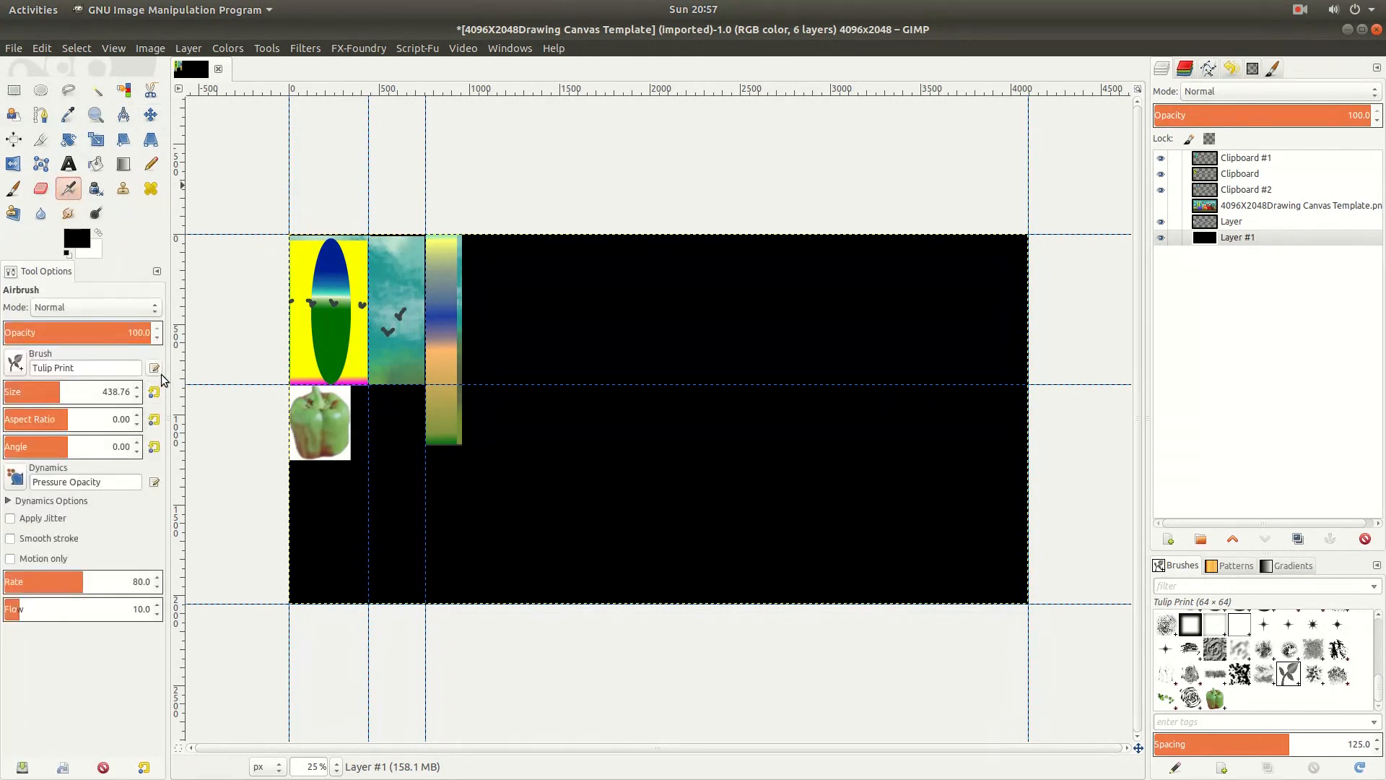
left_click(155, 370)
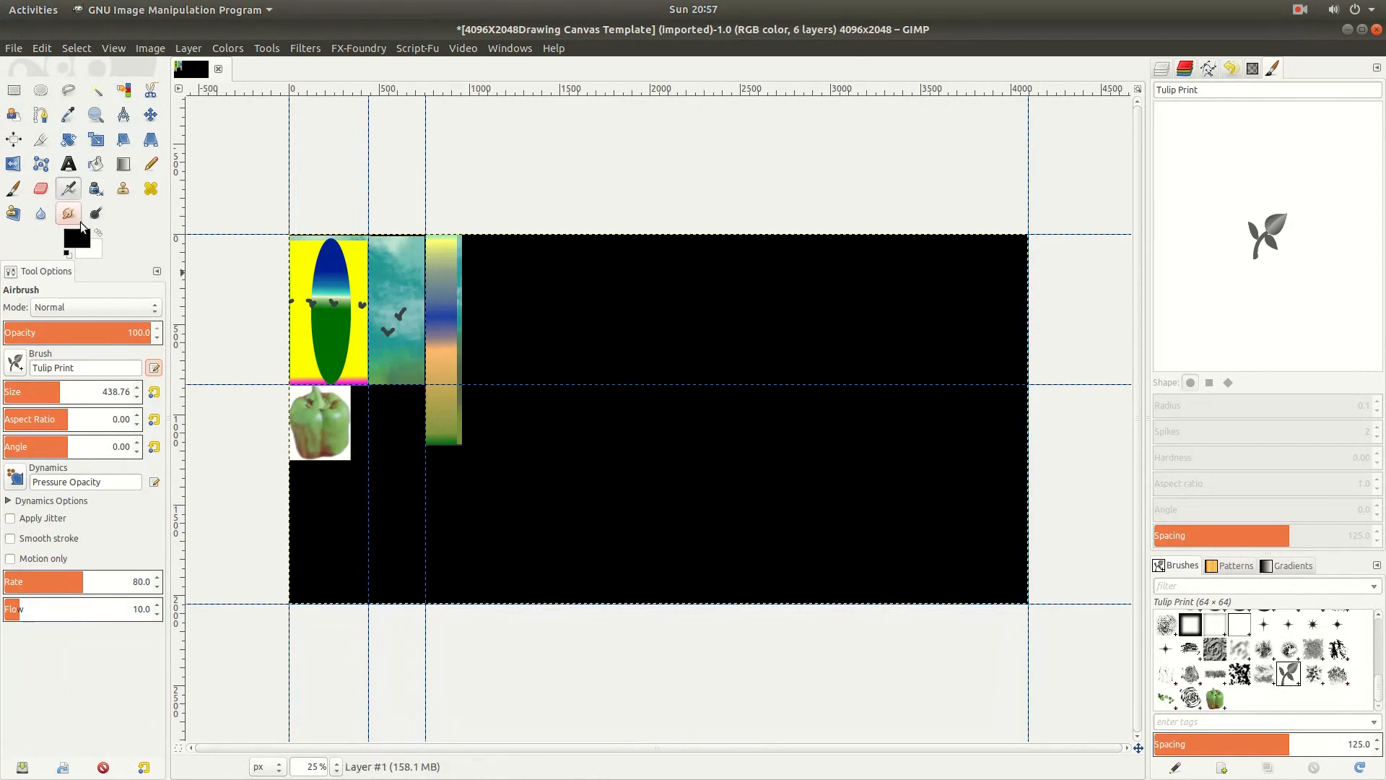
Step: Set the foreground color to pure green, 00ff00
left_click(84, 239)
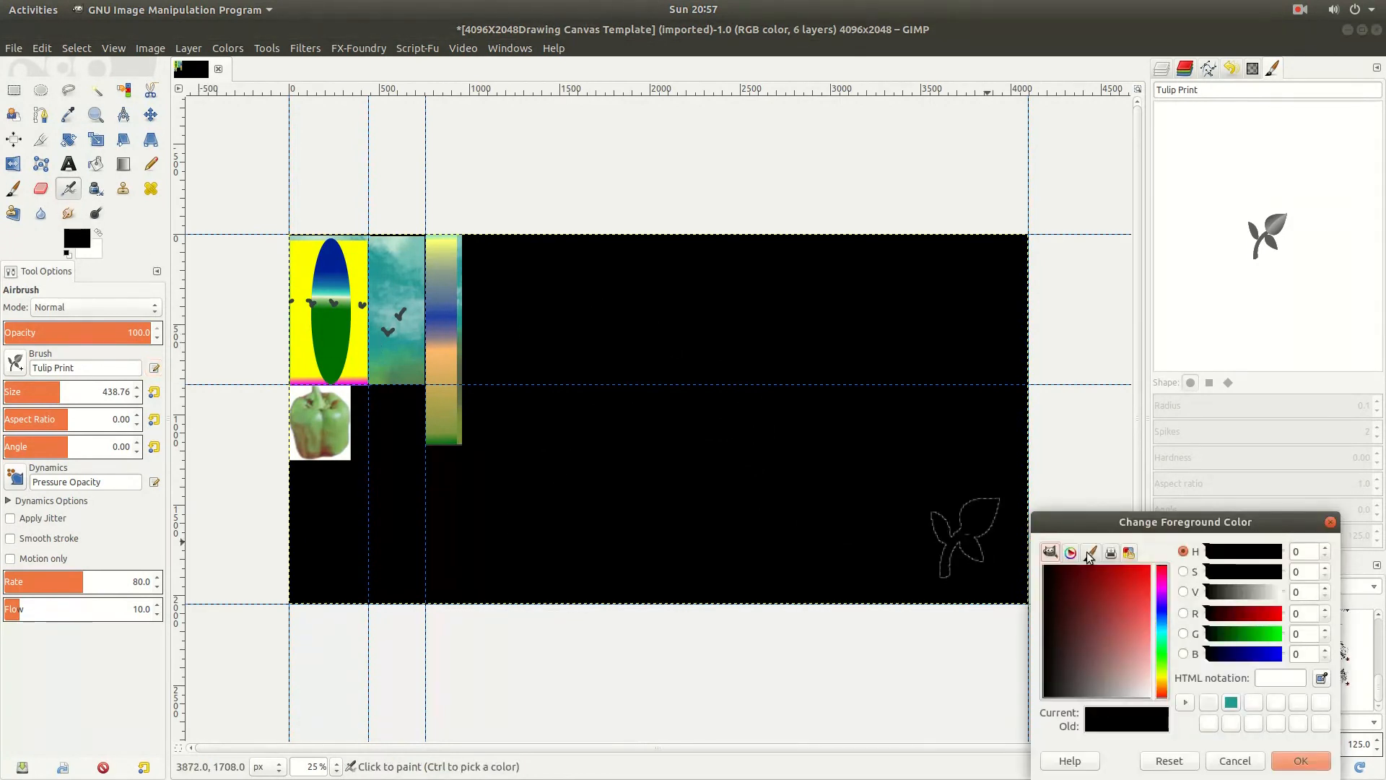
left_click(1262, 634)
left_click_drag(1262, 634, 1260, 634)
left_click_drag(1142, 591, 1197, 533)
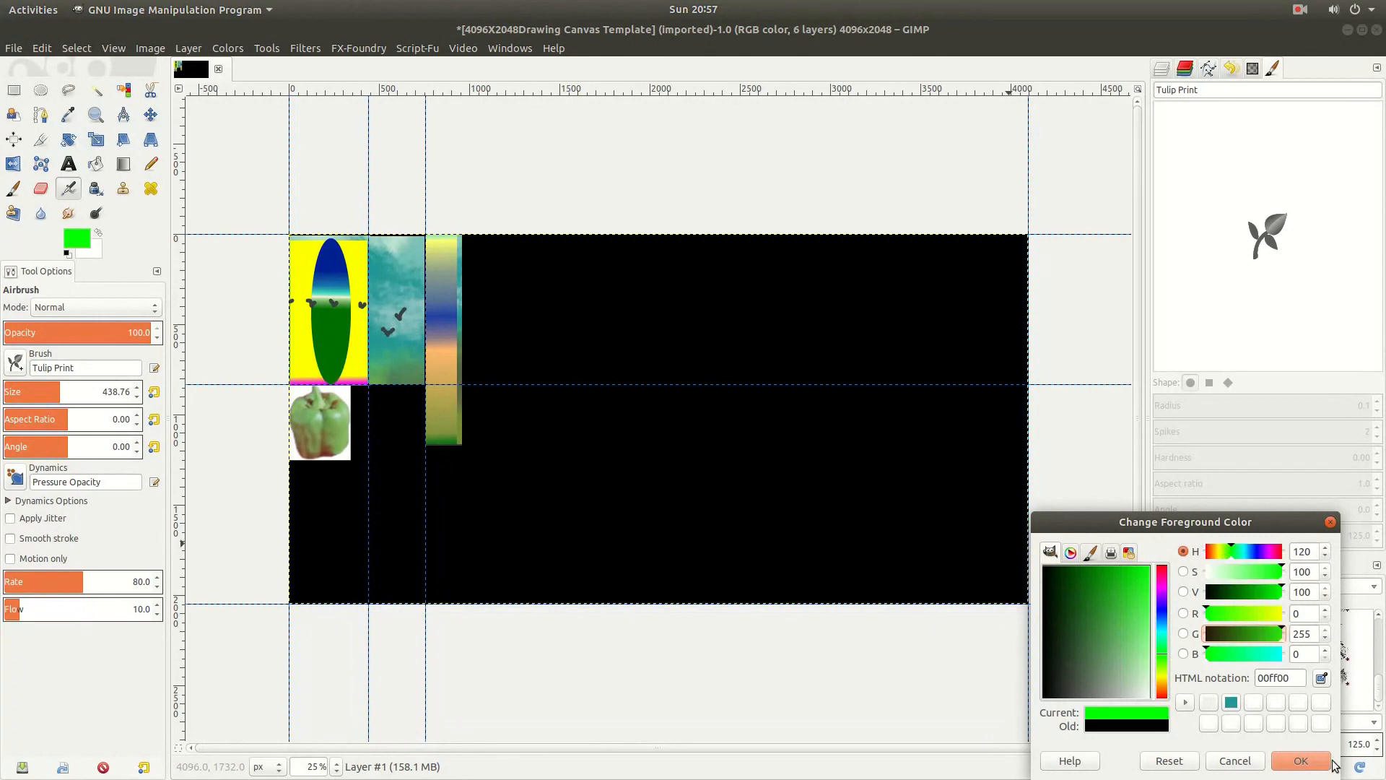
left_click(1300, 761)
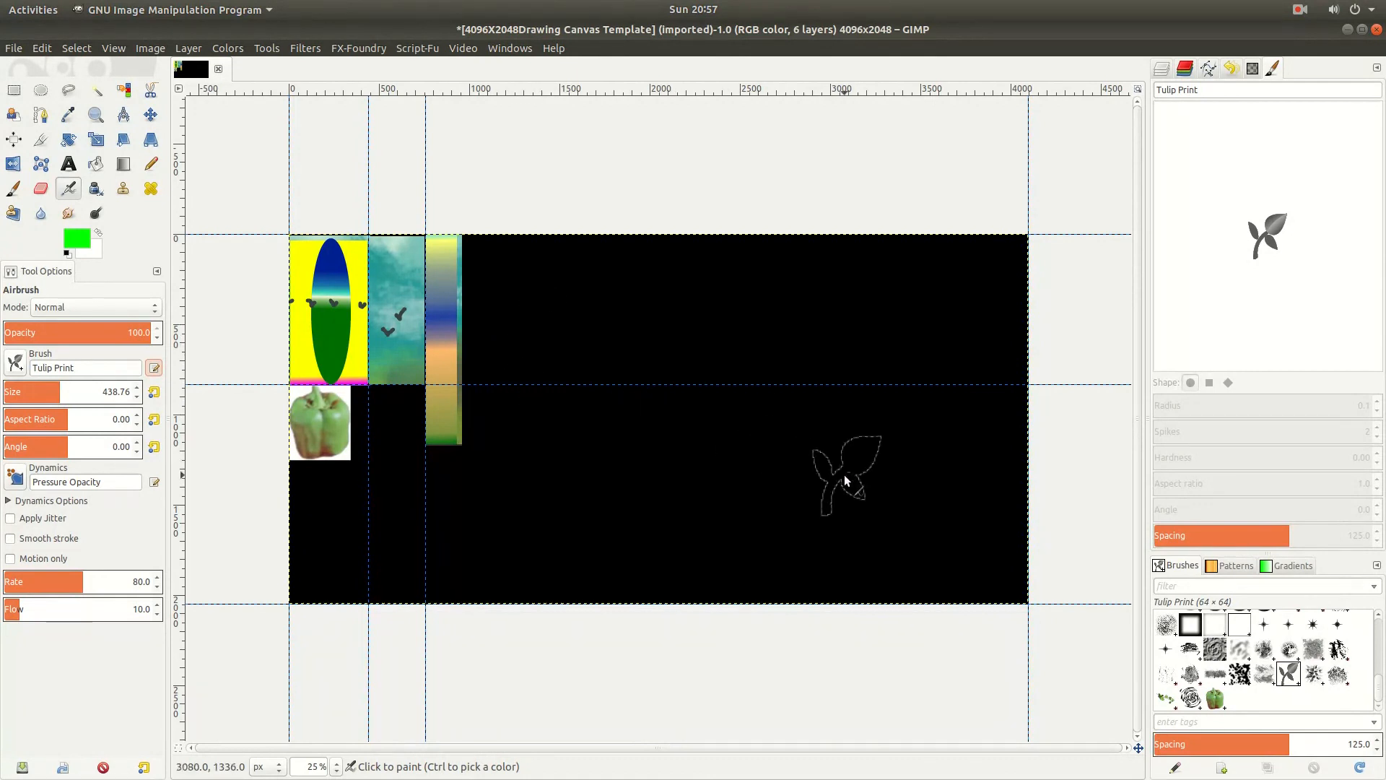
Step: Paint a green tulip print on the black layer and overlap it with a second print at a brush angle of -10.52
left_click_drag(865, 462, 867, 464)
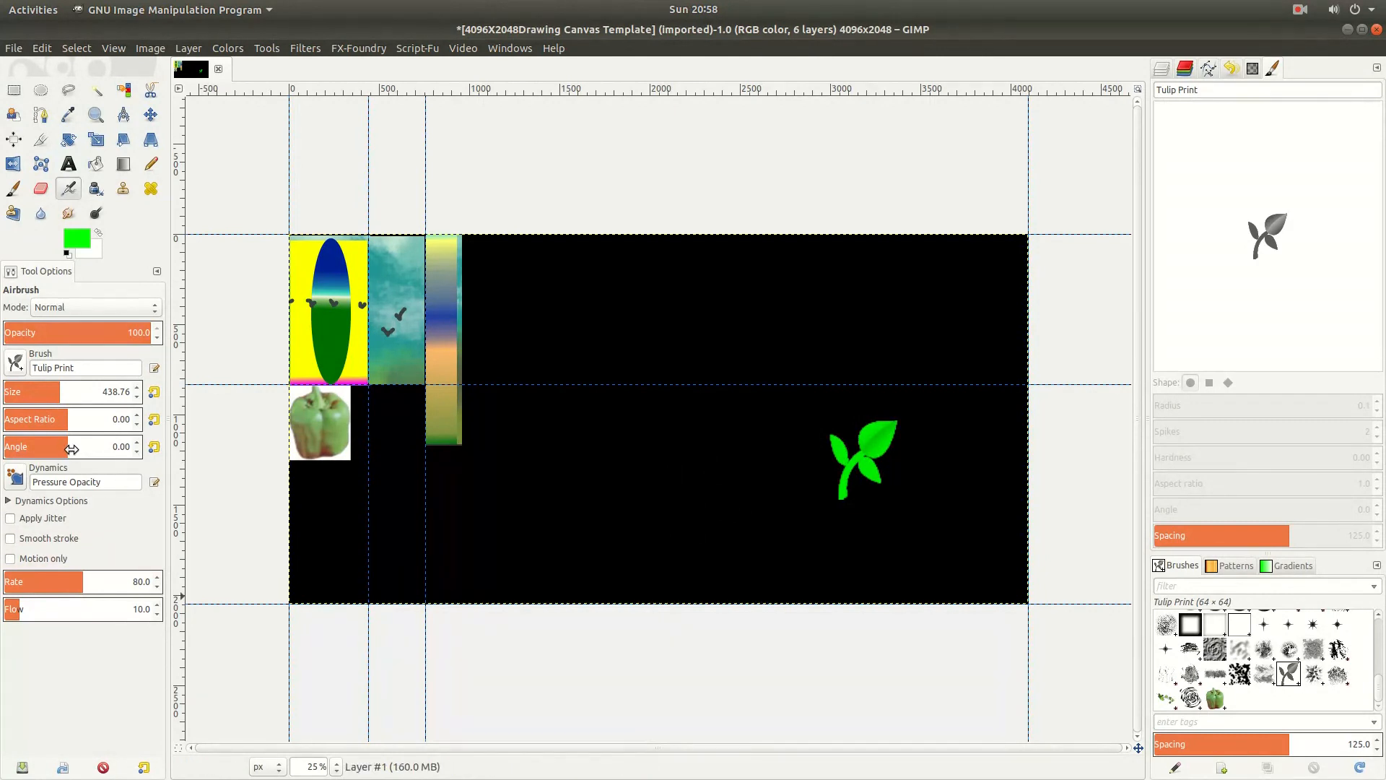
left_click_drag(71, 449, 58, 450)
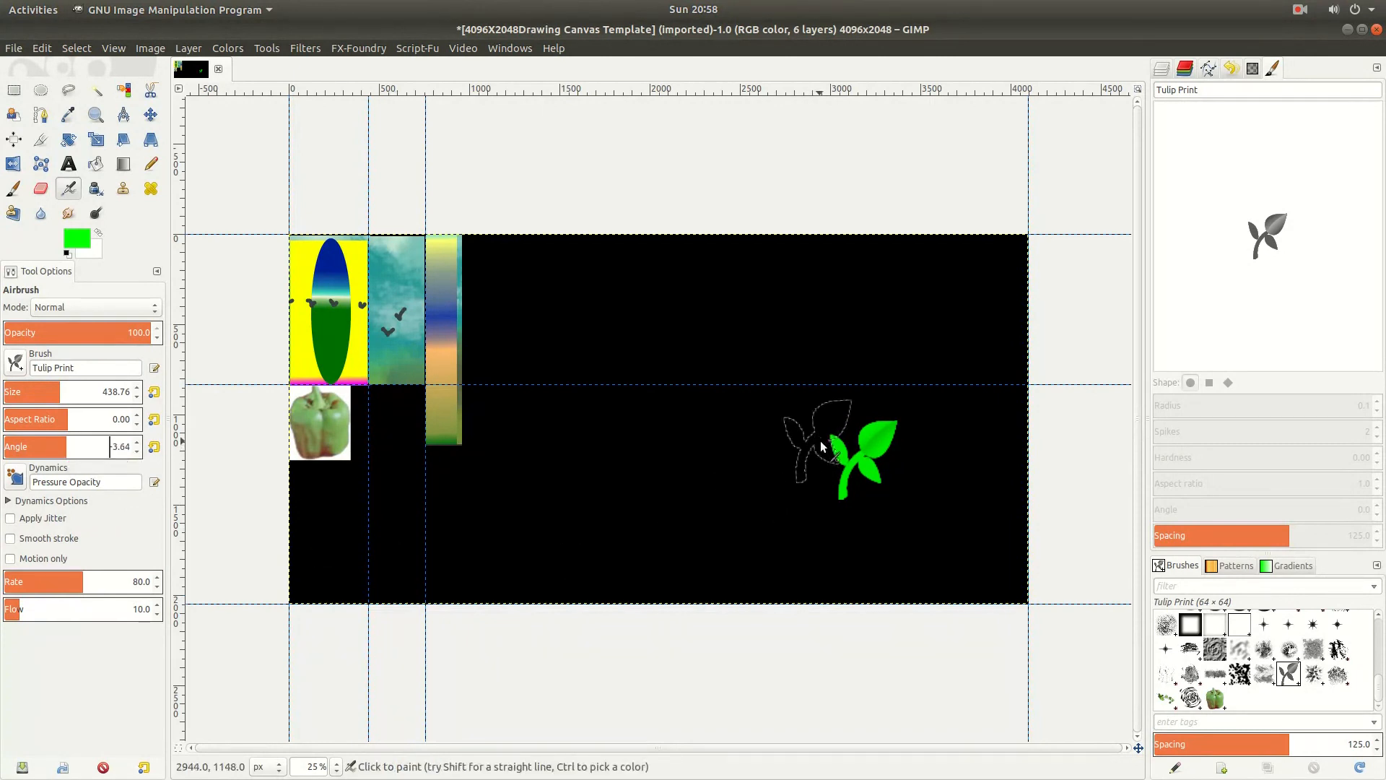
left_click_drag(60, 449, 64, 449)
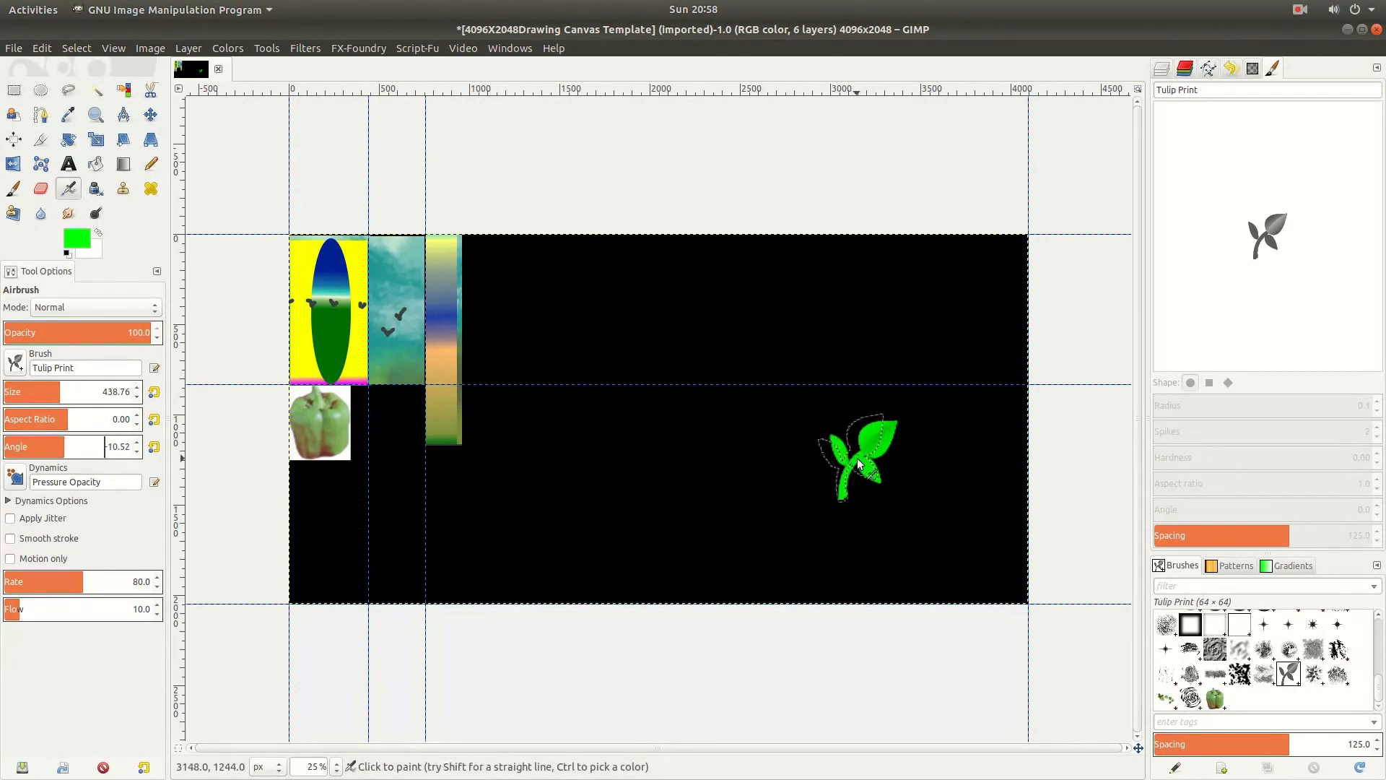
left_click_drag(858, 464, 858, 464)
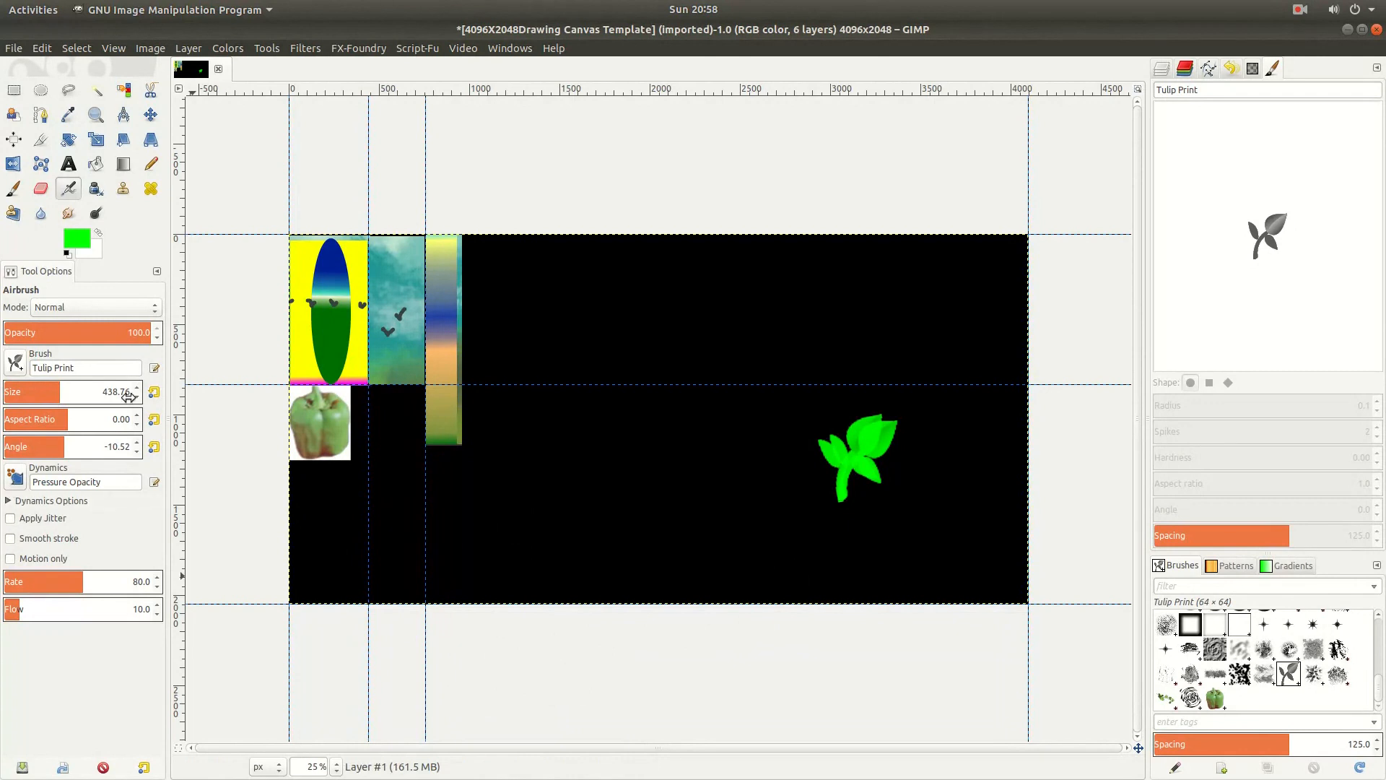
Step: Set the brush angle to 21.03 and paint a third tulip print overlapping the first two to extend the plant
left_click_drag(60, 451, 409, 461)
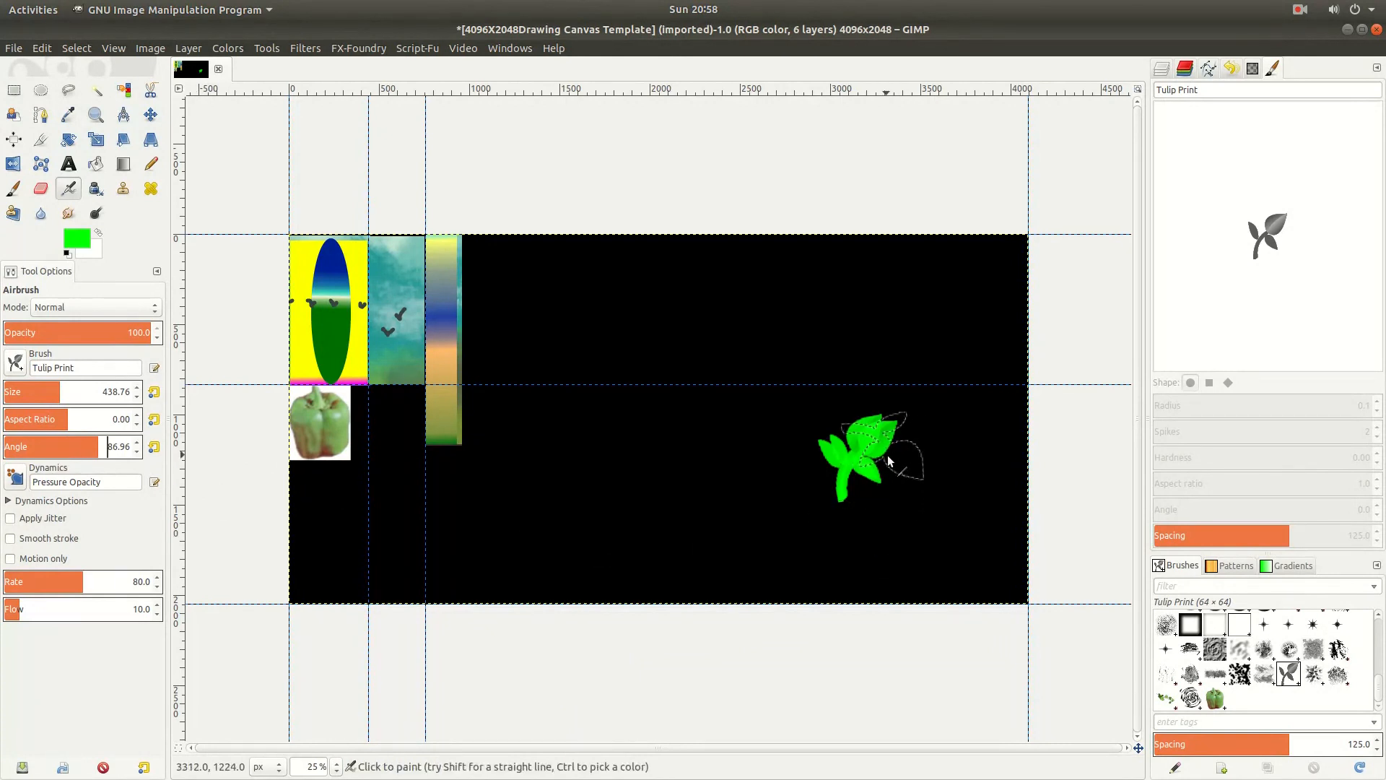
left_click_drag(93, 449, 5, 455)
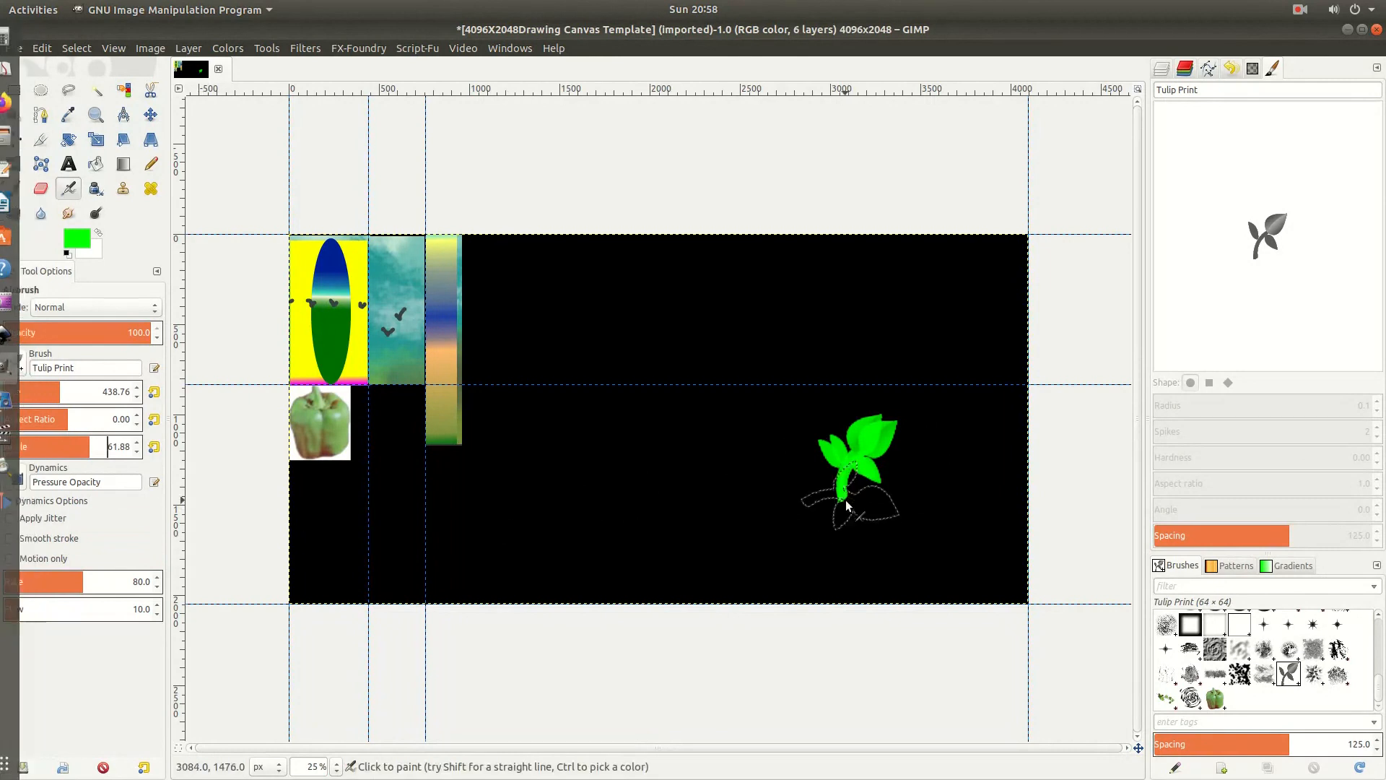
left_click_drag(81, 450, 6, 452)
left_click_drag(104, 453, 8, 453)
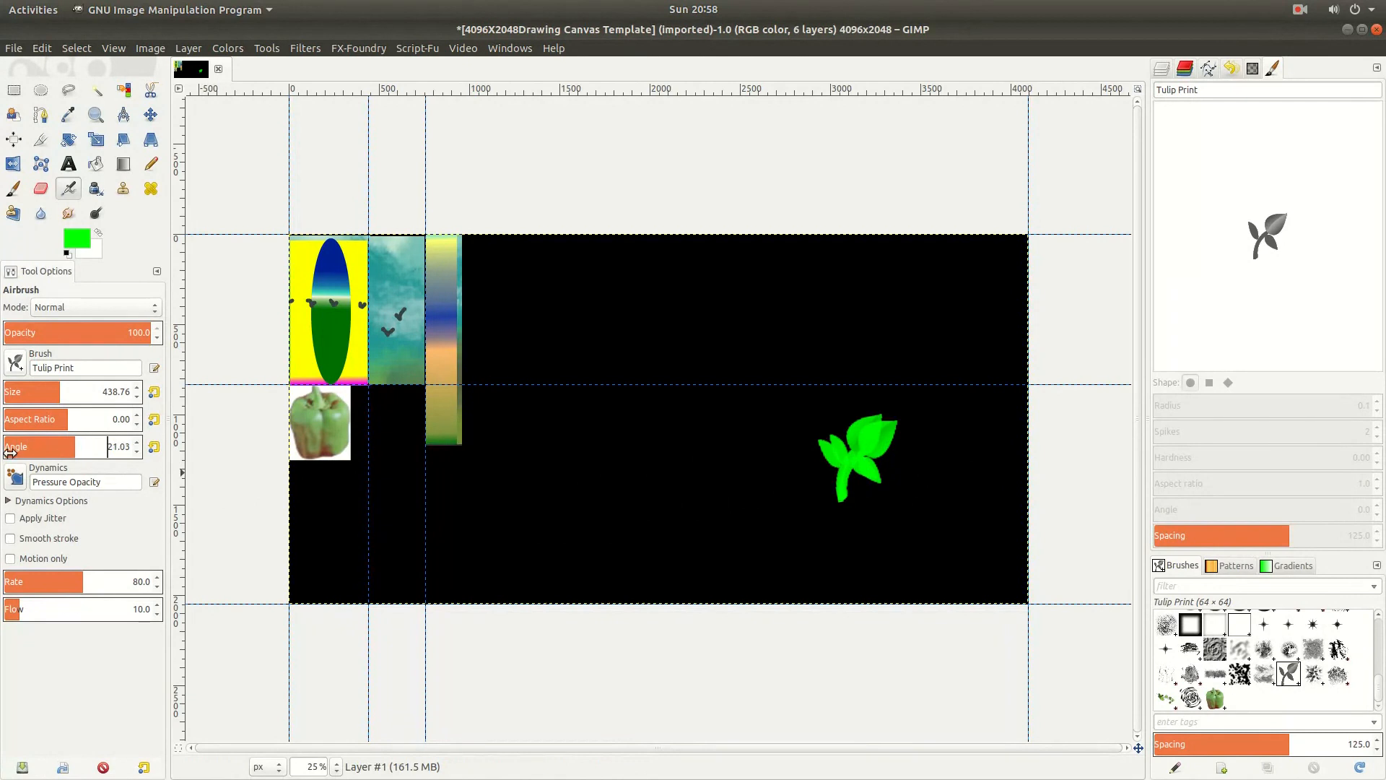
left_click(876, 478)
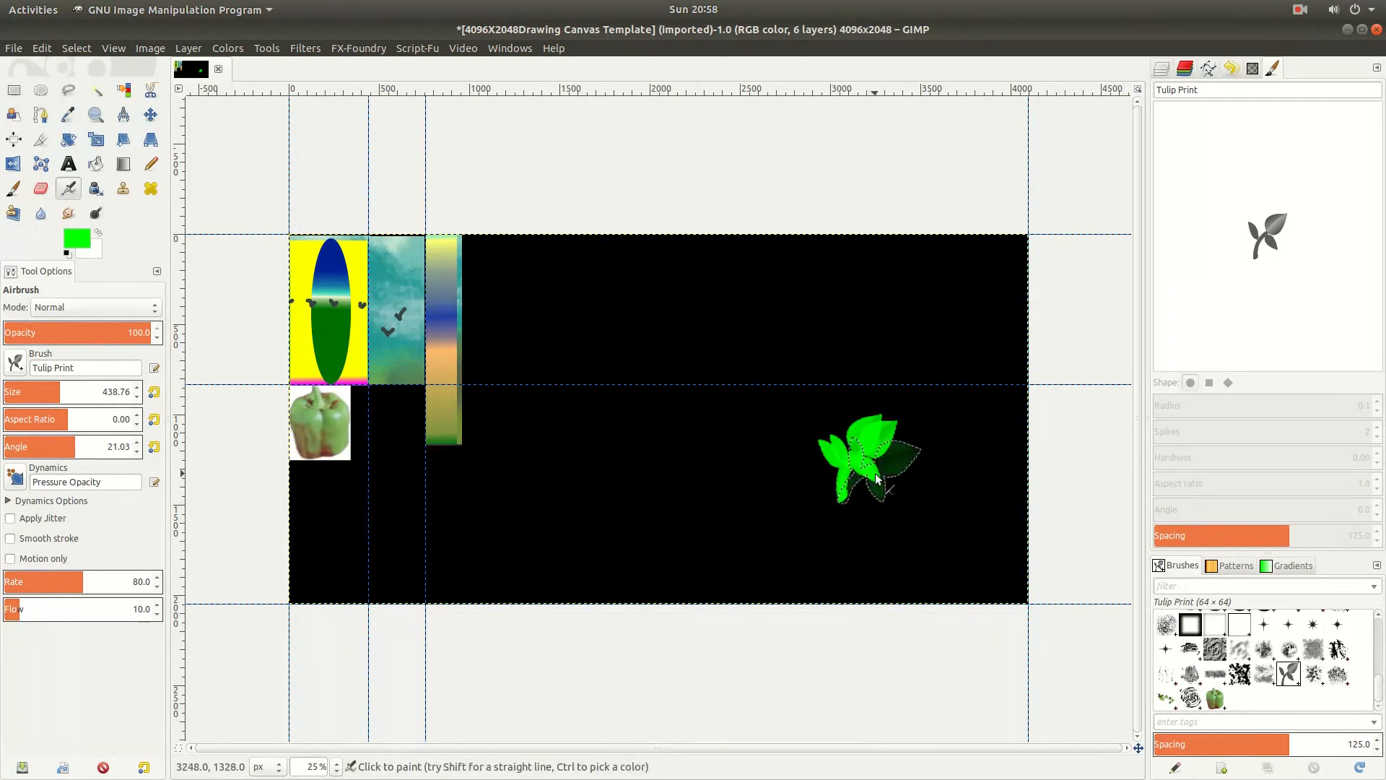
left_click(877, 478)
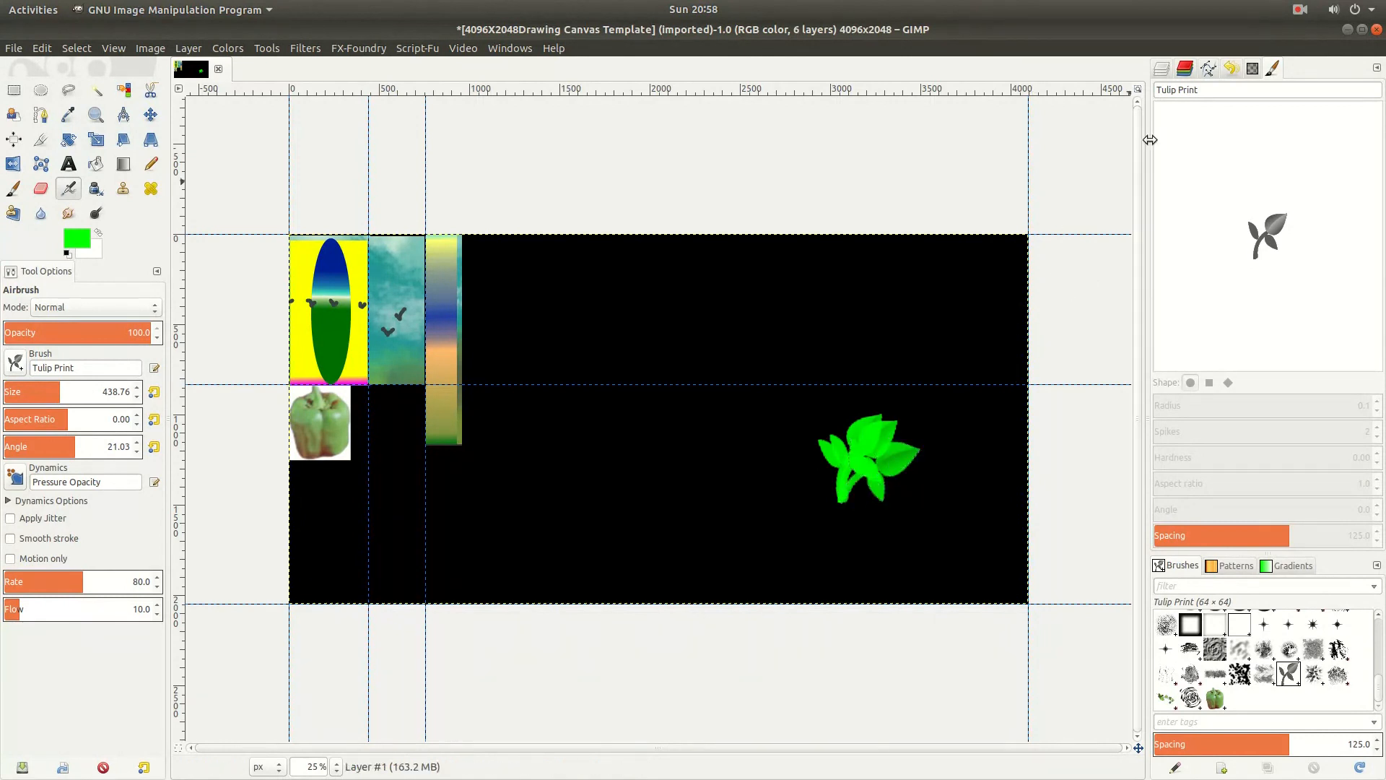
Step: Autocrop the black layer to the painted green plant
left_click(1162, 71)
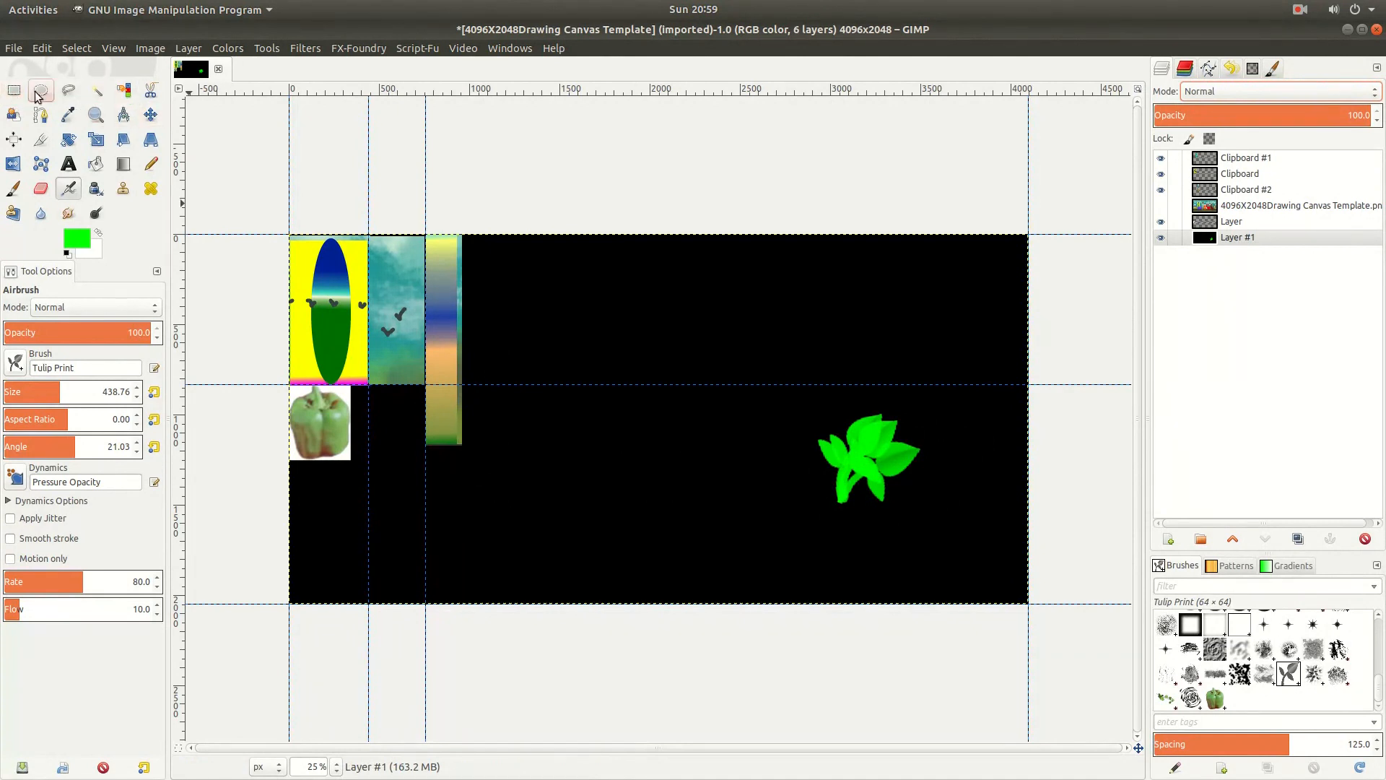
left_click(14, 91)
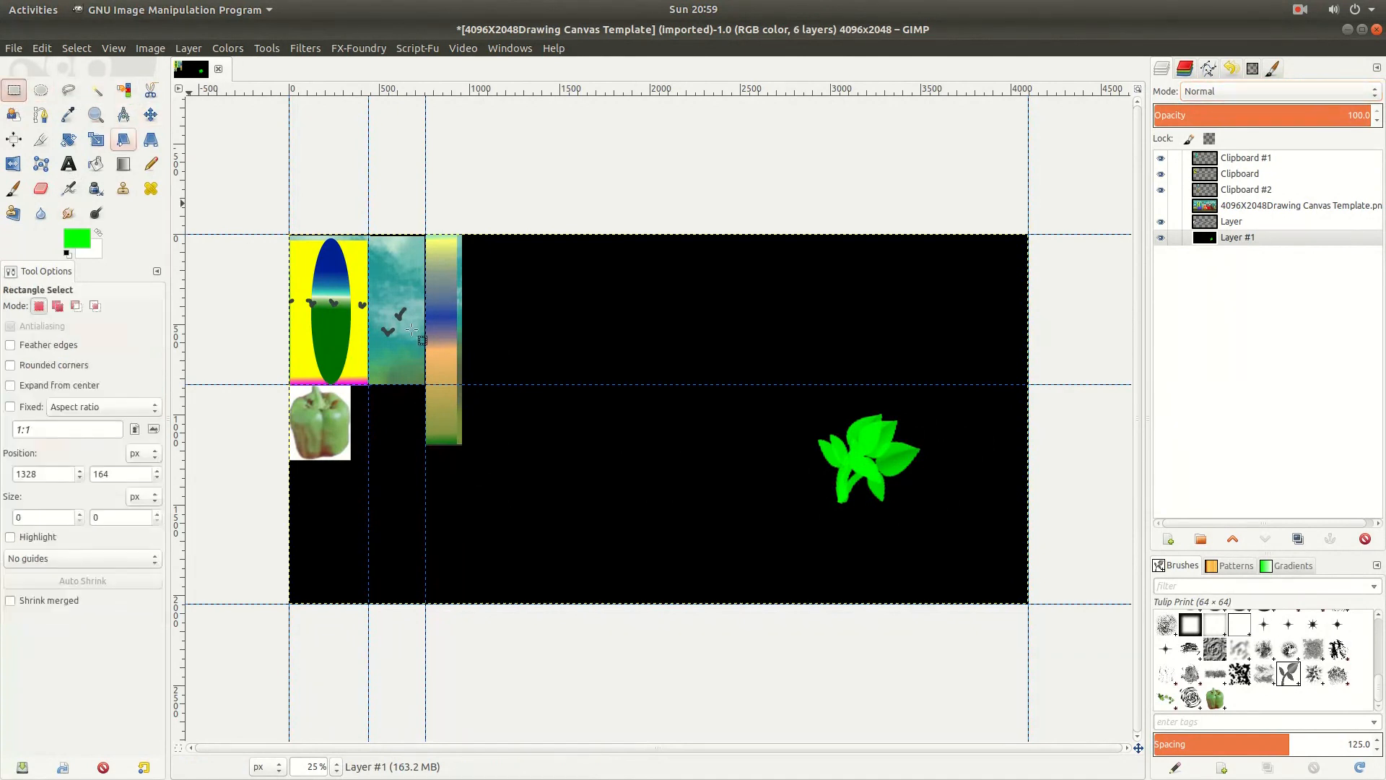
right_click(864, 448)
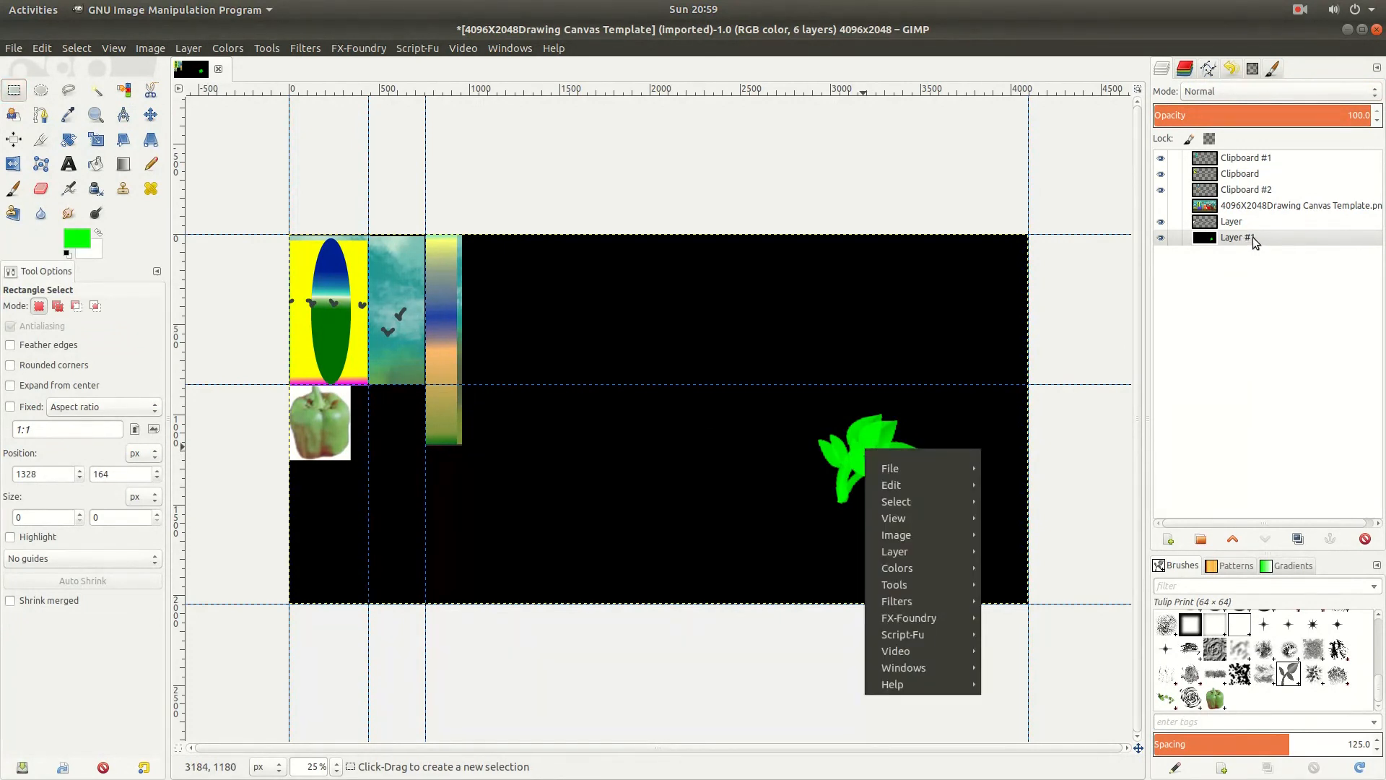
mouse_move(892, 552)
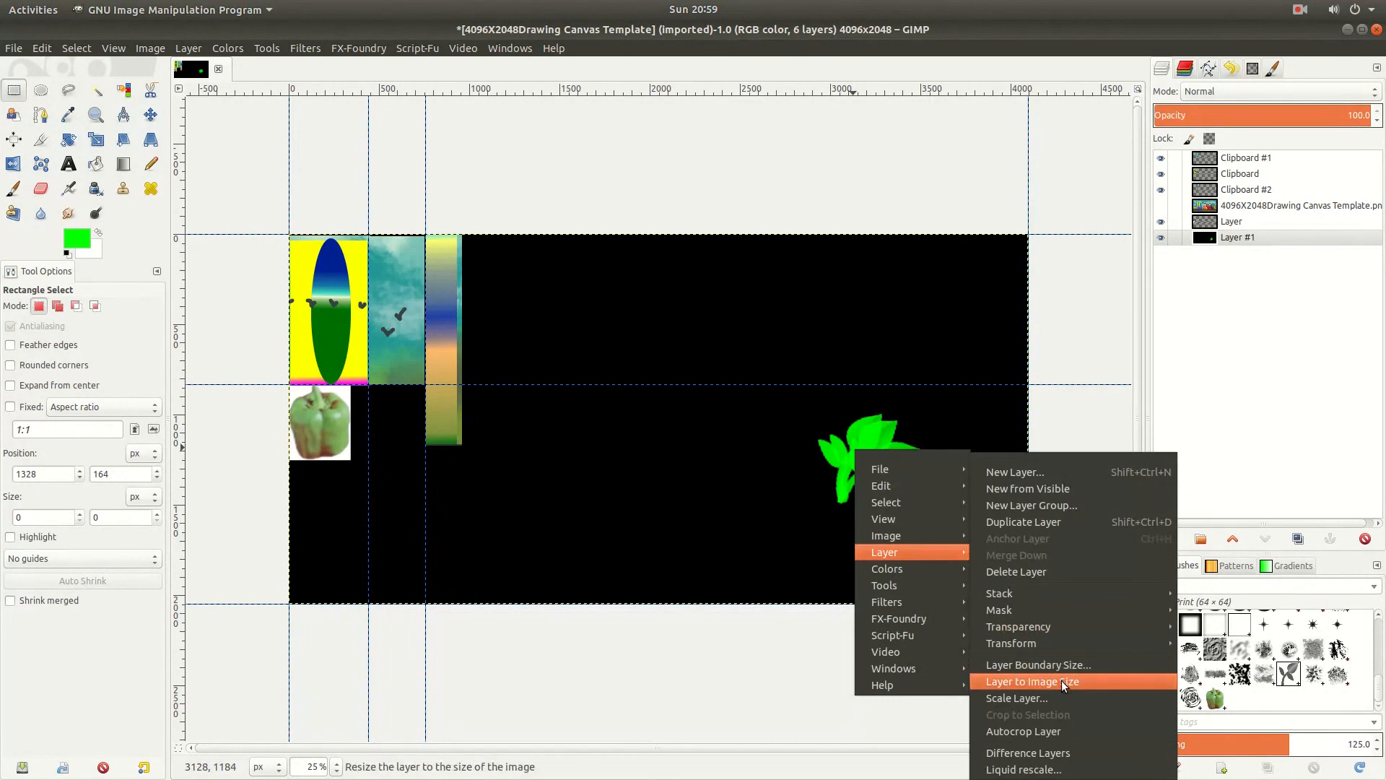
left_click(1008, 734)
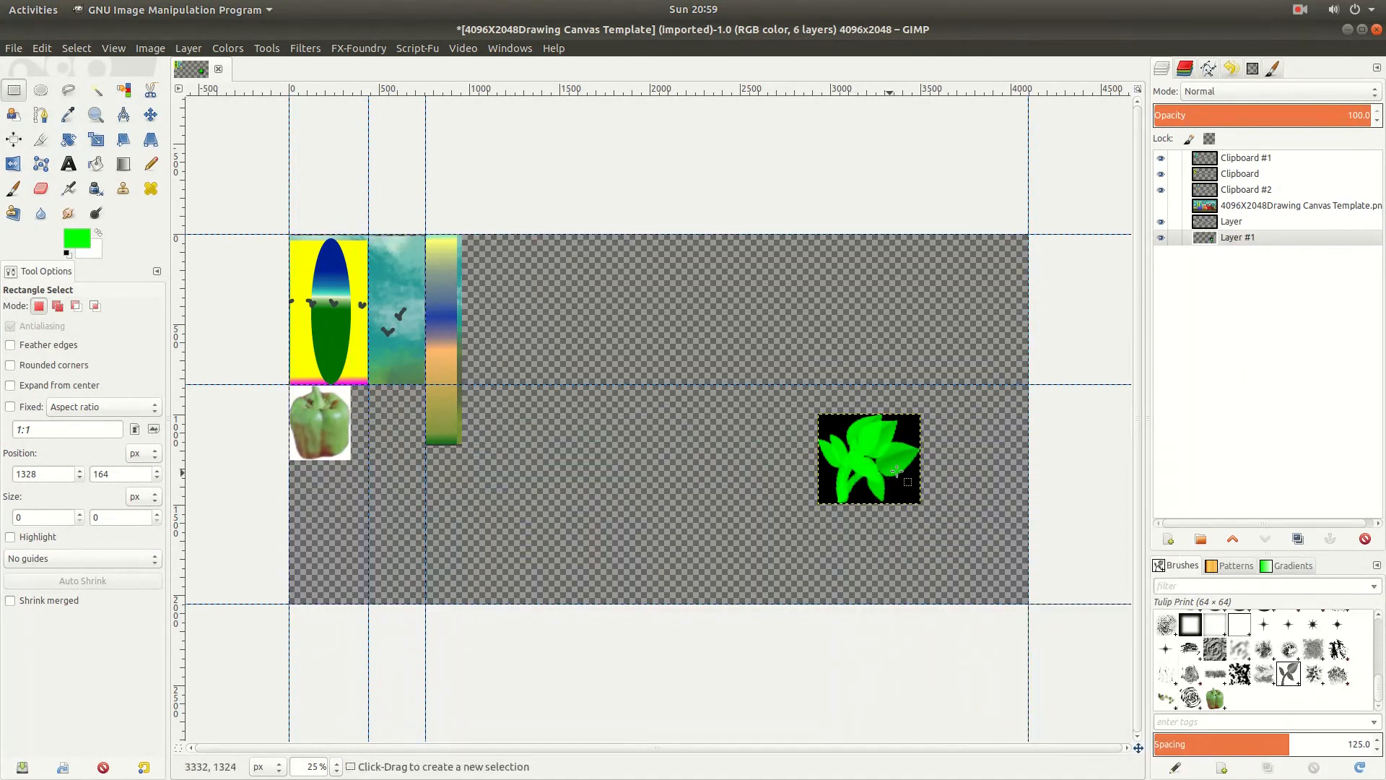